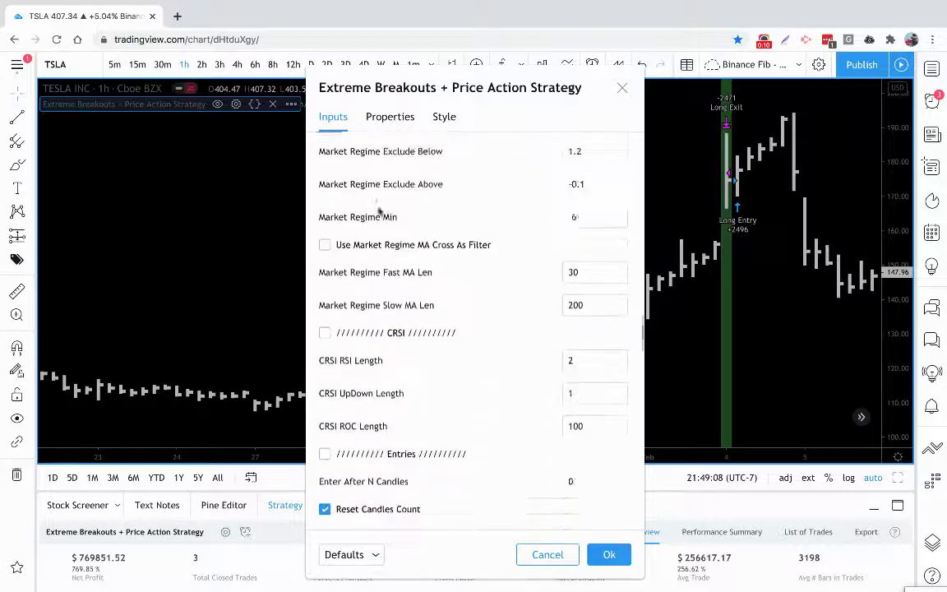
# Step: Review the strategy inputs, try Enter After N Candles at 1, and drag the dialog rightward
pyautogui.scroll(1, 379, 211)
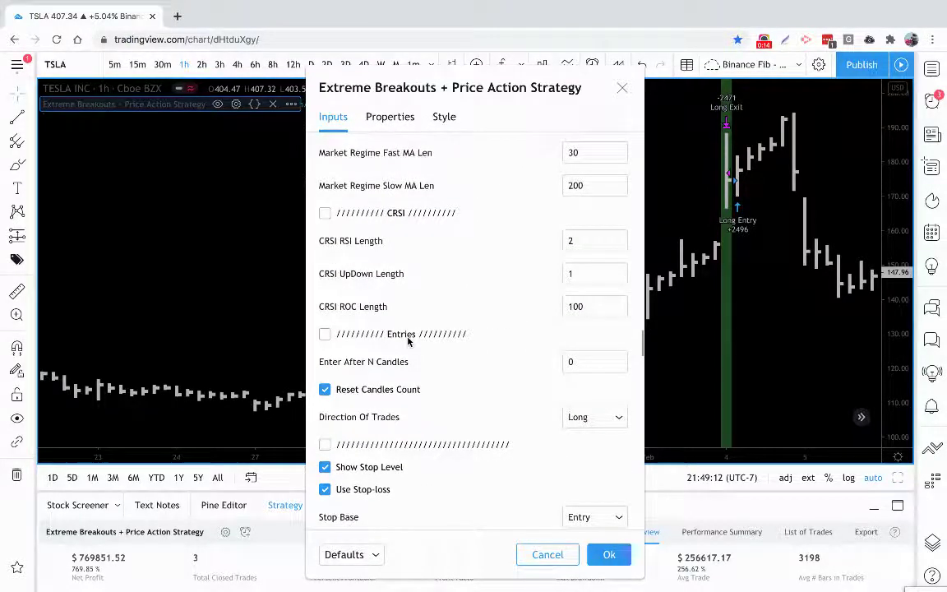
pyautogui.scroll(-6, 439, 409)
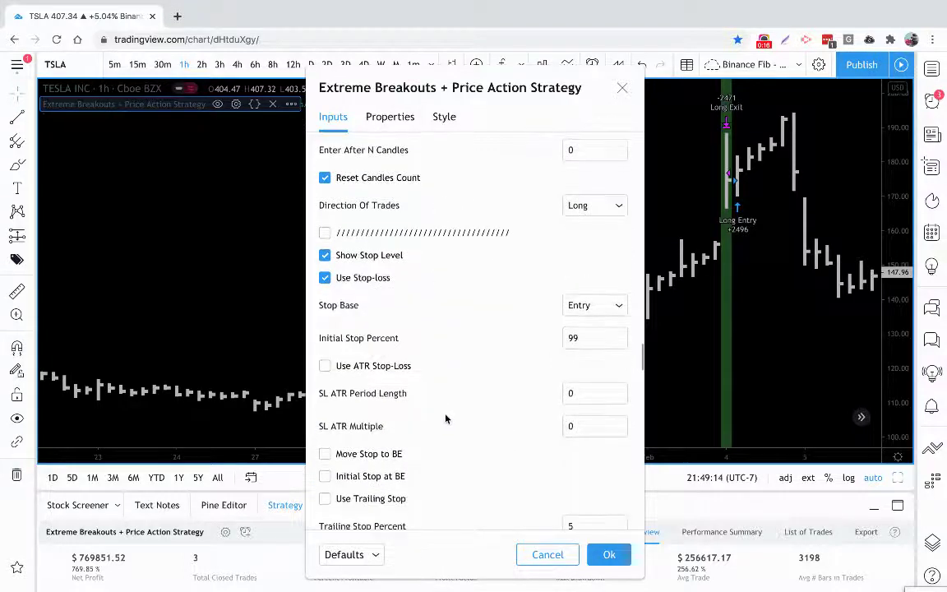
pyautogui.scroll(-14, 446, 419)
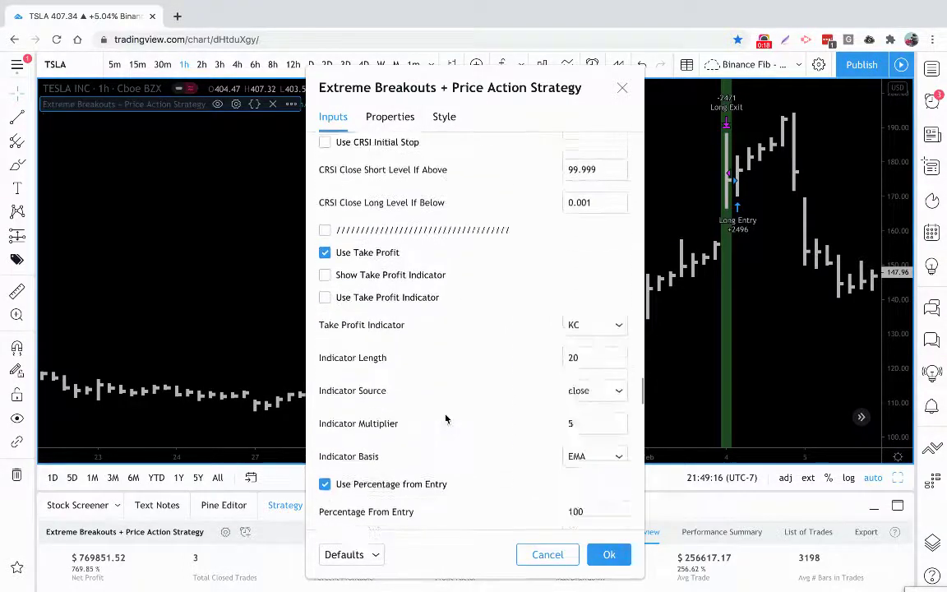
pyautogui.scroll(-2, 446, 420)
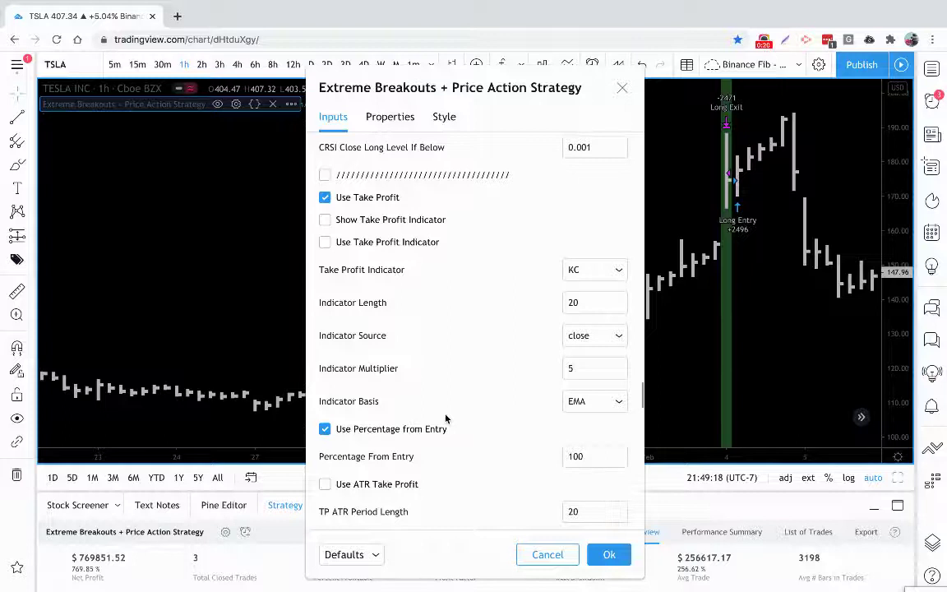
pyautogui.scroll(-10, 446, 420)
pyautogui.scroll(-20, 445, 419)
pyautogui.scroll(-16, 445, 419)
pyautogui.scroll(-20, 445, 416)
pyautogui.scroll(20, 448, 411)
pyautogui.scroll(-1, 446, 411)
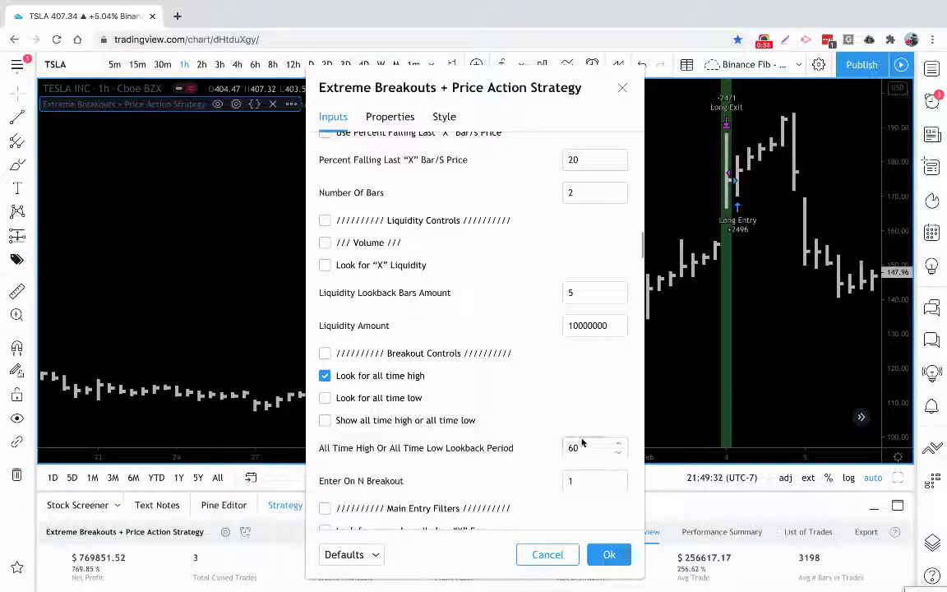
pyautogui.scroll(-12, 550, 438)
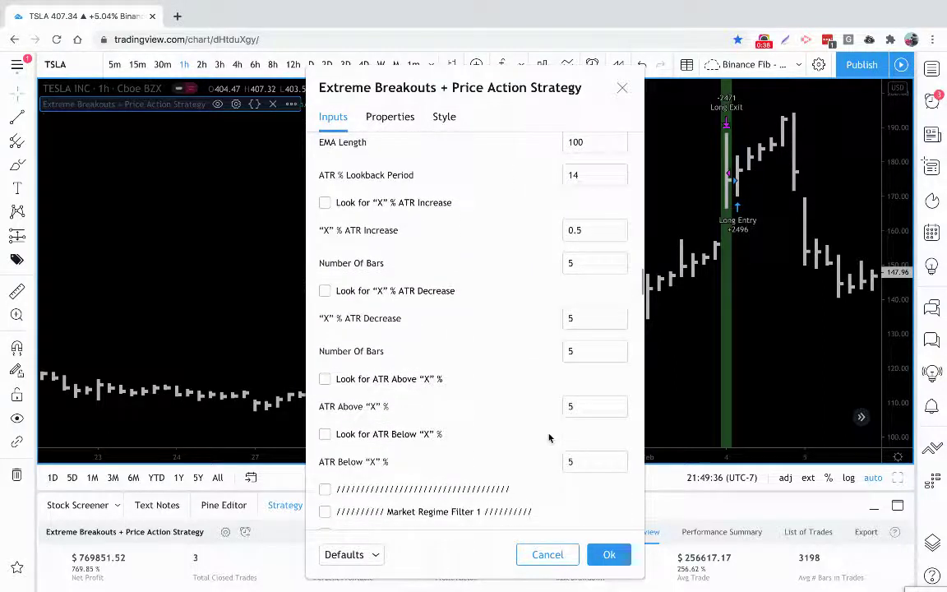
pyautogui.scroll(-15, 549, 438)
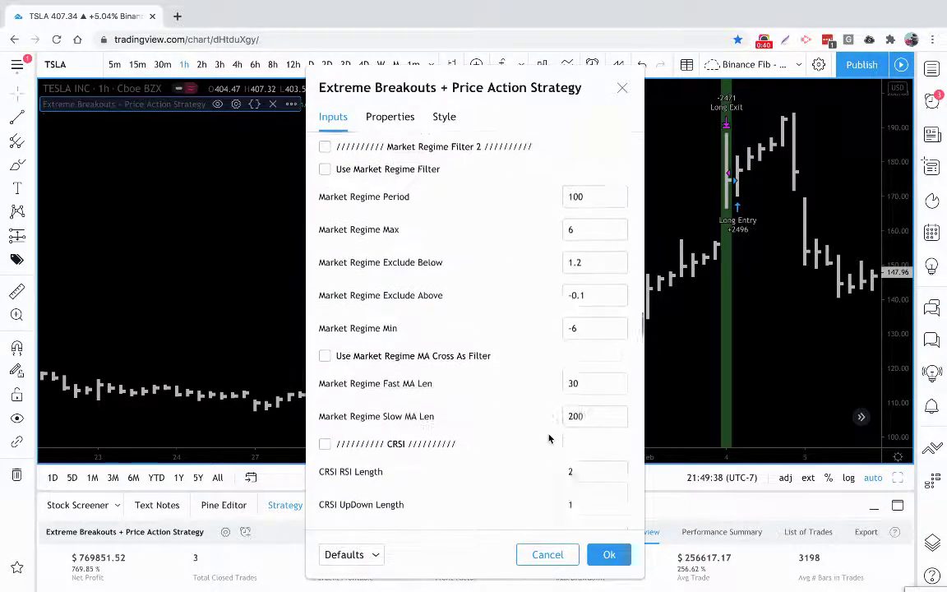
pyautogui.scroll(3, 549, 438)
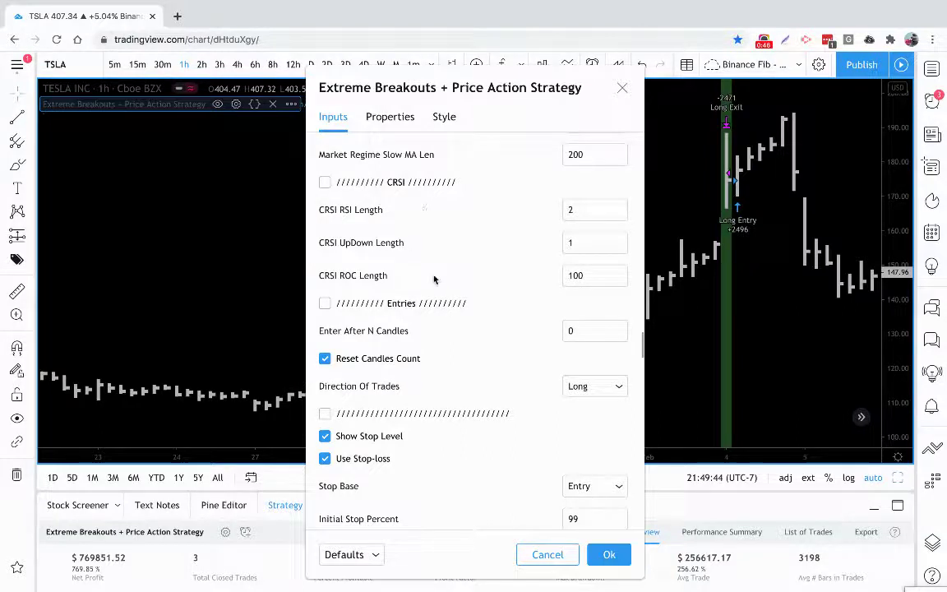
pyautogui.scroll(-15, 389, 251)
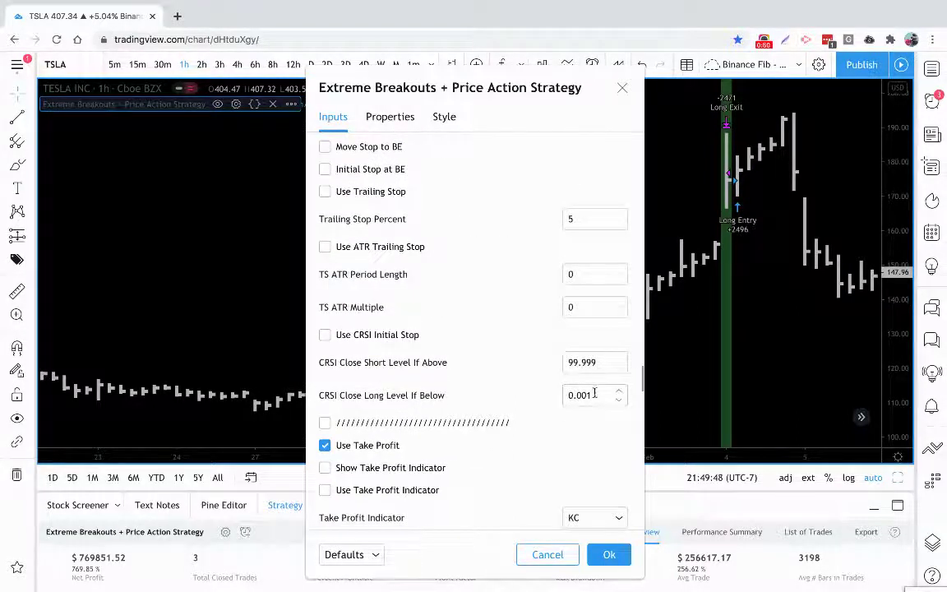
pyautogui.scroll(-10, 452, 431)
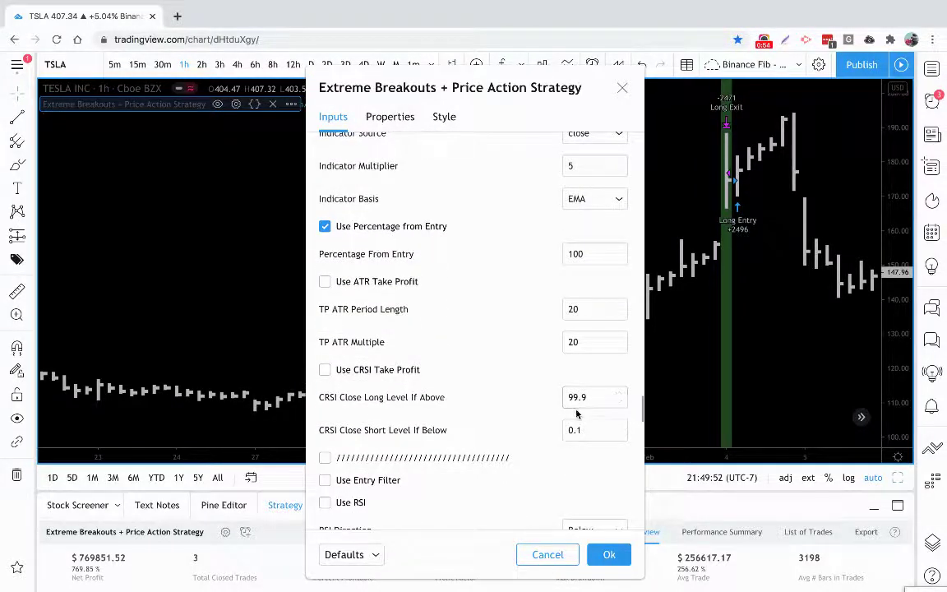
pyautogui.scroll(15, 576, 414)
pyautogui.scroll(6, 580, 408)
pyautogui.scroll(-7, 577, 414)
pyautogui.scroll(-5, 577, 414)
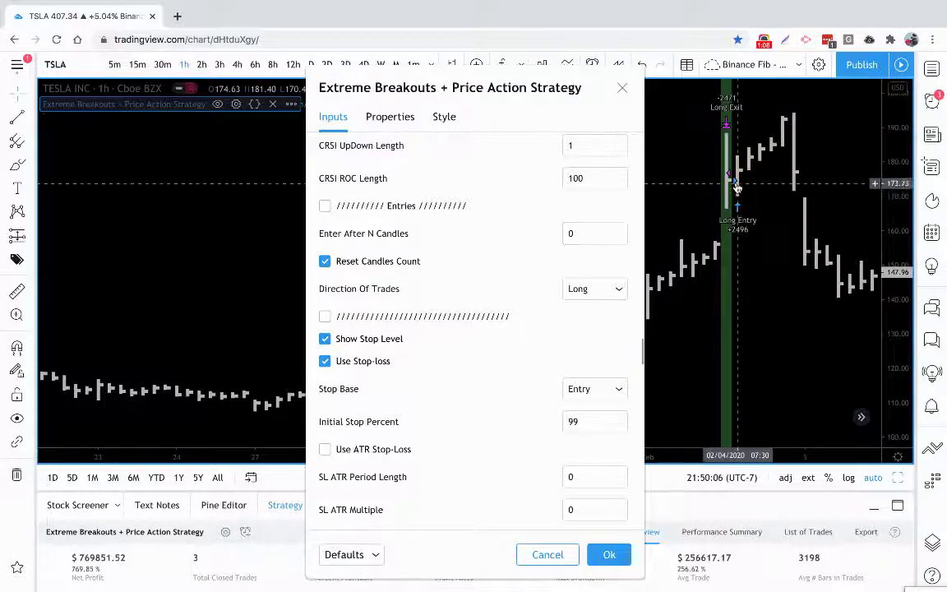
pyautogui.click(621, 233)
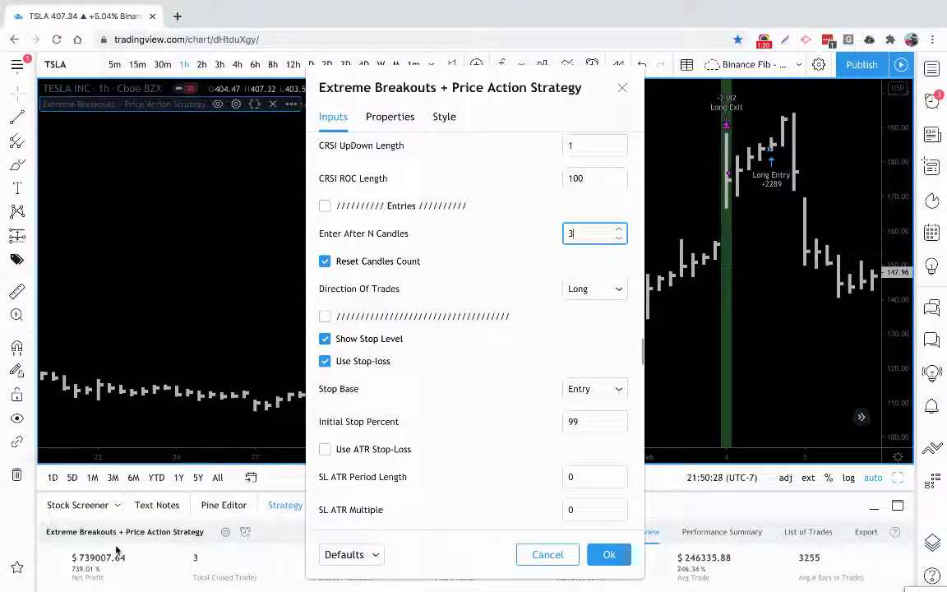
pyautogui.moveTo(356, 92); pyautogui.dragTo(401, 108)
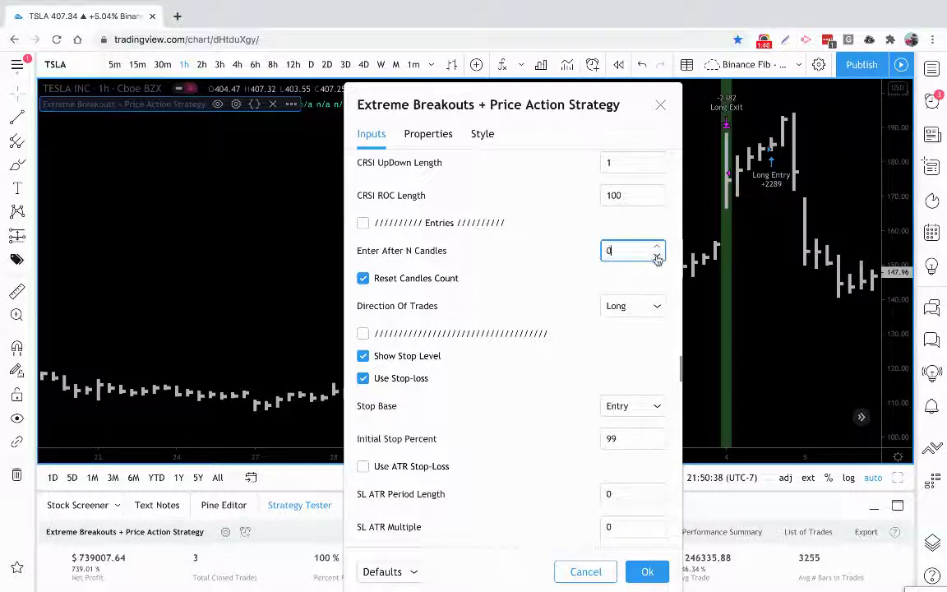
# Step: Set Enter After N Candles to 1 and try Direction Of Trades as Short, then Long
pyautogui.click(657, 246)
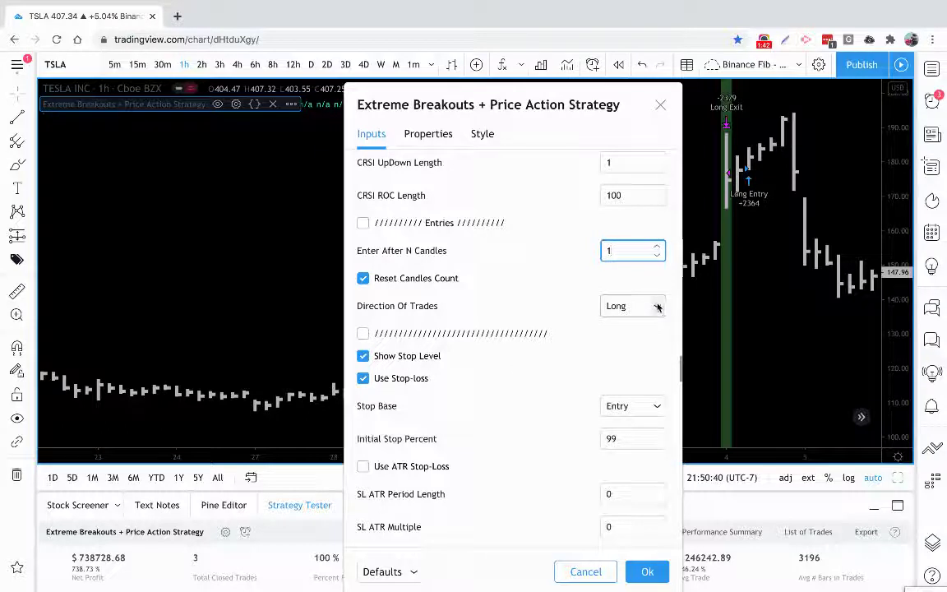
pyautogui.click(657, 309)
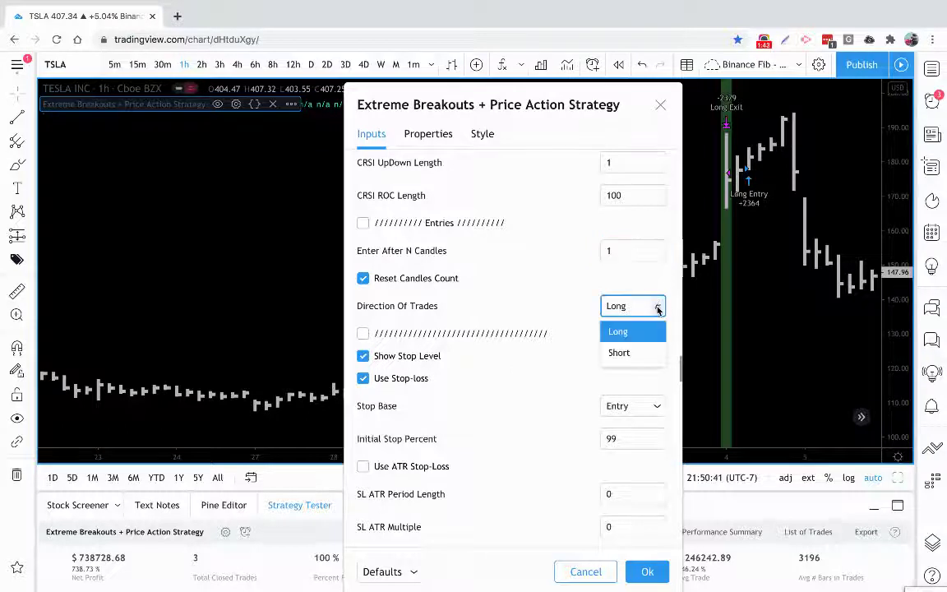
pyautogui.click(647, 352)
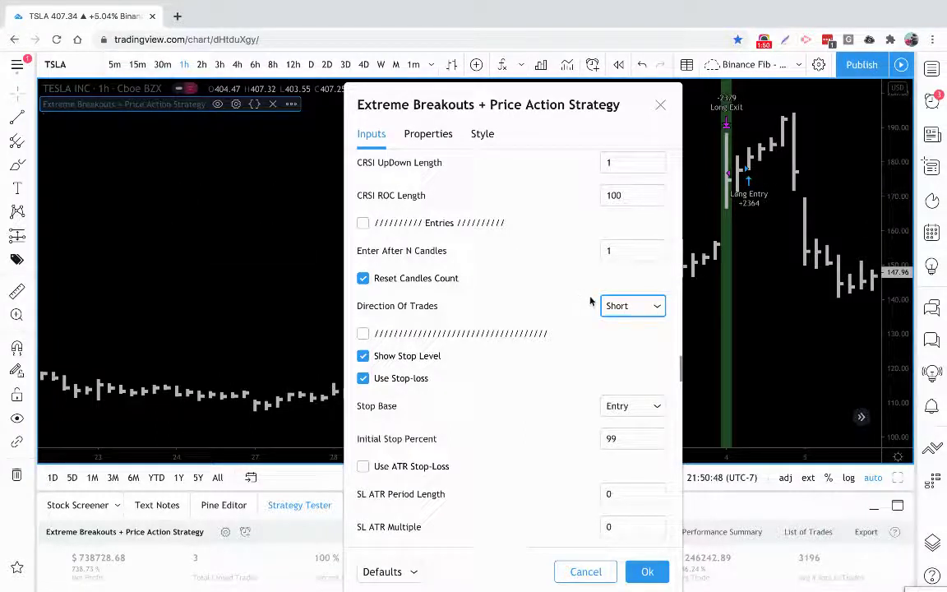
pyautogui.click(612, 308)
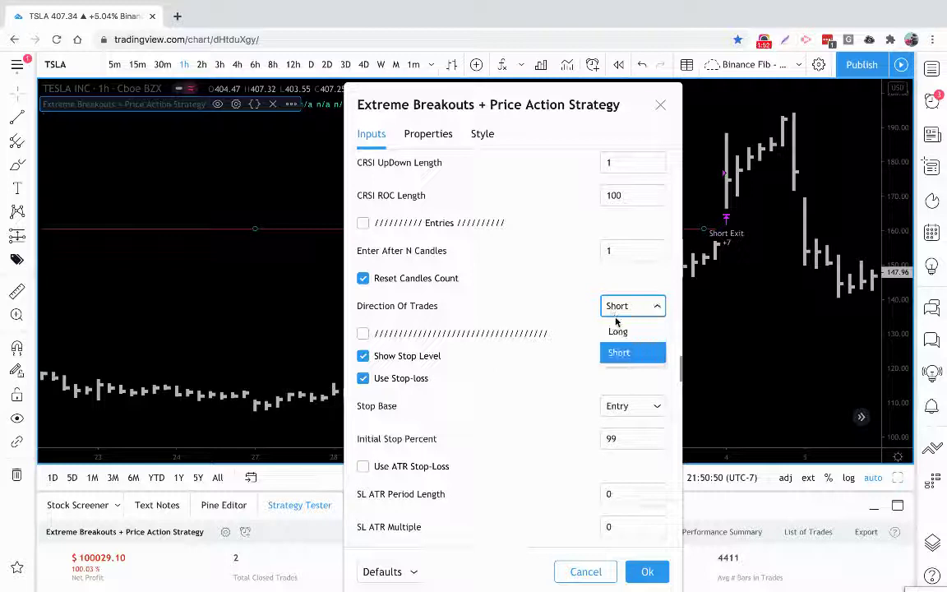
pyautogui.click(621, 331)
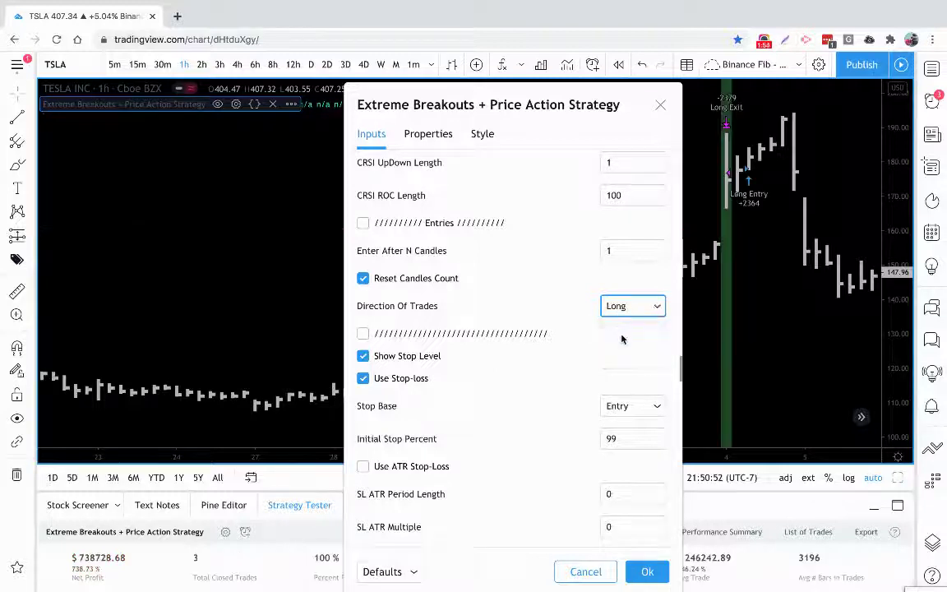
# Step: Compare Short against Long again and leave Direction Of Trades on Long
pyautogui.click(626, 309)
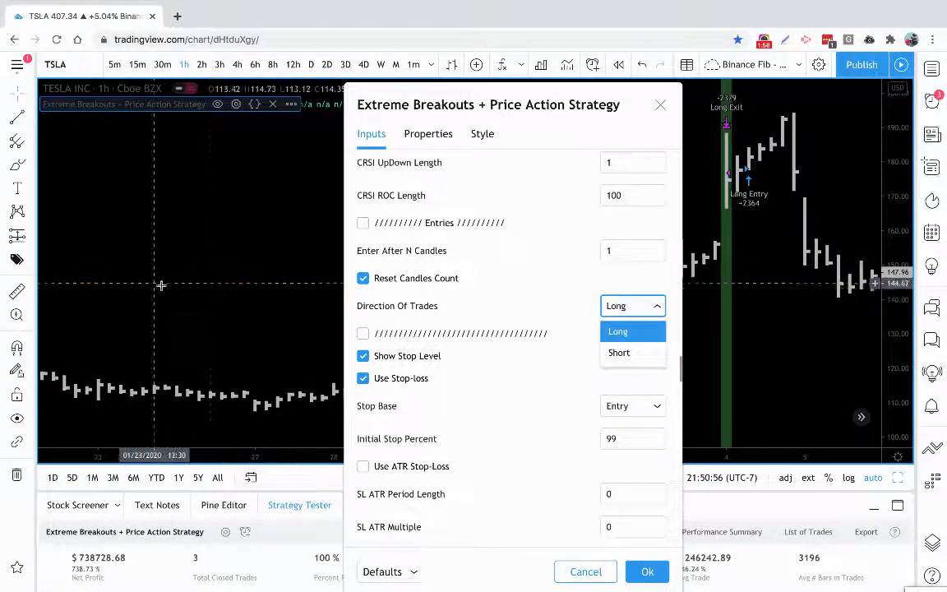
pyautogui.click(581, 317)
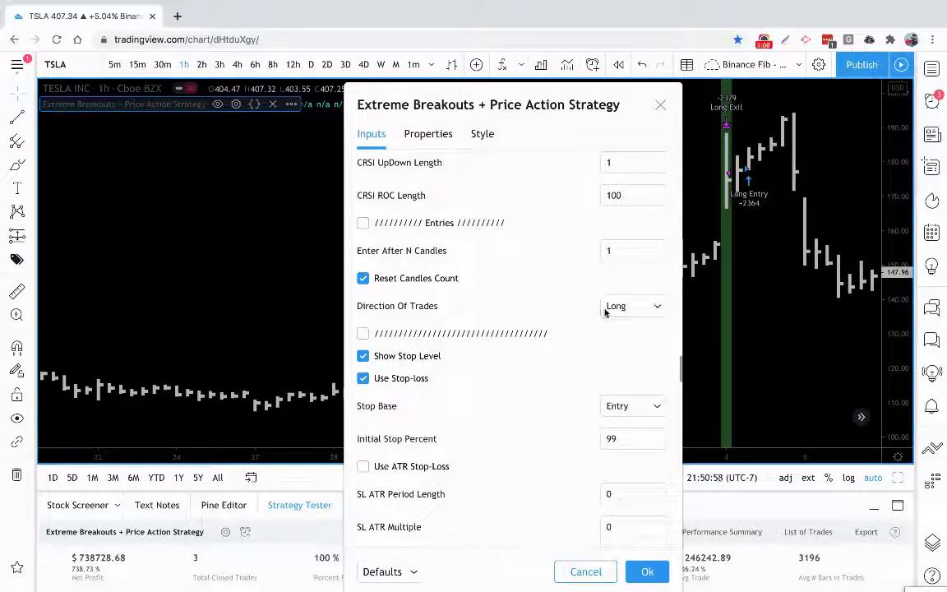
pyautogui.click(606, 310)
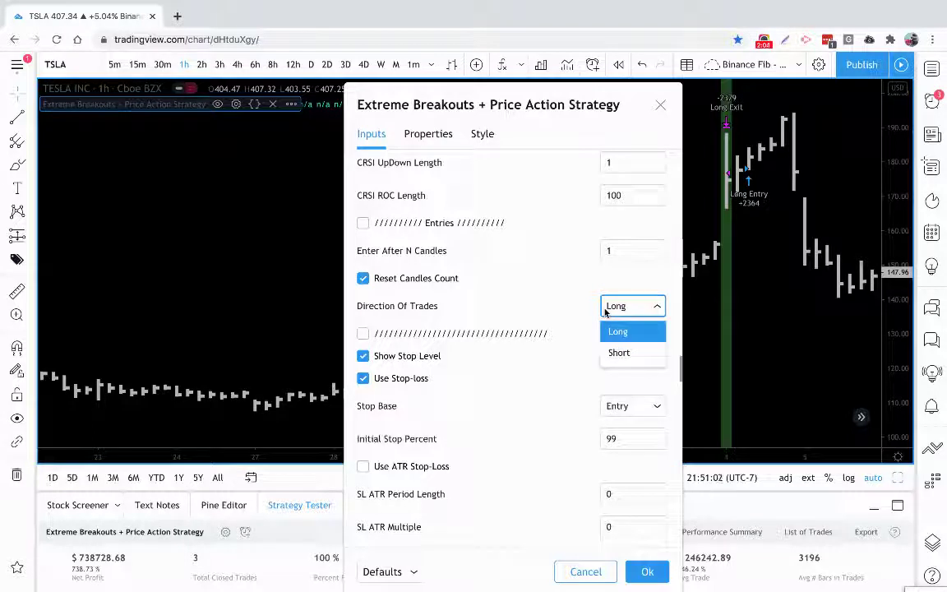
pyautogui.click(623, 353)
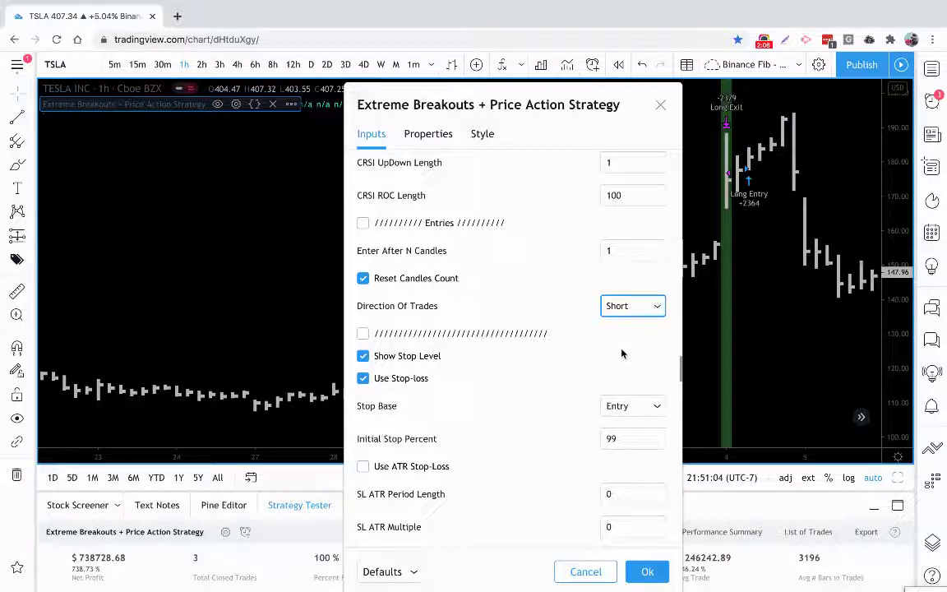
pyautogui.click(625, 307)
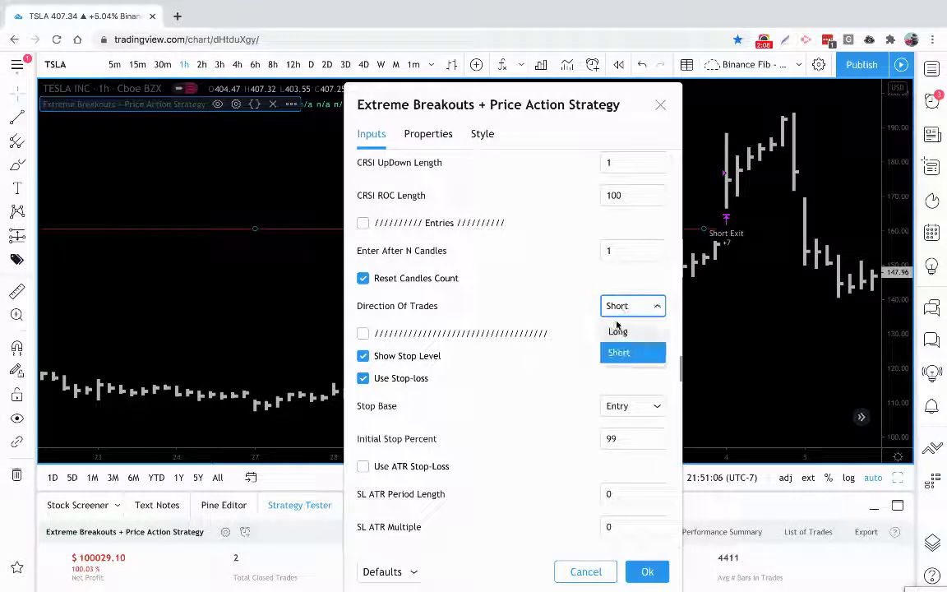
pyautogui.click(617, 330)
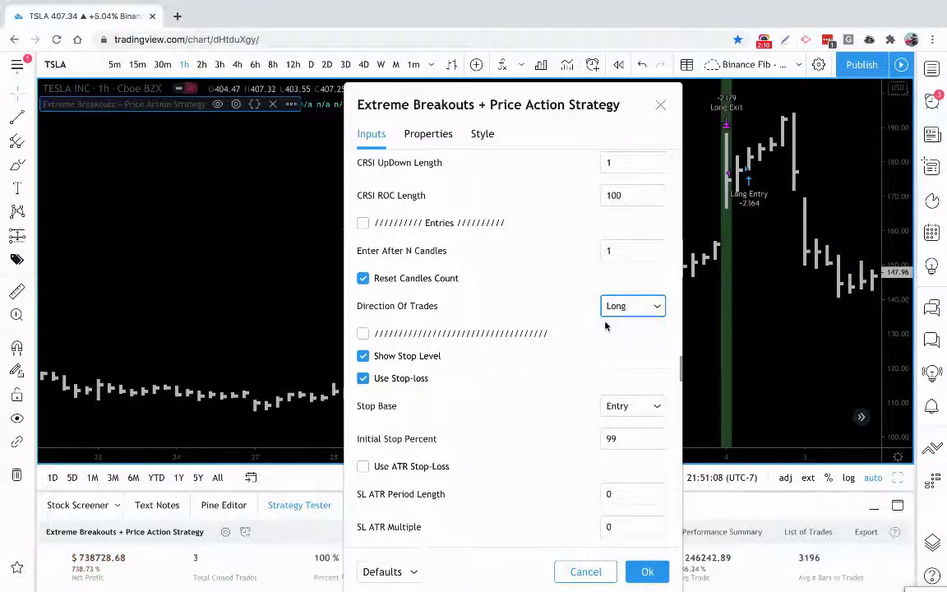
pyautogui.scroll(-3, 545, 346)
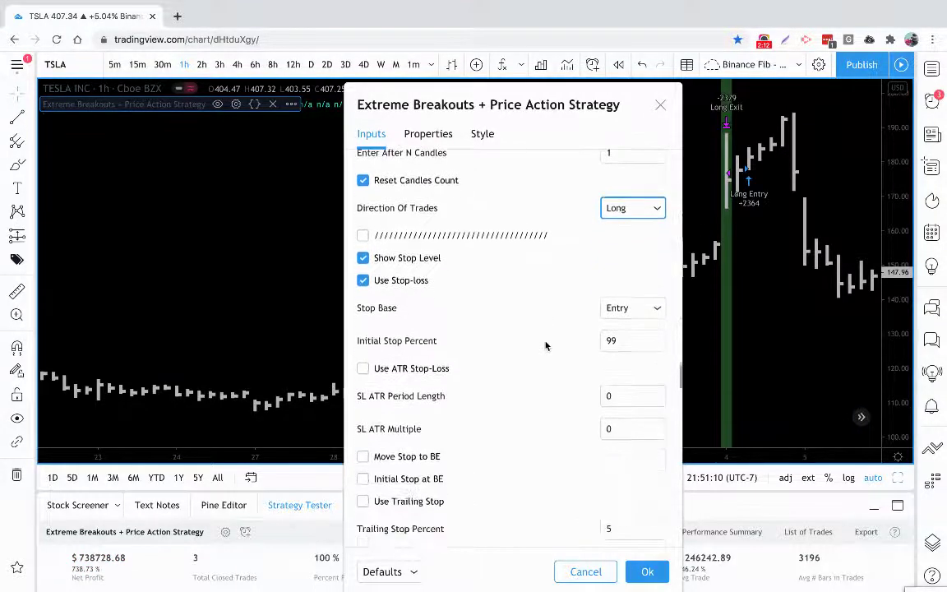
# Step: Toggle the stop-level display and stop-loss checkboxes off, then show the stop level again
pyautogui.click(628, 339)
pyautogui.click(363, 257)
pyautogui.click(363, 280)
pyautogui.scroll(-15, 447, 386)
pyautogui.scroll(8, 449, 386)
pyautogui.scroll(5, 448, 387)
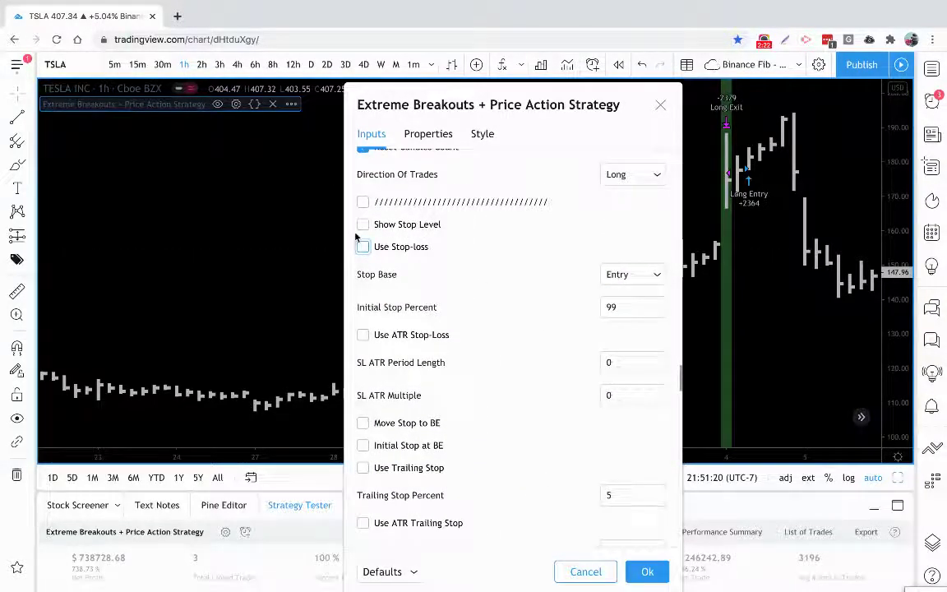
pyautogui.click(362, 225)
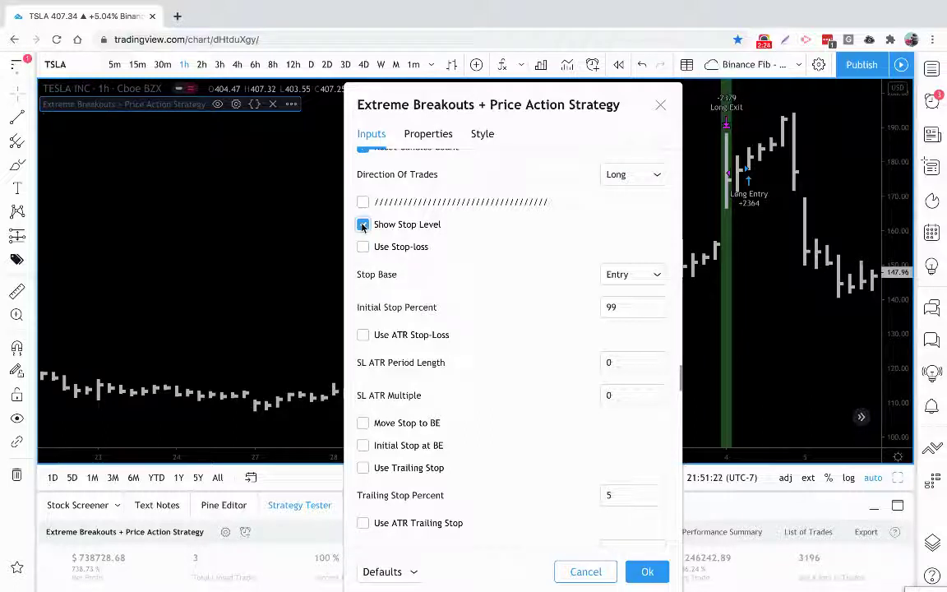
# Step: Keep Entry as Stop Base, change Initial Stop Percent from 99 to 10, and apply
pyautogui.click(617, 275)
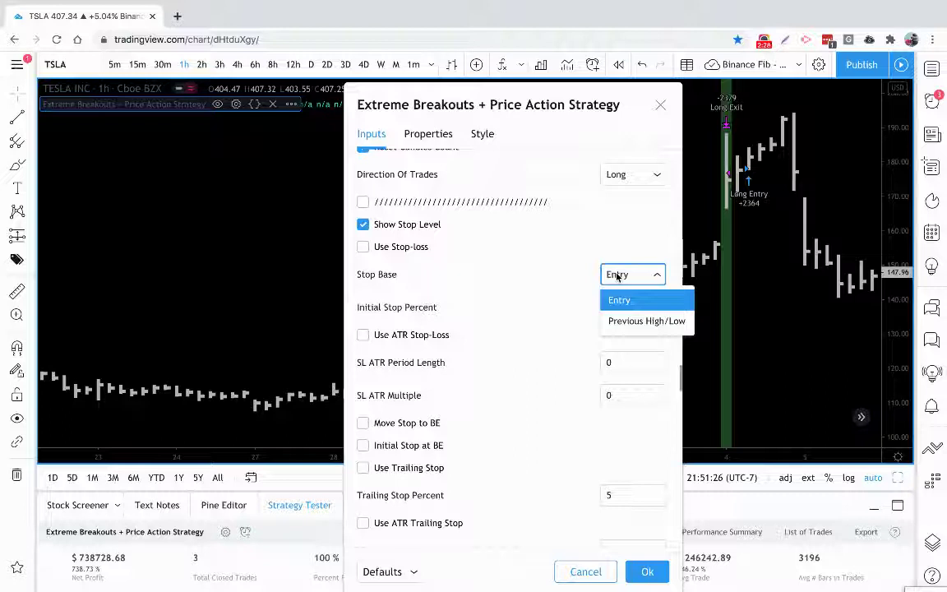
pyautogui.click(511, 282)
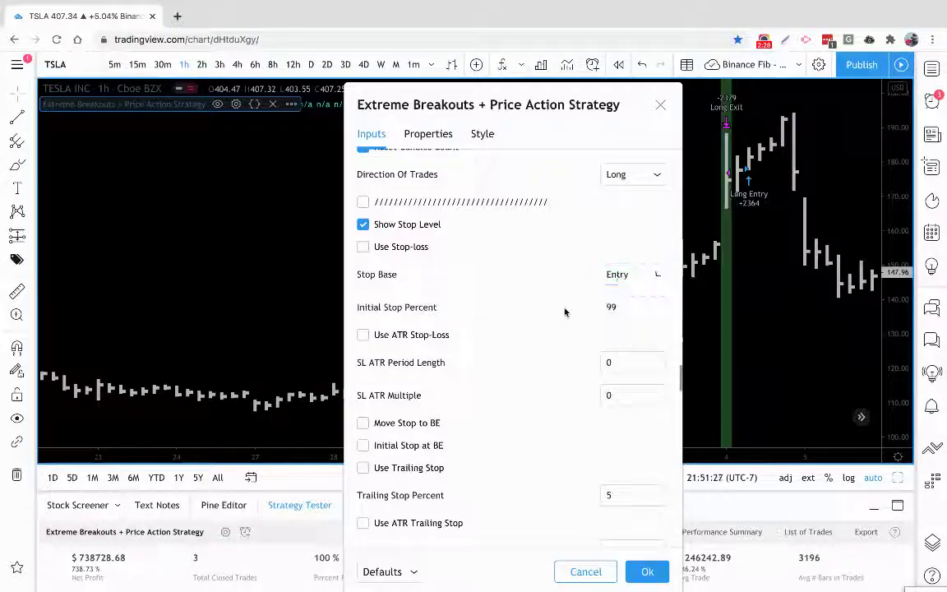
pyautogui.click(626, 280)
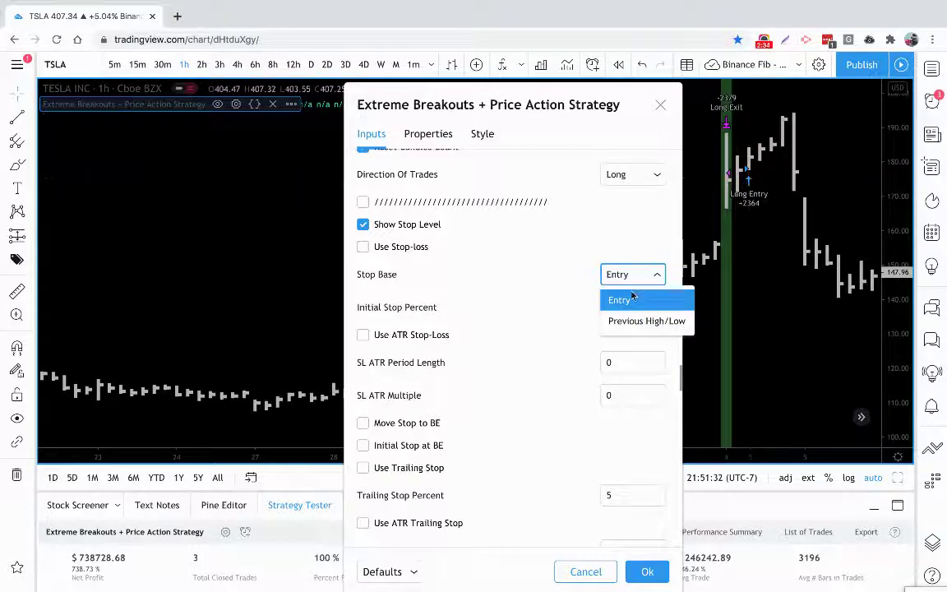
pyautogui.click(632, 298)
pyautogui.click(626, 305)
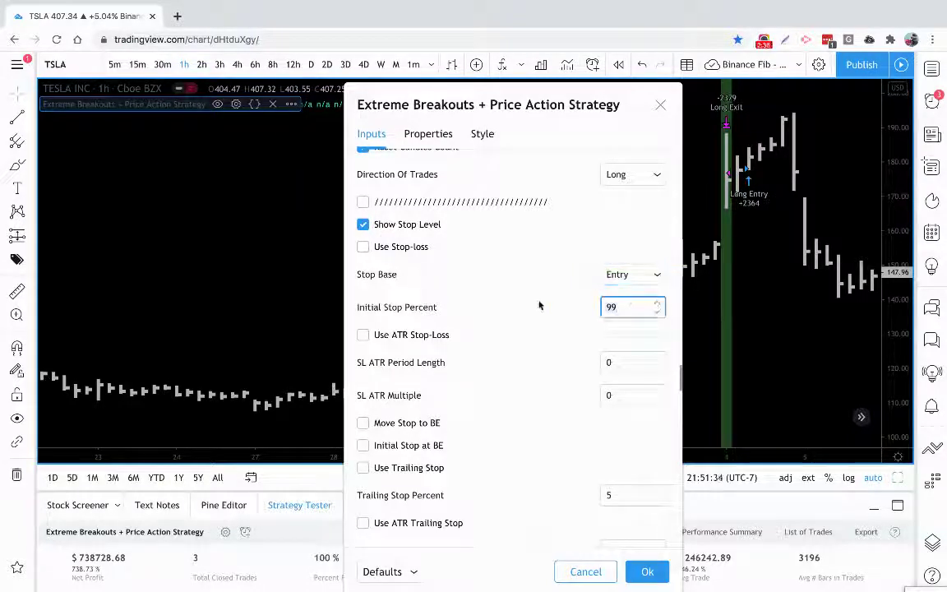
pyautogui.write('5')
pyautogui.press('BackSpace')
pyautogui.write('10')
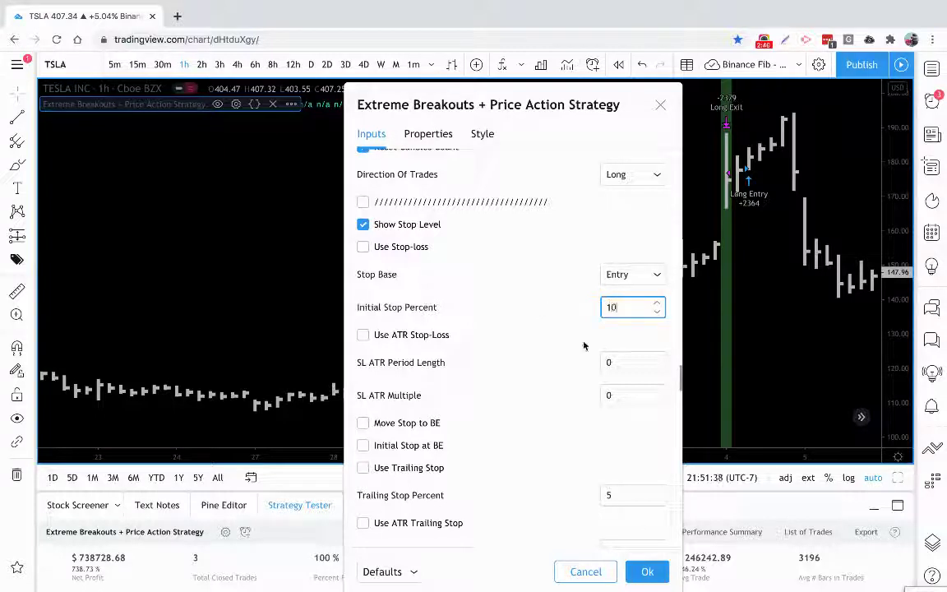
pyautogui.click(647, 572)
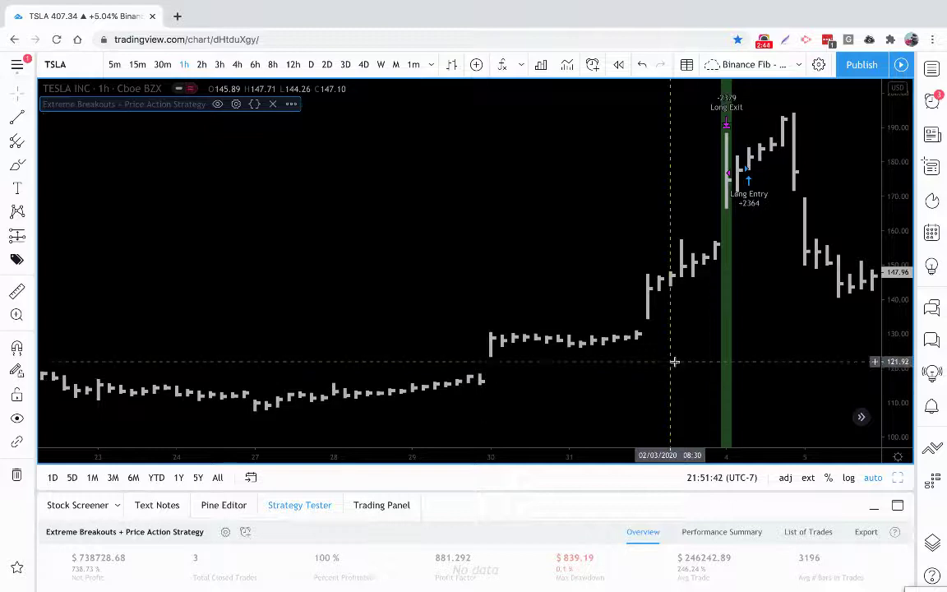
# Step: Zoom the TSLA chart out four steps to reveal the earlier Long Entry/Long Exit trade
pyautogui.hscroll(-1, 672, 359)
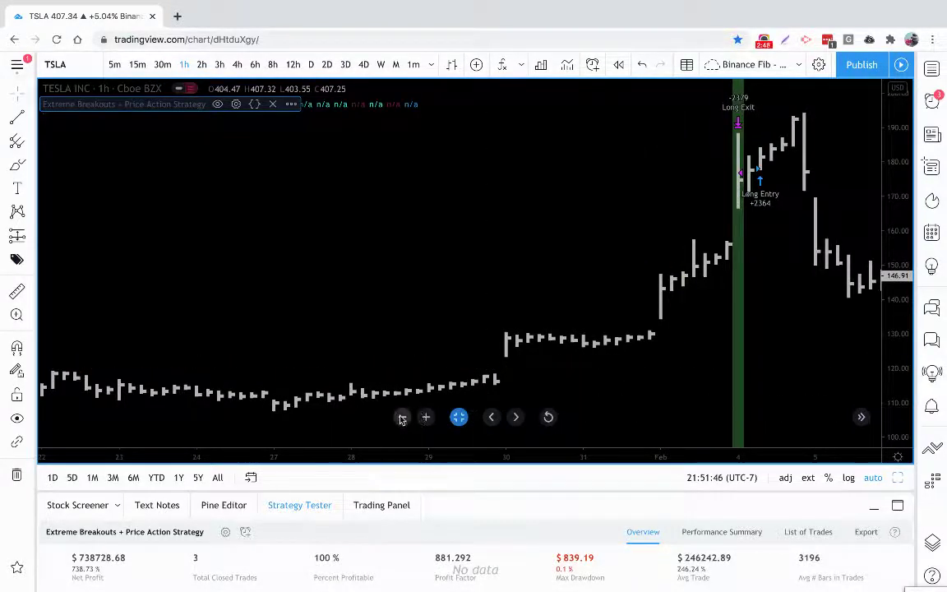
pyautogui.click(402, 417)
pyautogui.click(402, 417)
pyautogui.click(402, 418)
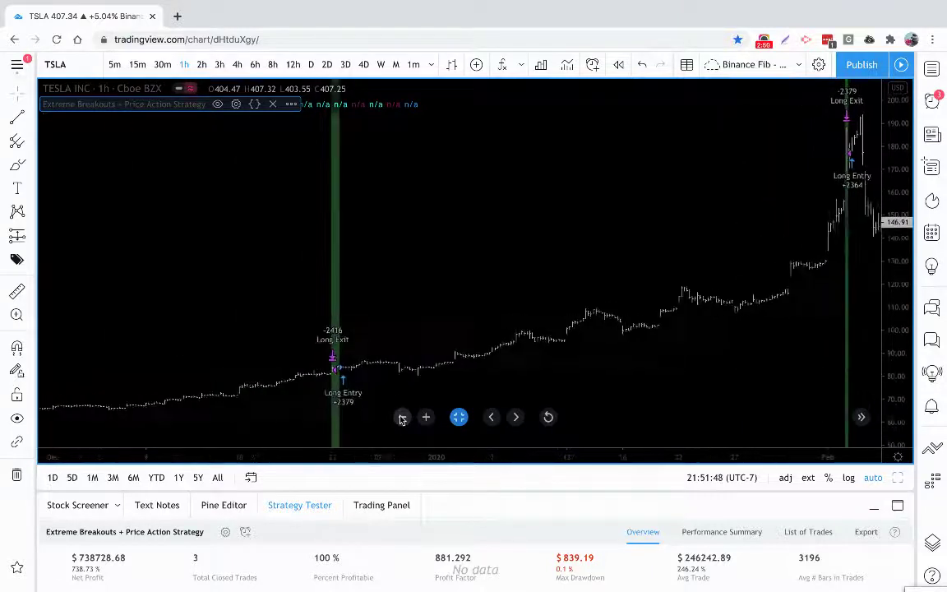
pyautogui.click(402, 417)
# Step: Check Use Stop-loss in the strategy Inputs and apply, giving 20 closed trades
pyautogui.click(237, 104)
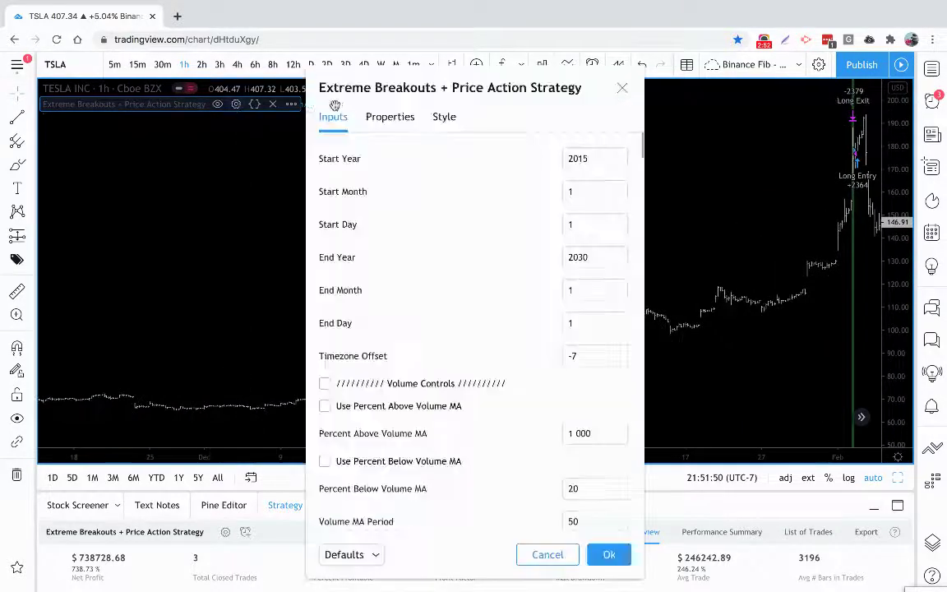
pyautogui.click(444, 117)
pyautogui.scroll(-1, 484, 218)
pyautogui.scroll(1, 485, 214)
pyautogui.click(333, 117)
pyautogui.scroll(-20, 461, 285)
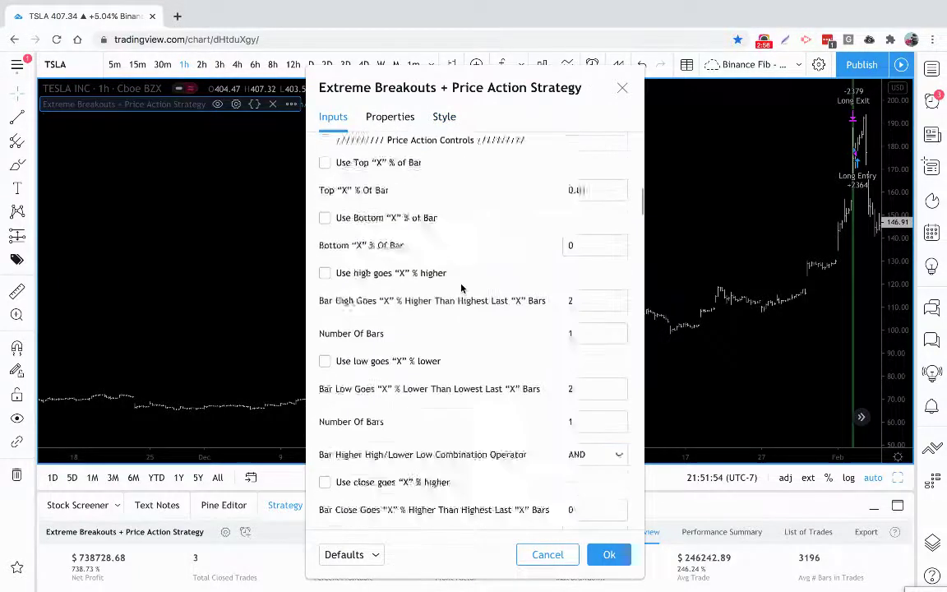
pyautogui.scroll(-15, 461, 288)
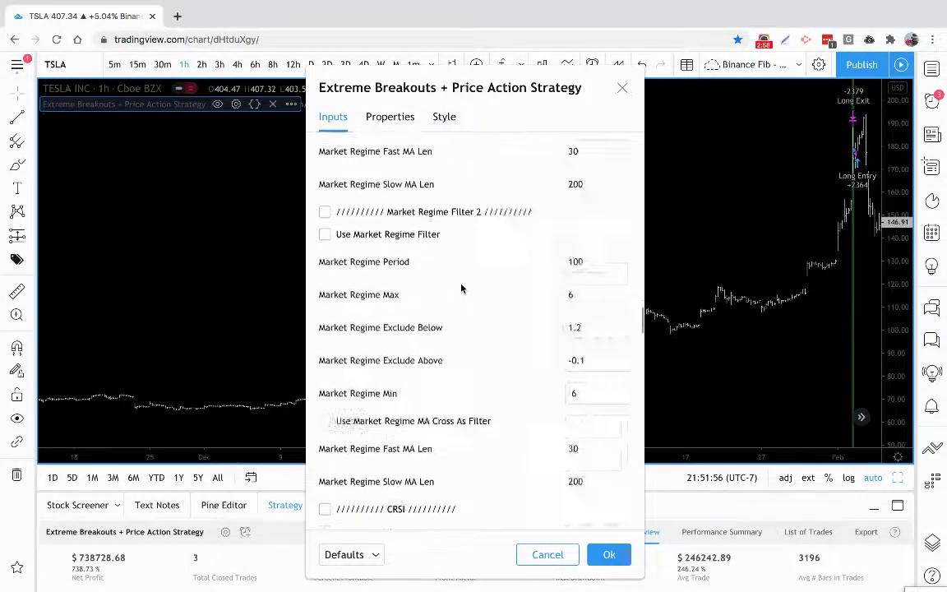
pyautogui.scroll(-3, 461, 288)
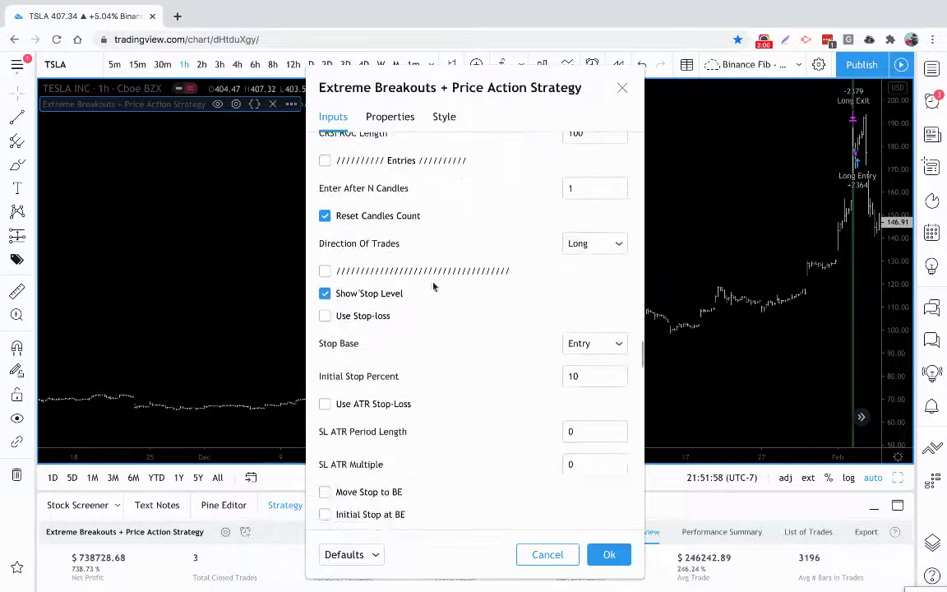
pyautogui.click(325, 319)
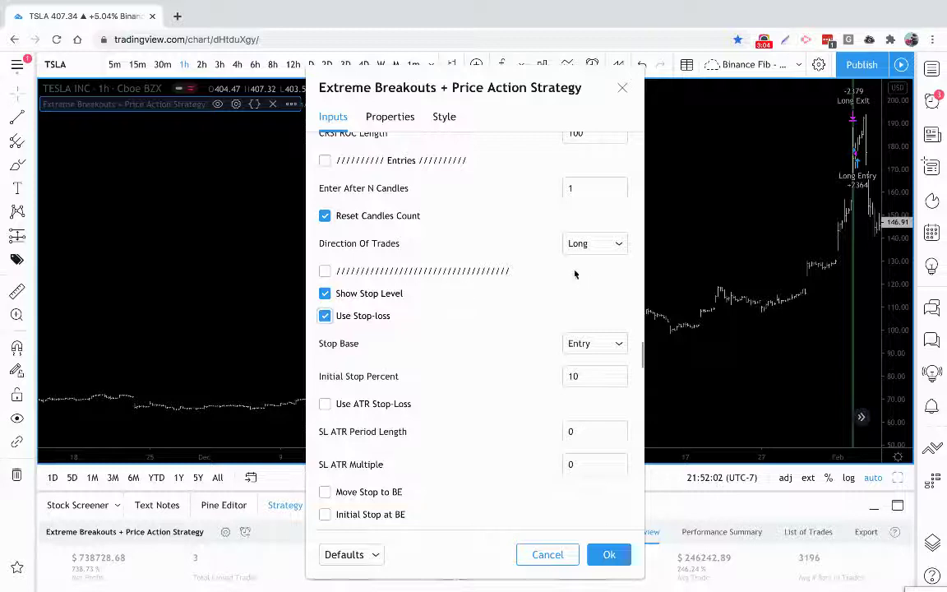
pyautogui.moveTo(481, 90); pyautogui.dragTo(516, 90)
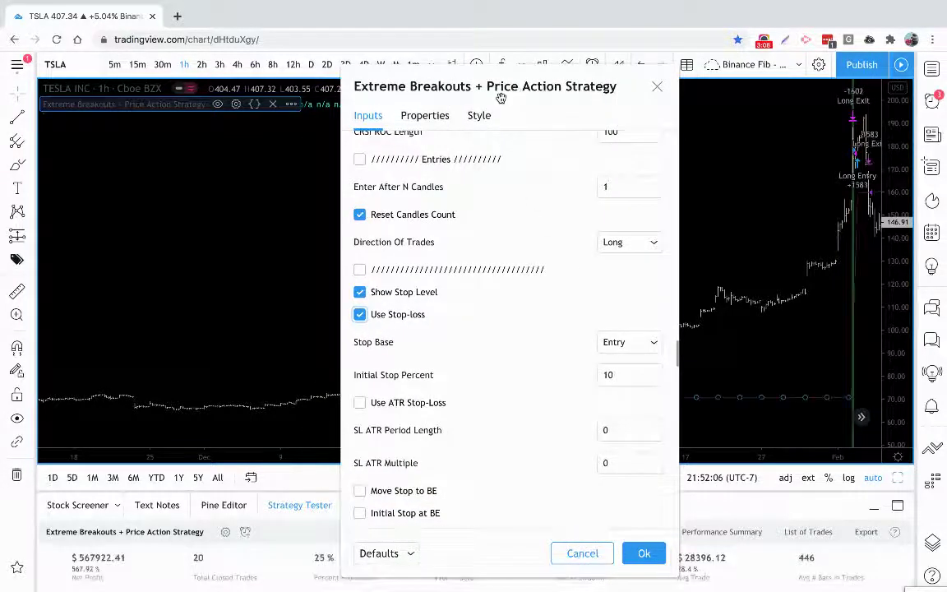
pyautogui.click(644, 552)
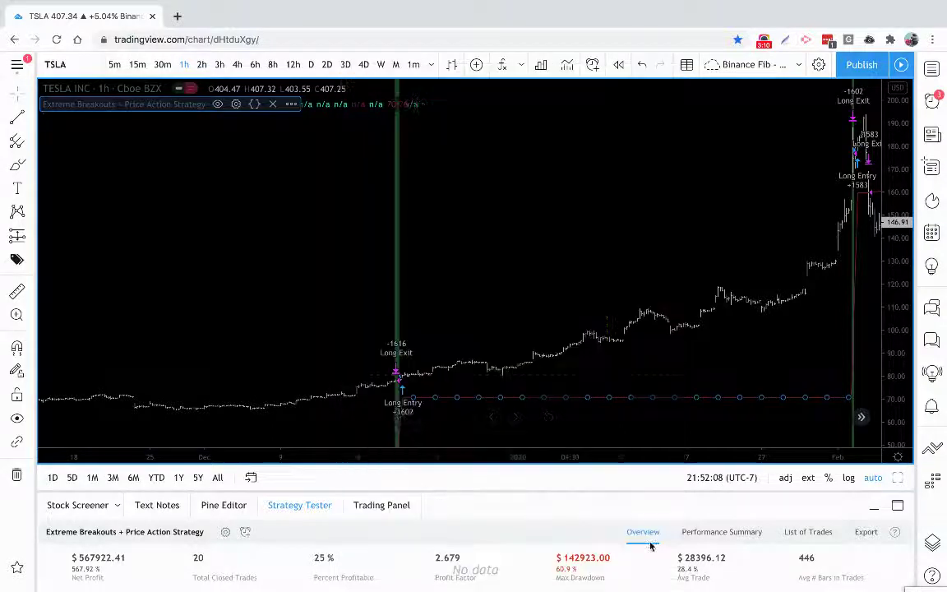
# Step: Scroll the chart and zoom in on the recalculated trades
pyautogui.hscroll(-5, 497, 351)
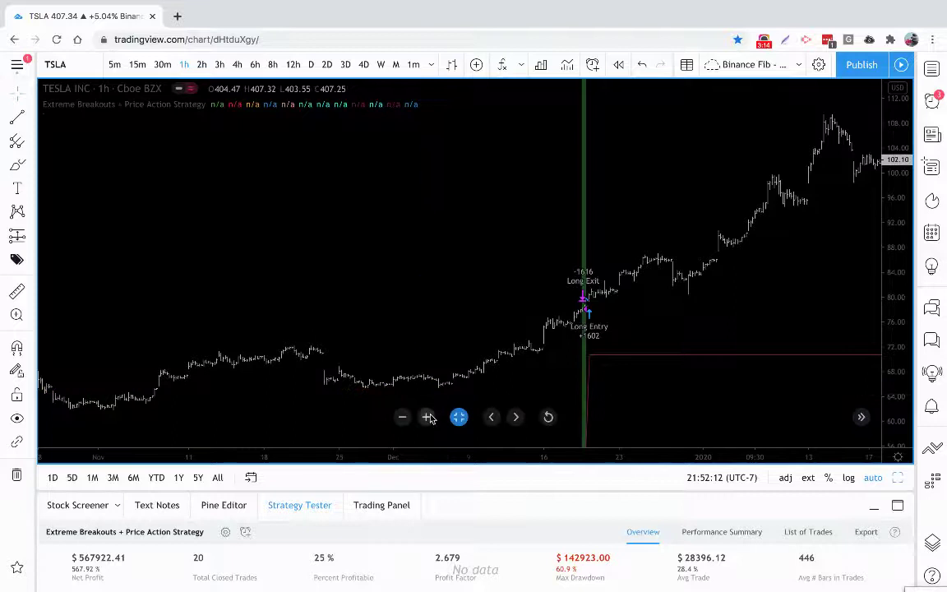
pyautogui.click(428, 417)
pyautogui.hscroll(-5, 402, 382)
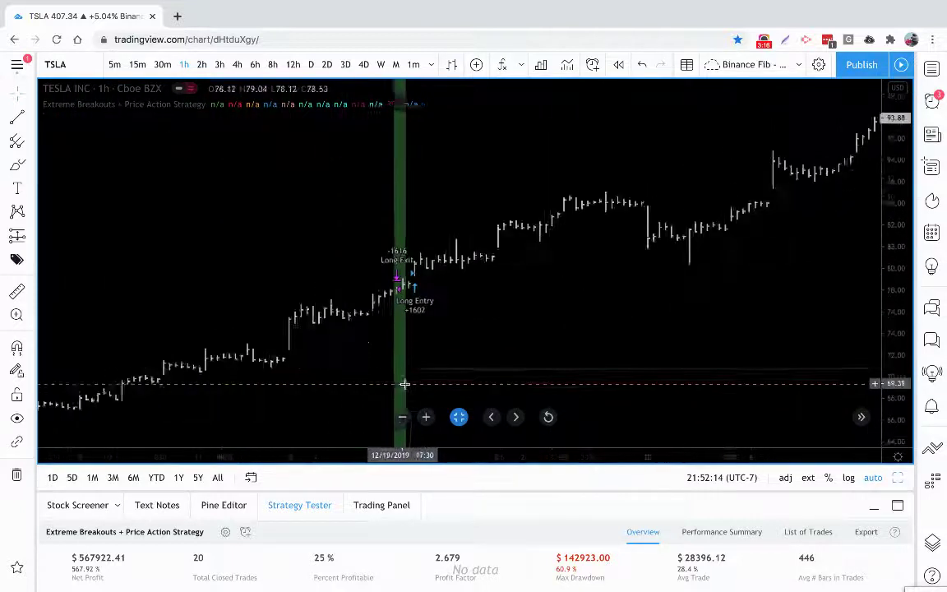
# Step: Look over the Take Profit inputs, close settings unchanged, and pick the Measure ruler
pyautogui.hscroll(-4, 386, 383)
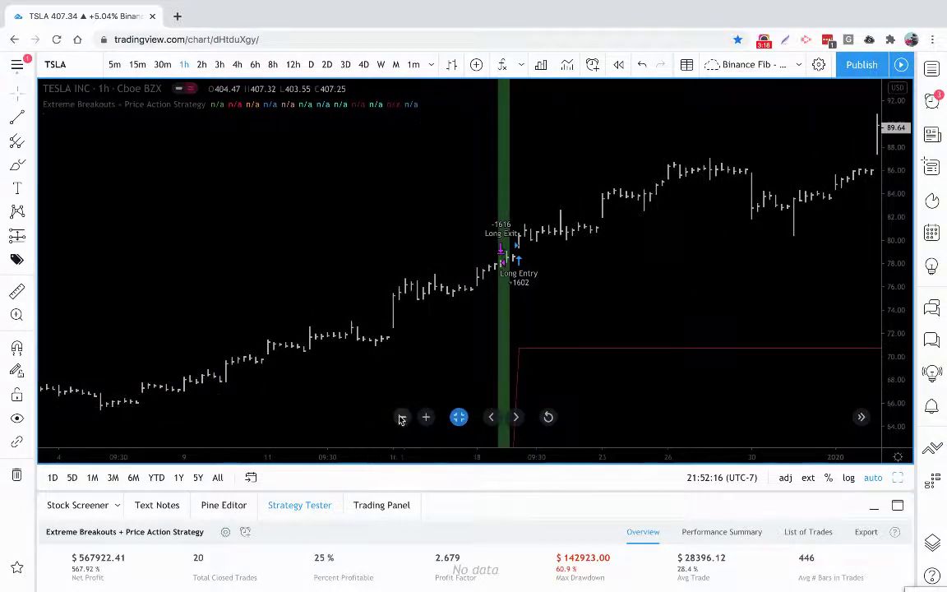
pyautogui.hscroll(-5, 401, 417)
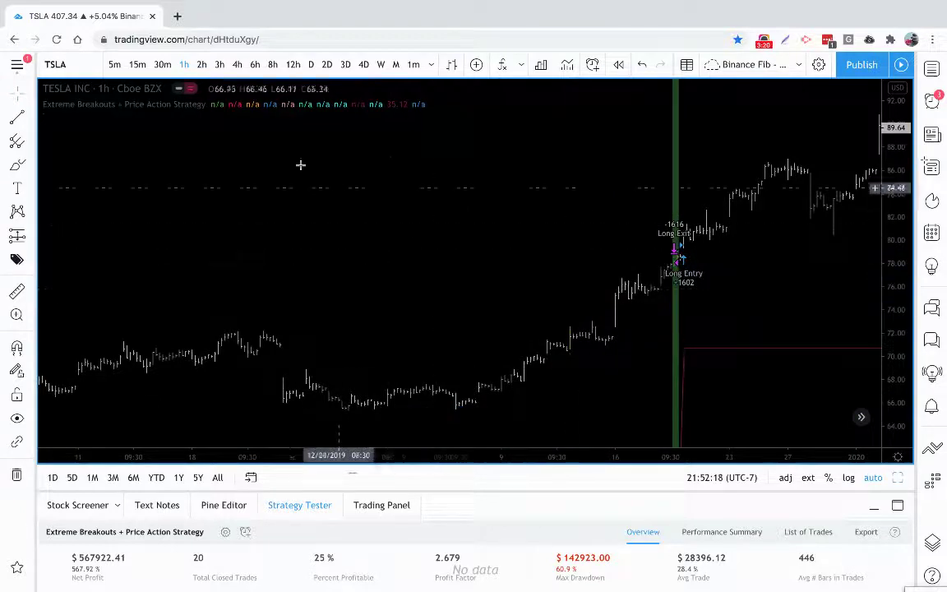
pyautogui.click(236, 104)
pyautogui.scroll(-2, 417, 247)
pyautogui.scroll(-20, 417, 247)
pyautogui.scroll(-15, 417, 246)
pyautogui.scroll(-5, 416, 246)
pyautogui.scroll(2, 417, 246)
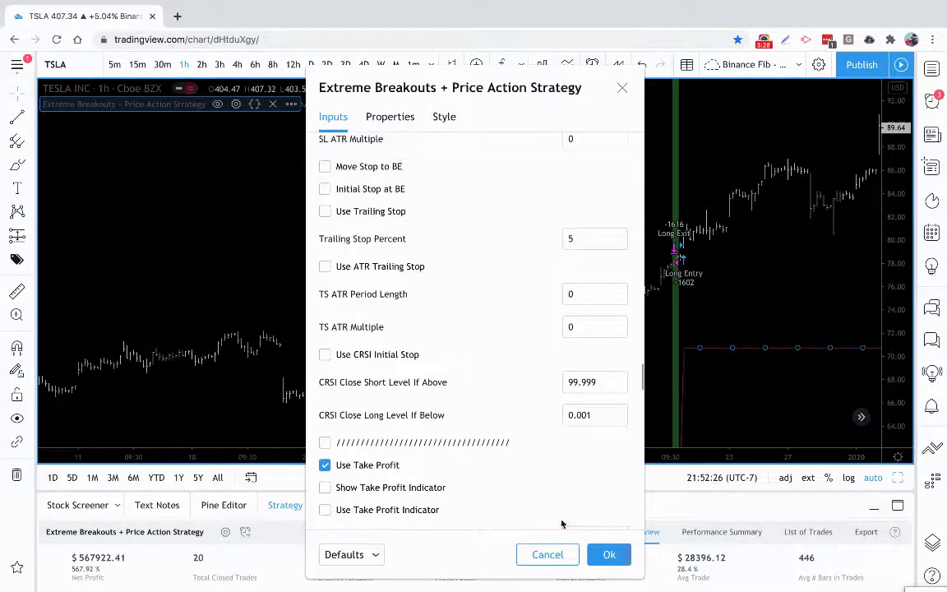
pyautogui.click(606, 555)
pyautogui.click(17, 291)
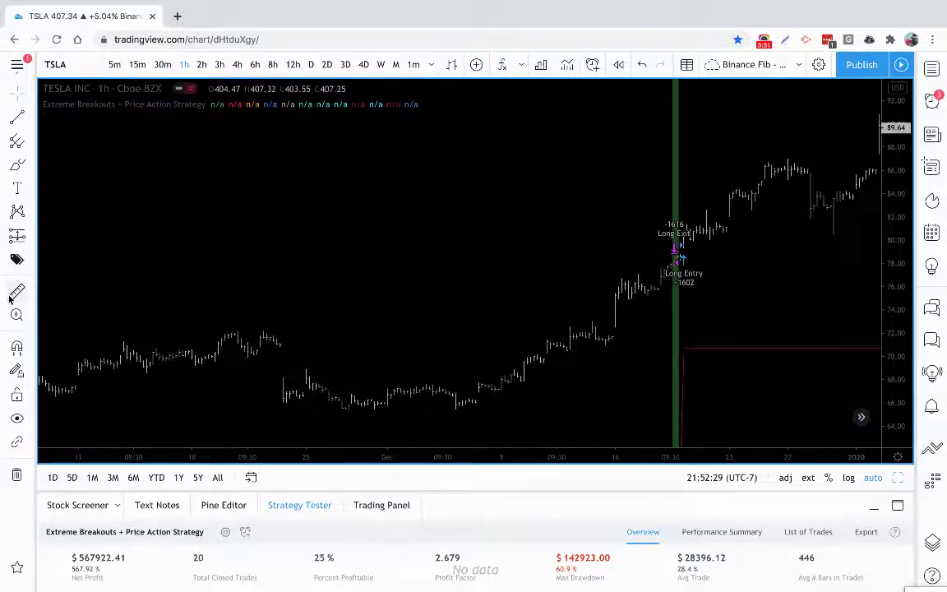
# Step: Take a first measurement below the entry, then zoom in and partly back out around the trade
pyautogui.click(626, 246)
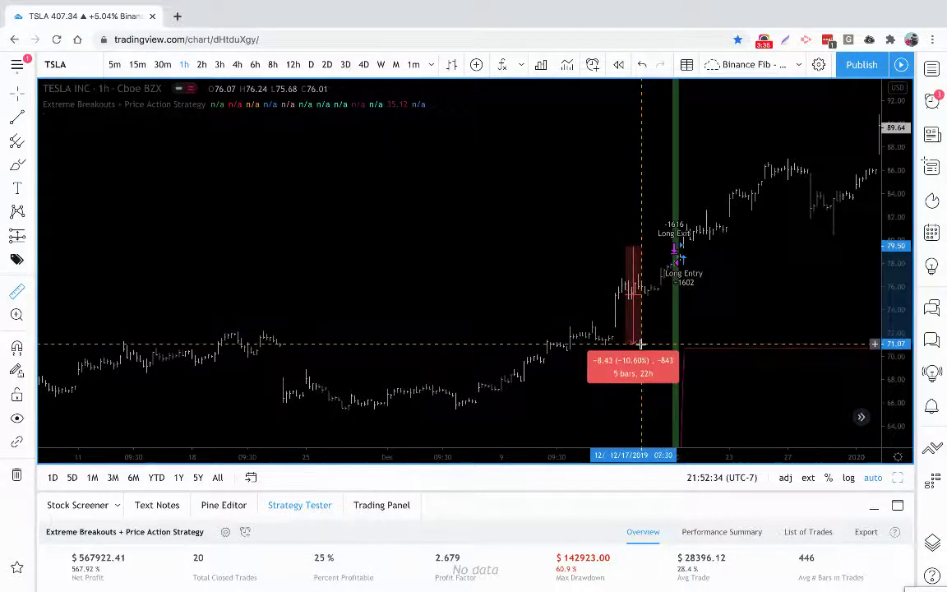
pyautogui.click(640, 347)
pyautogui.click(681, 281)
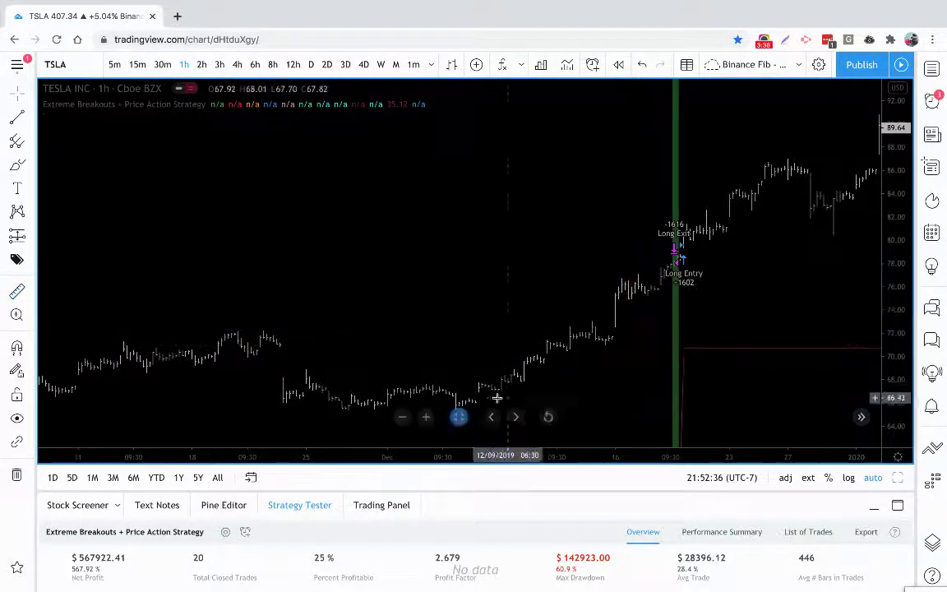
pyautogui.click(427, 420)
pyautogui.click(426, 419)
pyautogui.click(427, 420)
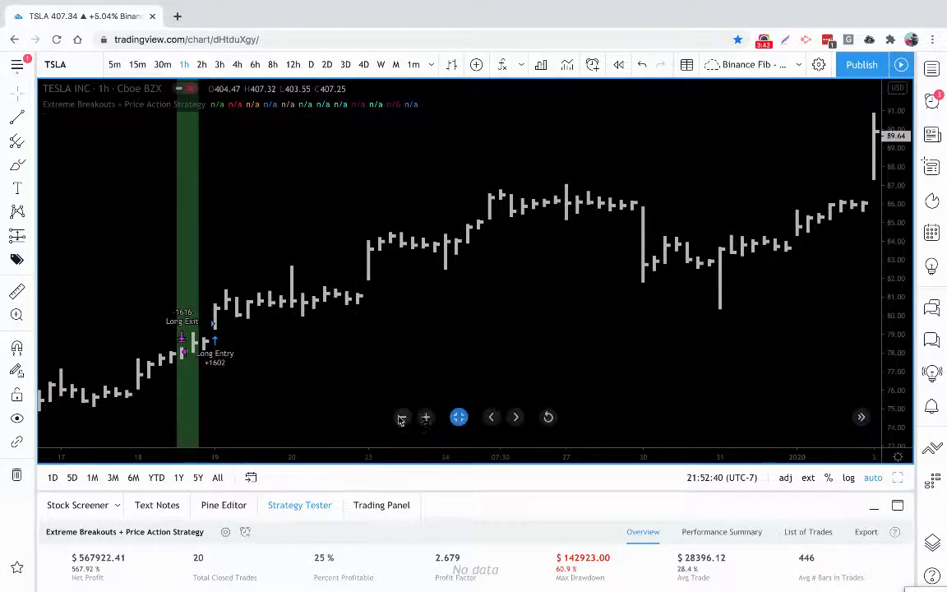
pyautogui.click(400, 418)
pyautogui.click(399, 418)
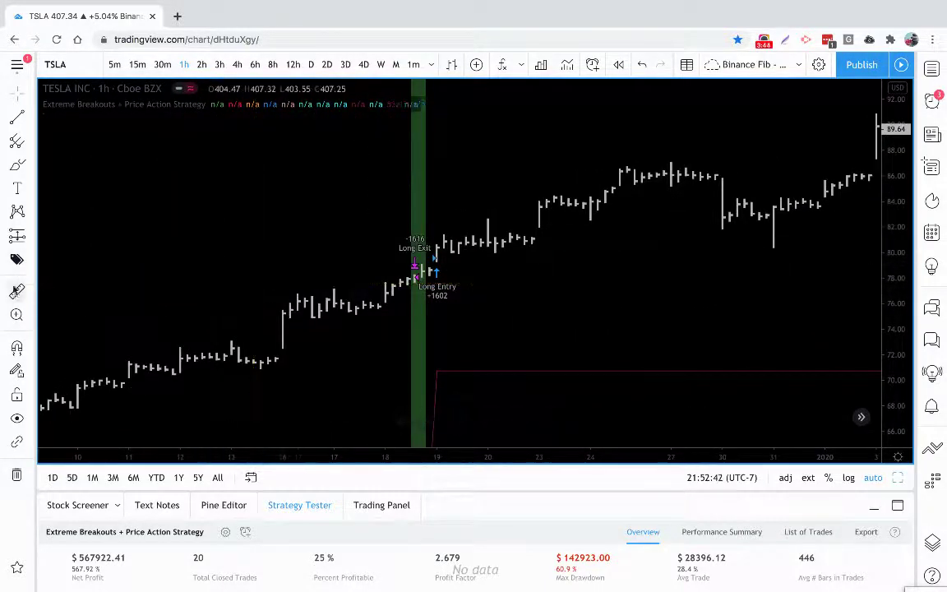
# Step: Measure from the Long Entry bar to the stop line, reading -8.34 (-10.50%)
pyautogui.click(403, 258)
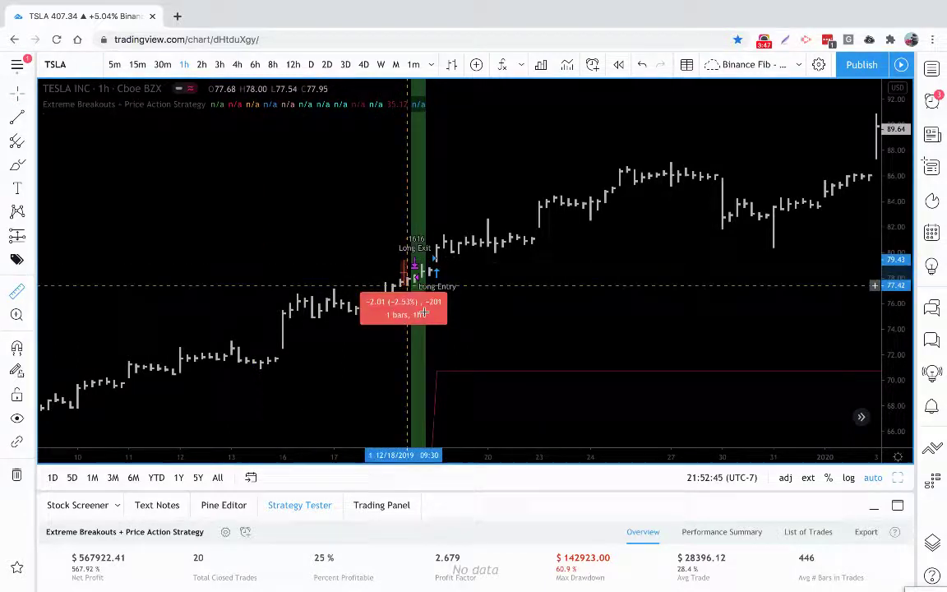
pyautogui.click(438, 365)
pyautogui.click(475, 322)
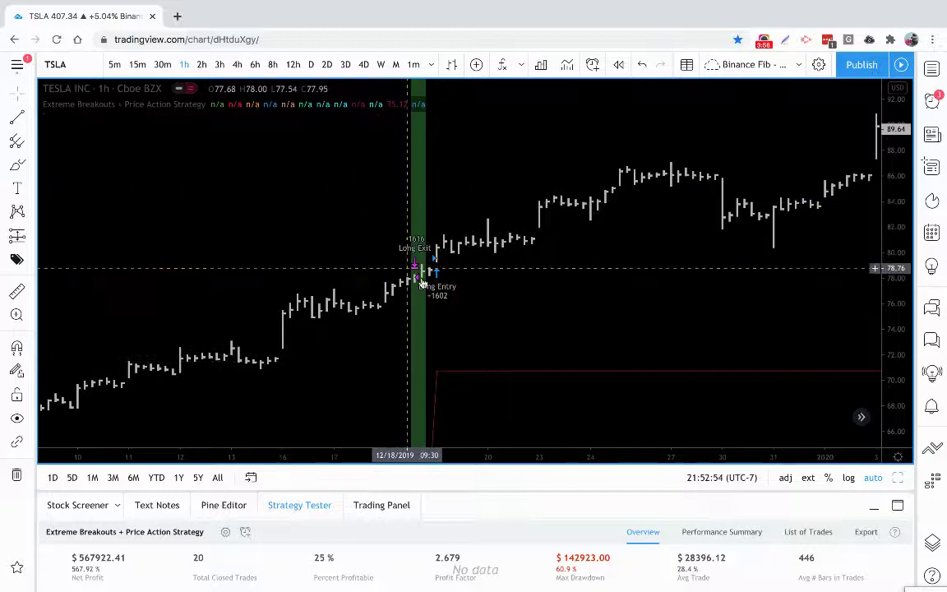
# Step: Lower Enter After N Candles from 1 to 0 and apply, giving 19 closed trades
pyautogui.moveTo(226, 115)
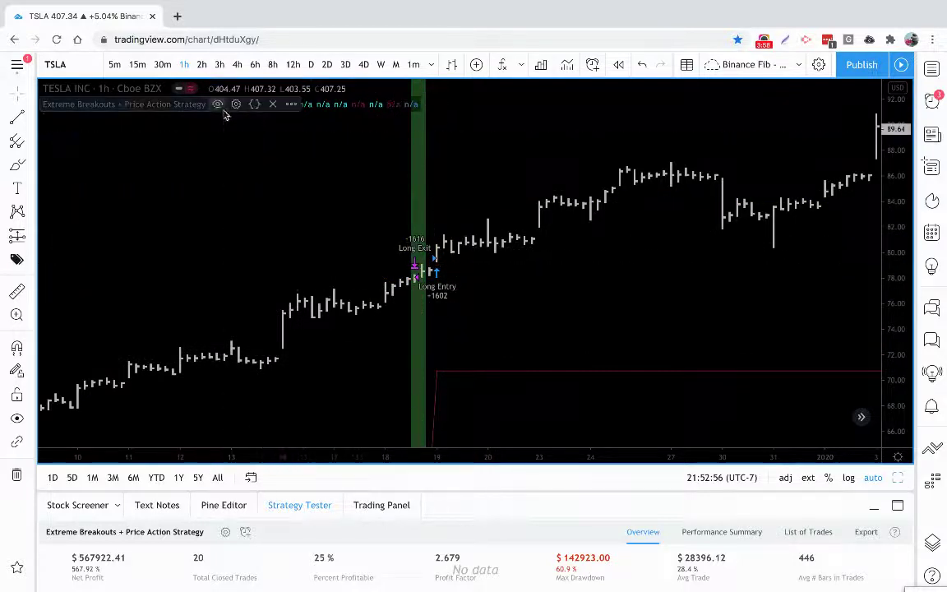
pyautogui.click(236, 104)
pyautogui.scroll(-1, 439, 220)
pyautogui.scroll(-15, 439, 220)
pyautogui.scroll(2, 439, 221)
pyautogui.scroll(-15, 439, 221)
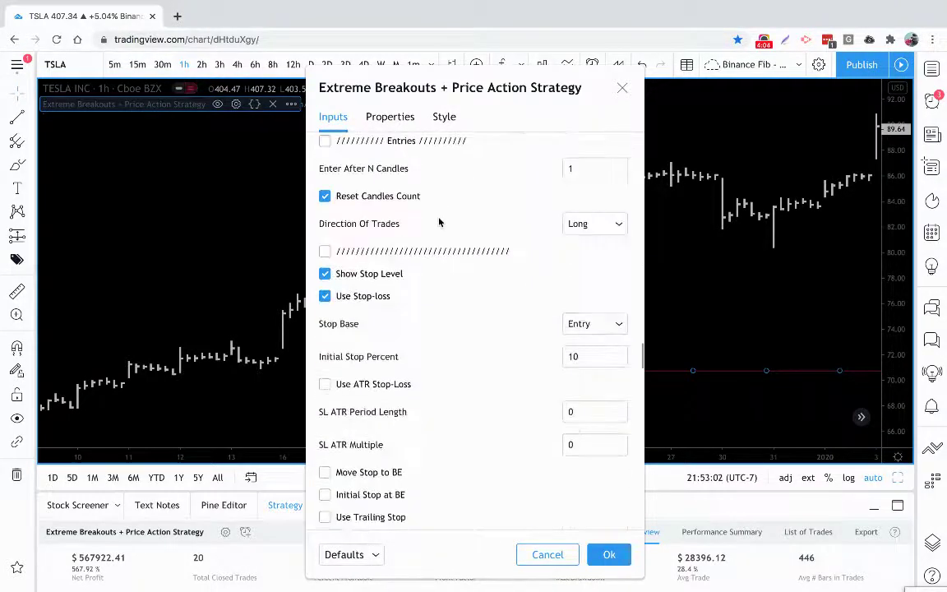
pyautogui.click(590, 388)
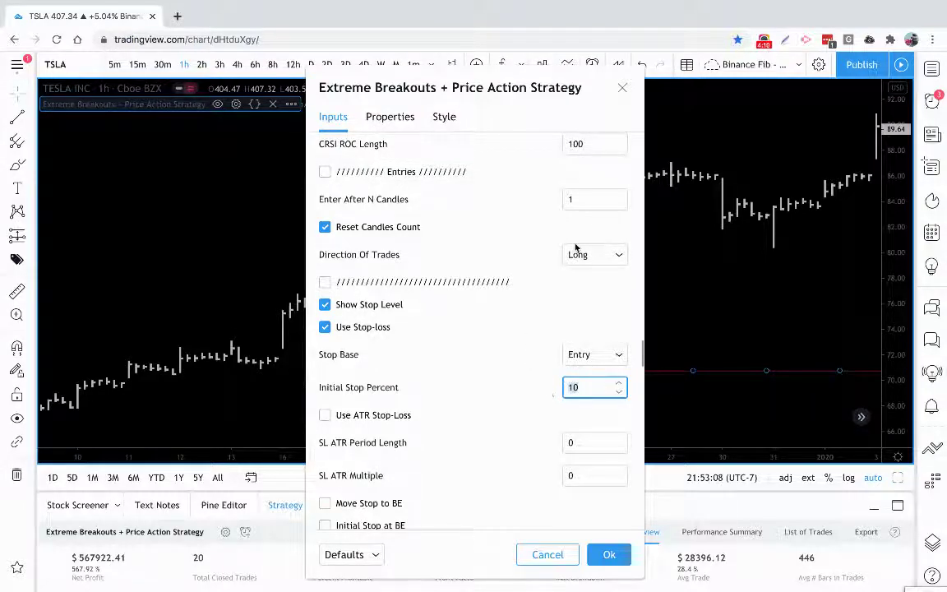
pyautogui.click(619, 204)
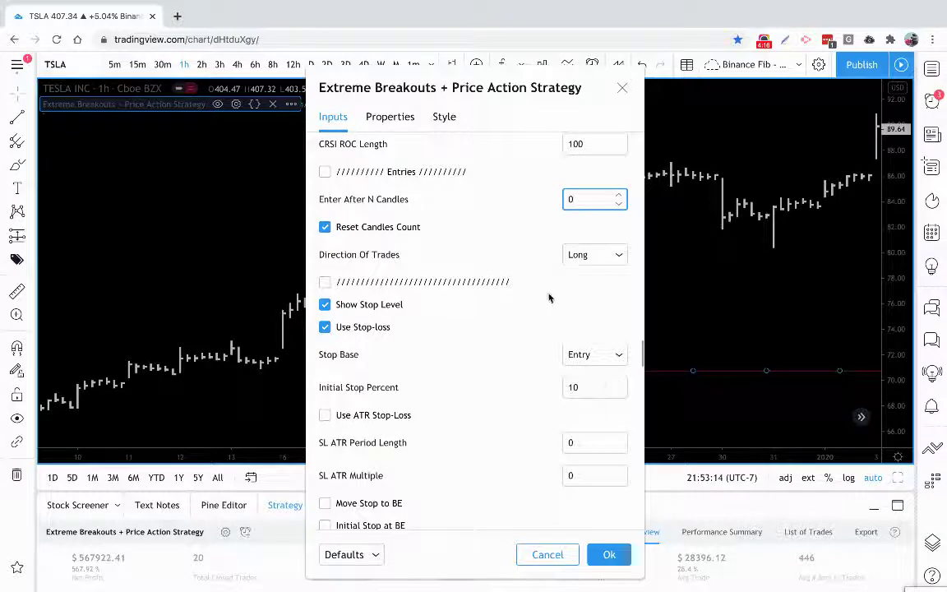
pyautogui.click(615, 554)
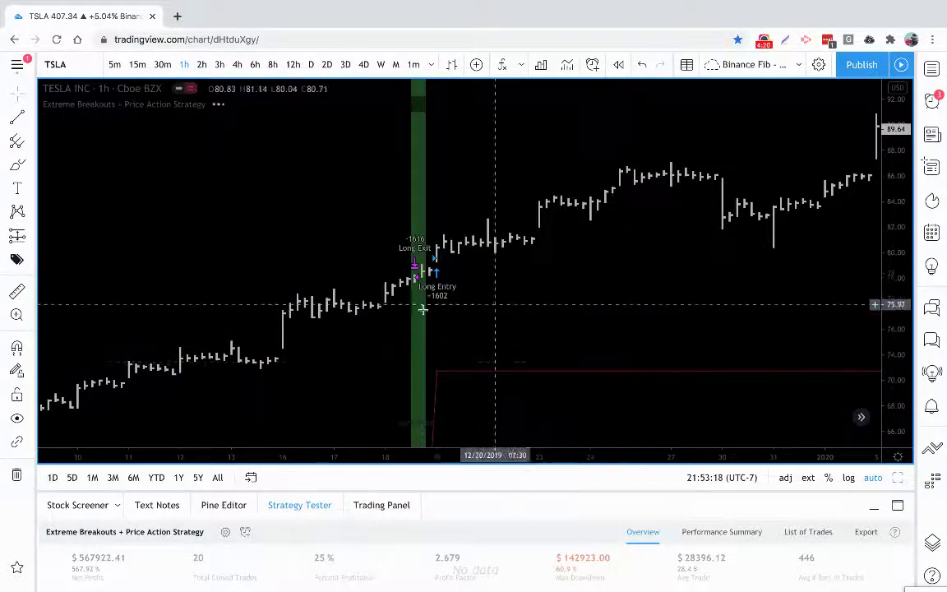
# Step: Measure the roughly 10% drop to the stop line, then reopen the strategy inputs
pyautogui.click(17, 293)
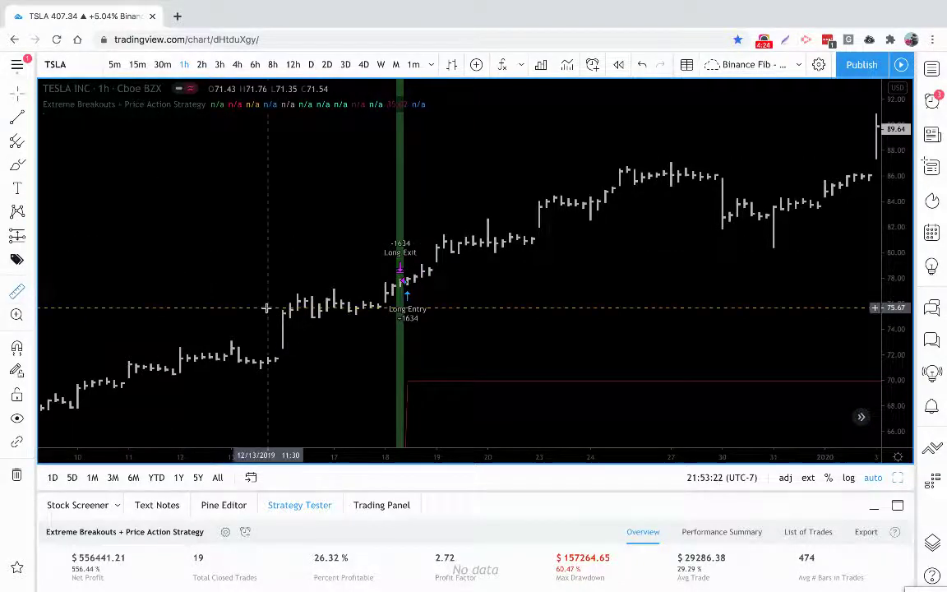
pyautogui.click(358, 282)
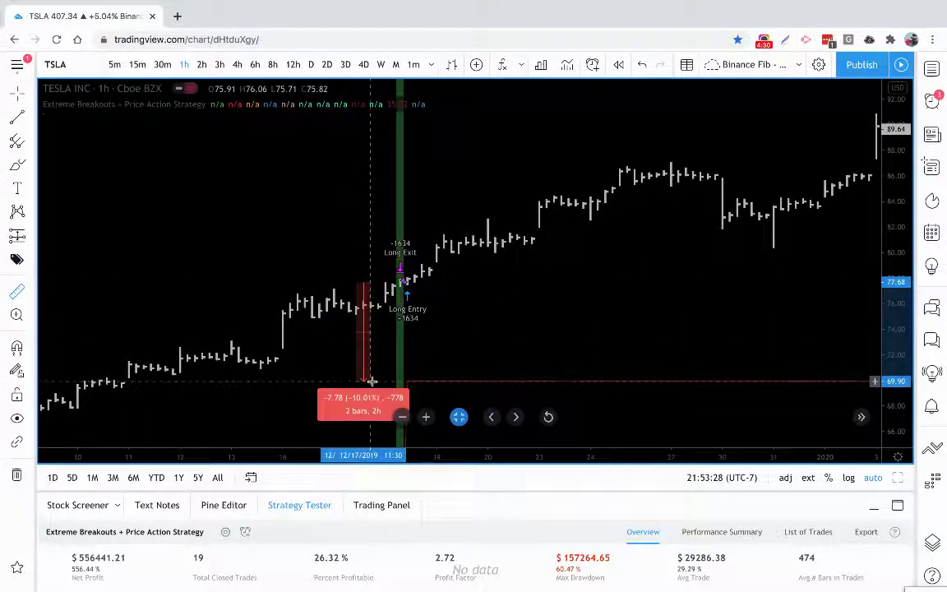
pyautogui.click(419, 353)
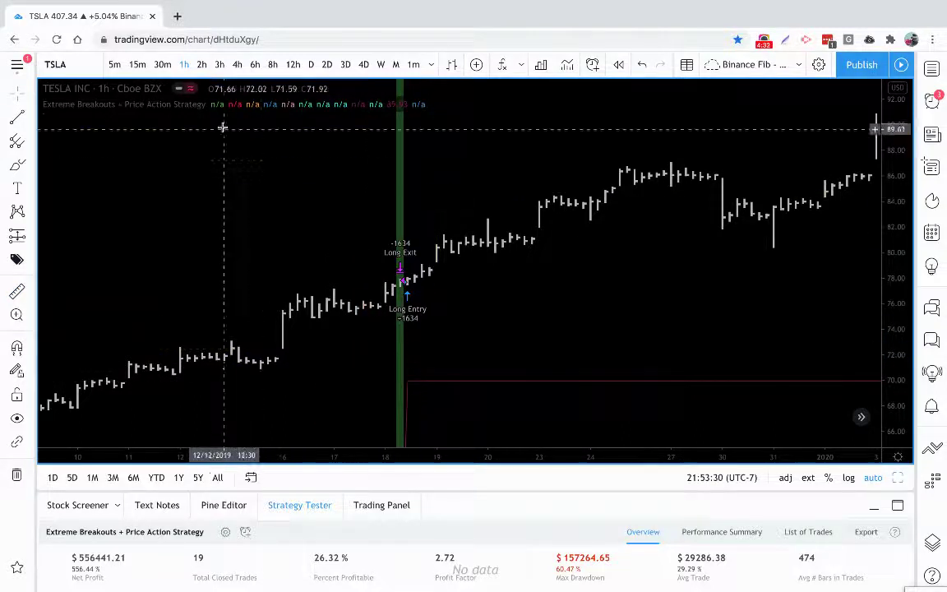
pyautogui.click(236, 104)
# Step: Drag the settings aside and try Initial Stop Percent values 2 and 2.25
pyautogui.scroll(-5, 489, 317)
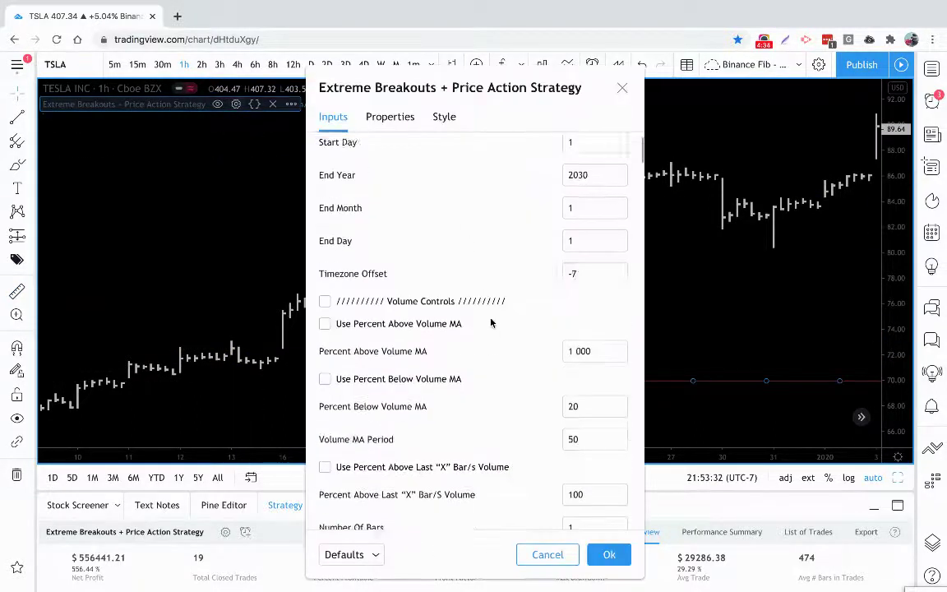
pyautogui.scroll(-15, 491, 322)
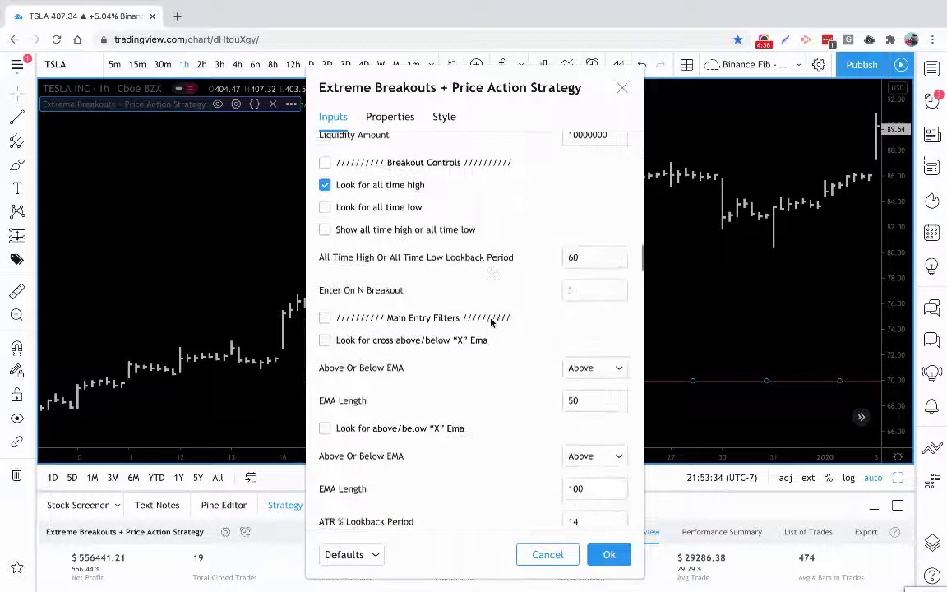
pyautogui.moveTo(376, 70); pyautogui.dragTo(625, 57)
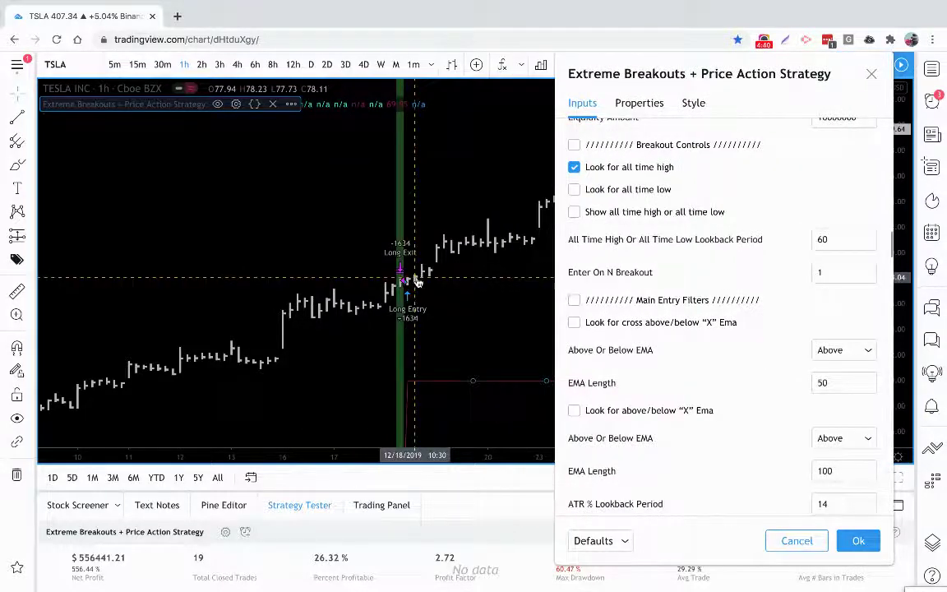
pyautogui.scroll(-5, 717, 311)
pyautogui.scroll(-10, 717, 311)
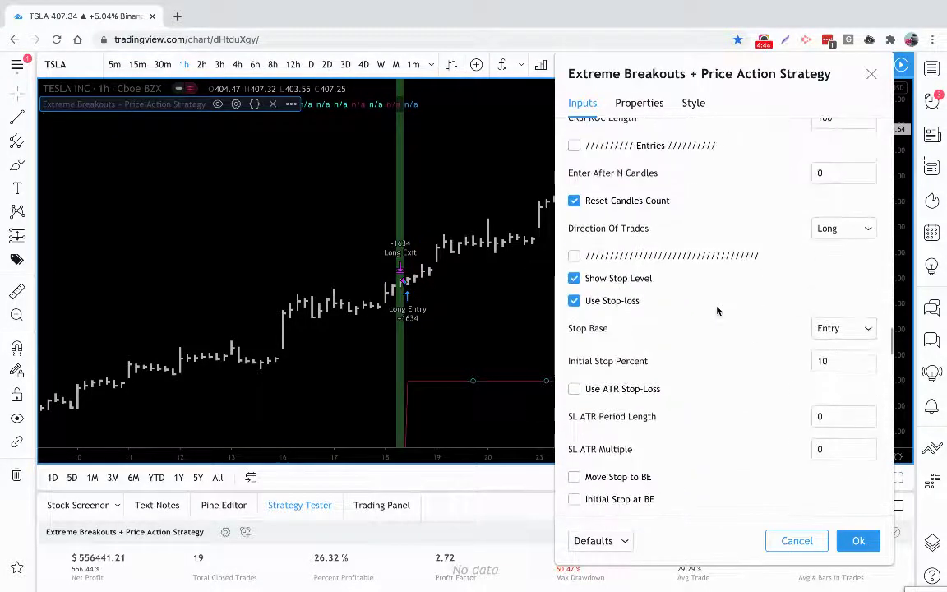
pyautogui.click(819, 358)
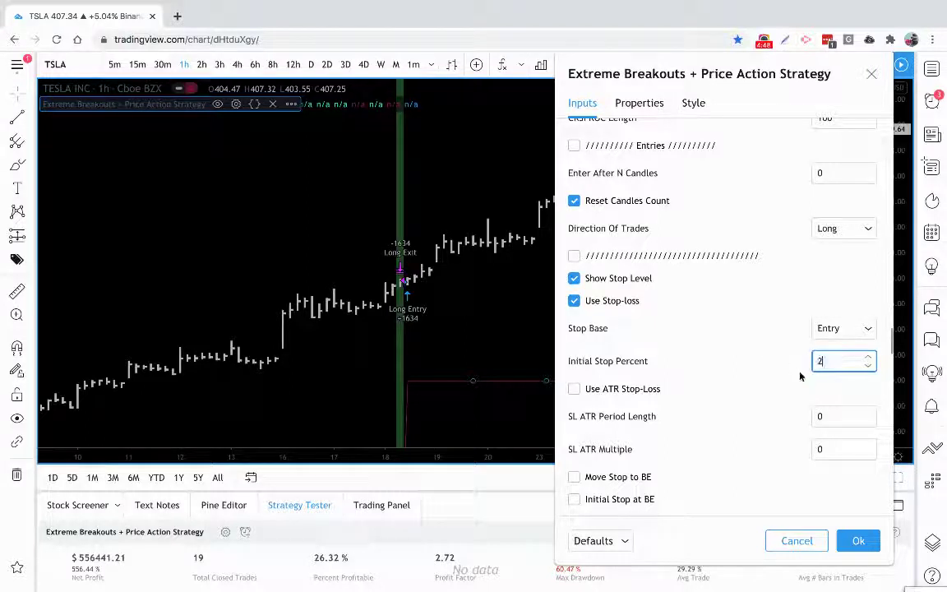
pyautogui.click(834, 362)
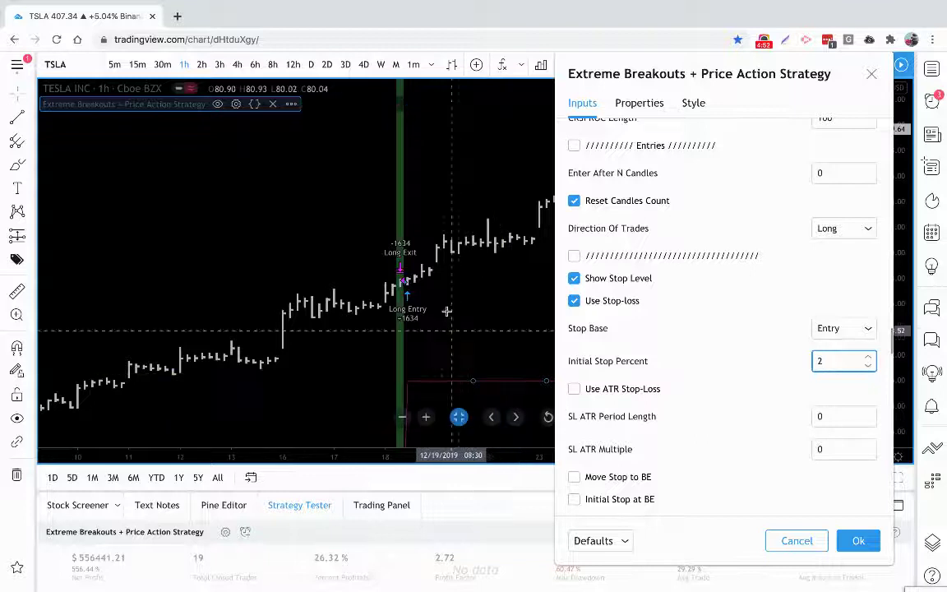
pyautogui.click(756, 319)
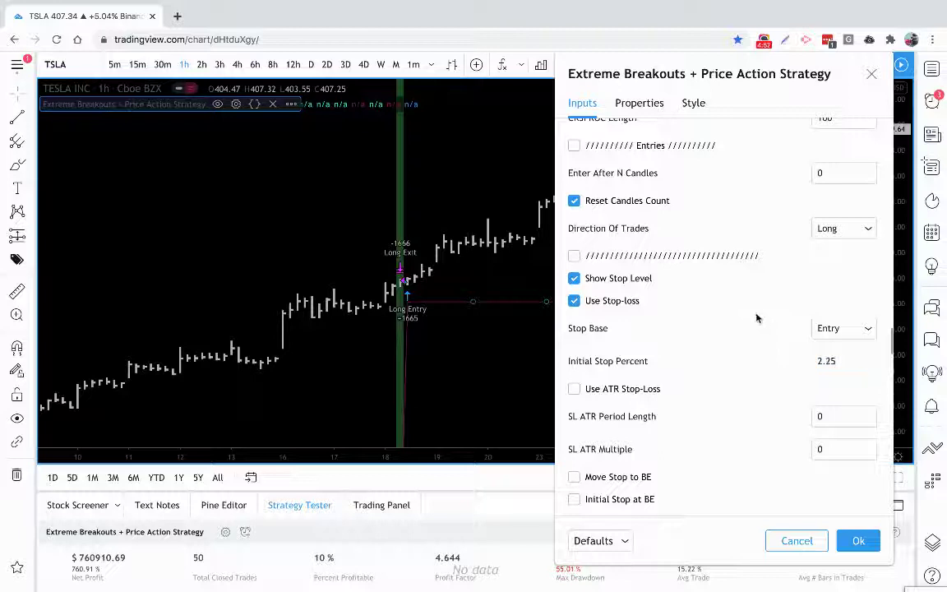
# Step: Reset Initial Stop Percent to 10, set Stop Base to Previous High/Low, and close settings
pyautogui.click(820, 328)
pyautogui.click(802, 338)
pyautogui.doubleClick(841, 360)
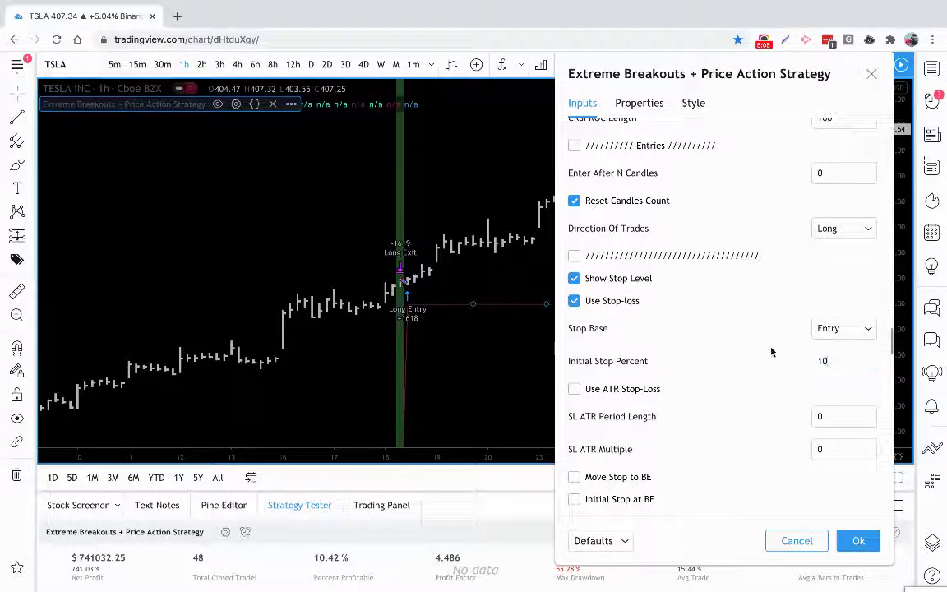
pyautogui.click(836, 330)
pyautogui.click(834, 377)
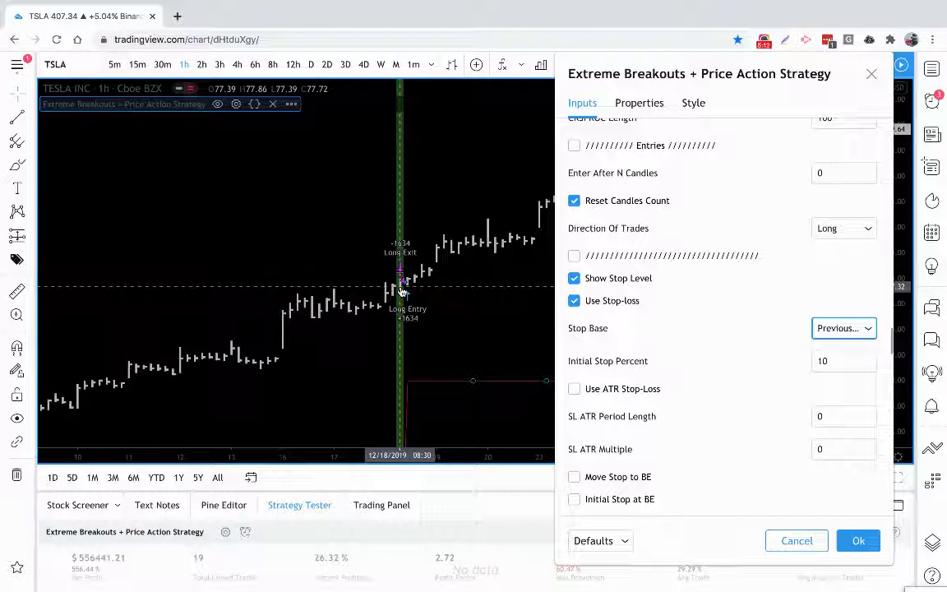
pyautogui.press('Escape')
pyautogui.click(15, 292)
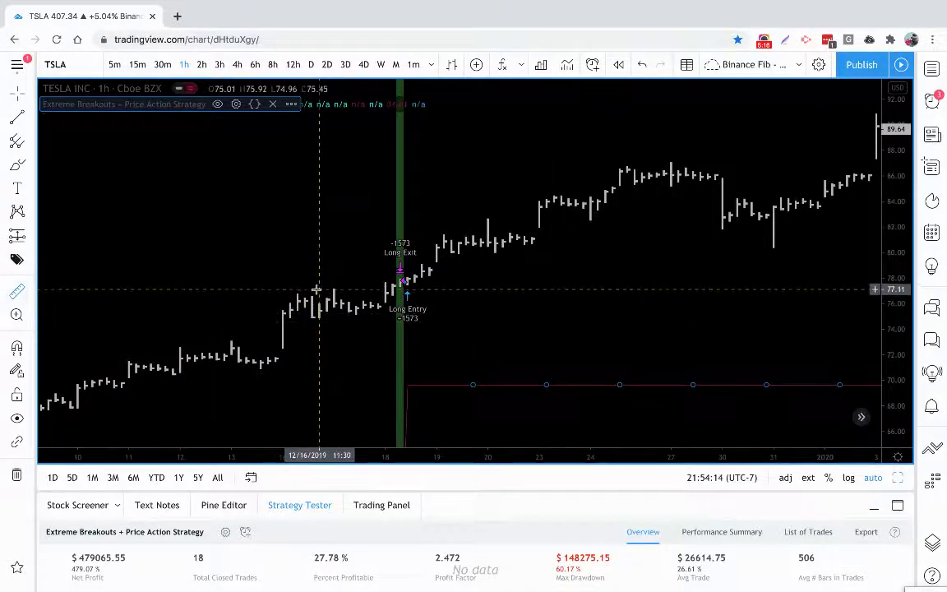
# Step: Measure from a bar before the entry to the stop line, then clear the measurement
pyautogui.click(316, 290)
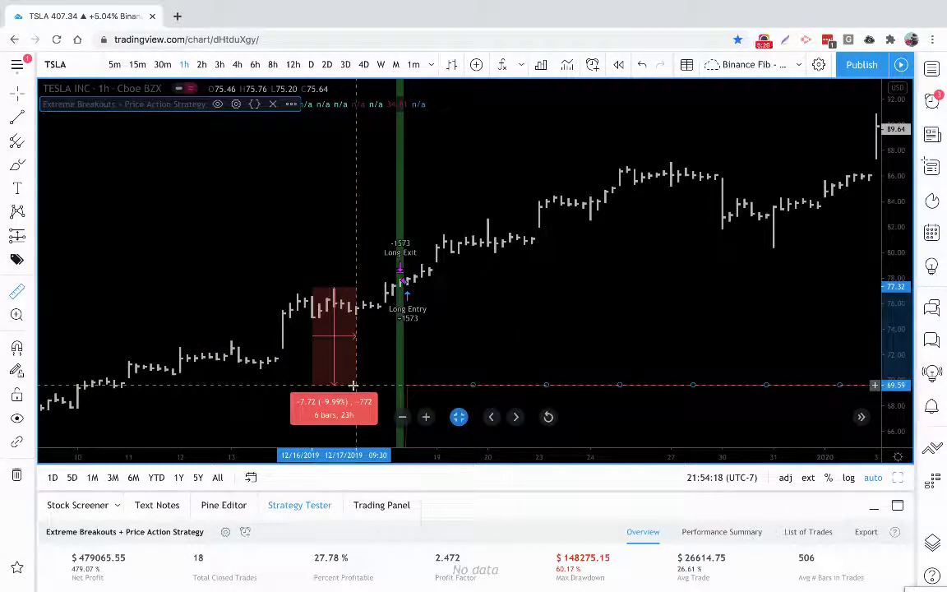
pyautogui.click(507, 327)
pyautogui.click(508, 328)
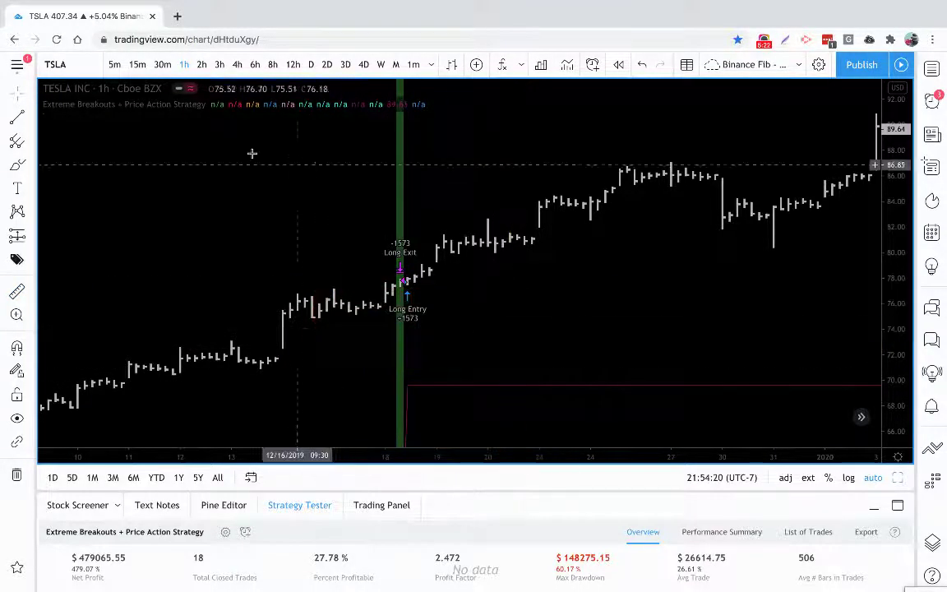
# Step: In the strategy inputs, replace the percentage stop-loss with the ATR-based stop-loss
pyautogui.doubleClick(209, 104)
pyautogui.scroll(-15, 508, 349)
pyautogui.scroll(-20, 508, 348)
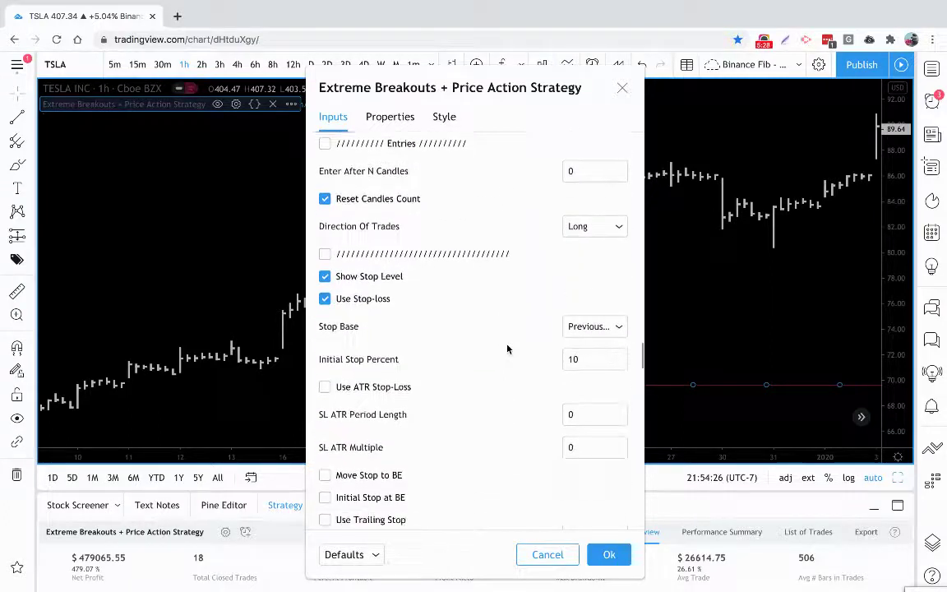
pyautogui.scroll(-2, 507, 349)
pyautogui.moveTo(359, 93); pyautogui.dragTo(639, 96)
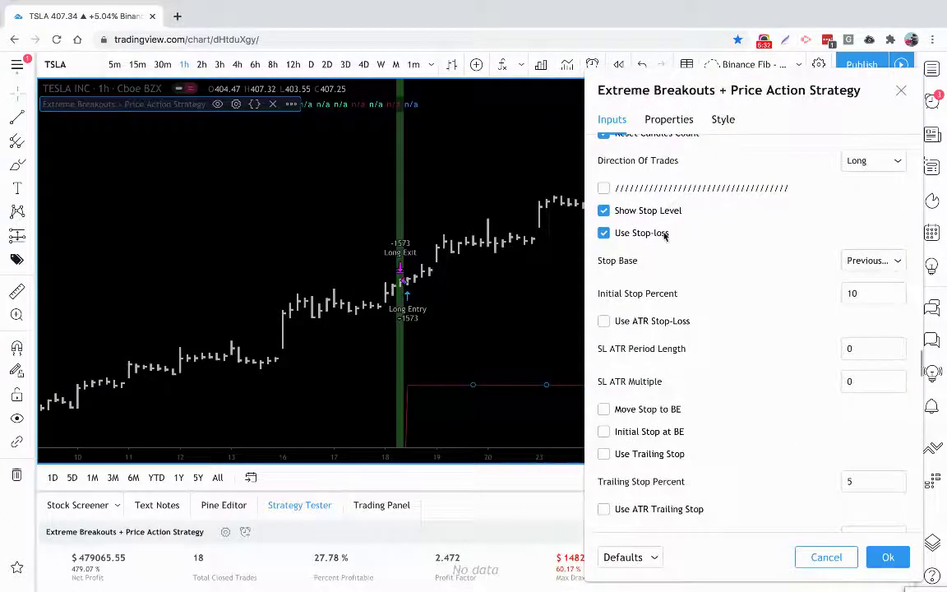
pyautogui.click(604, 233)
pyautogui.click(605, 323)
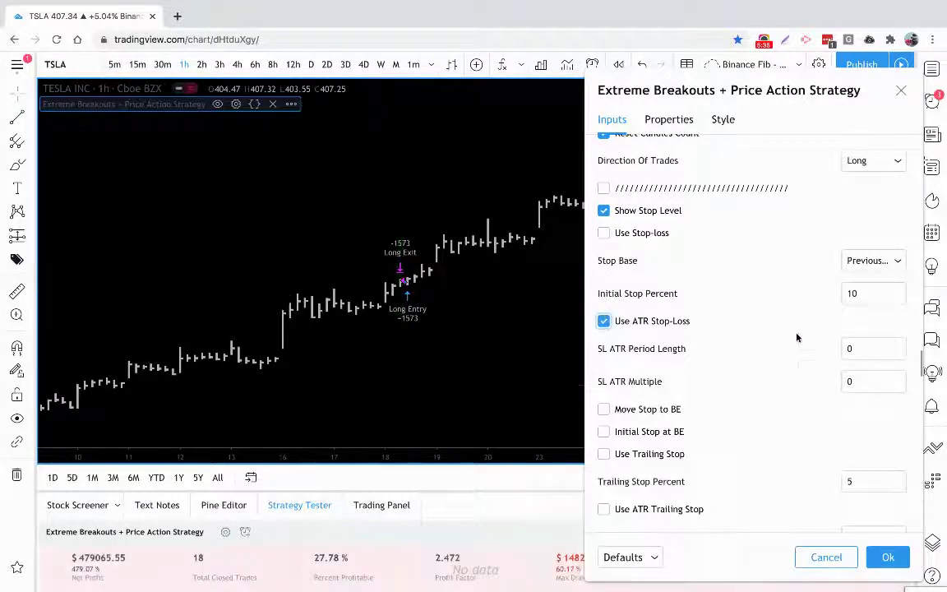
# Step: Set the SL ATR Multiple to 3, then refine it to 3.25
pyautogui.click(853, 348)
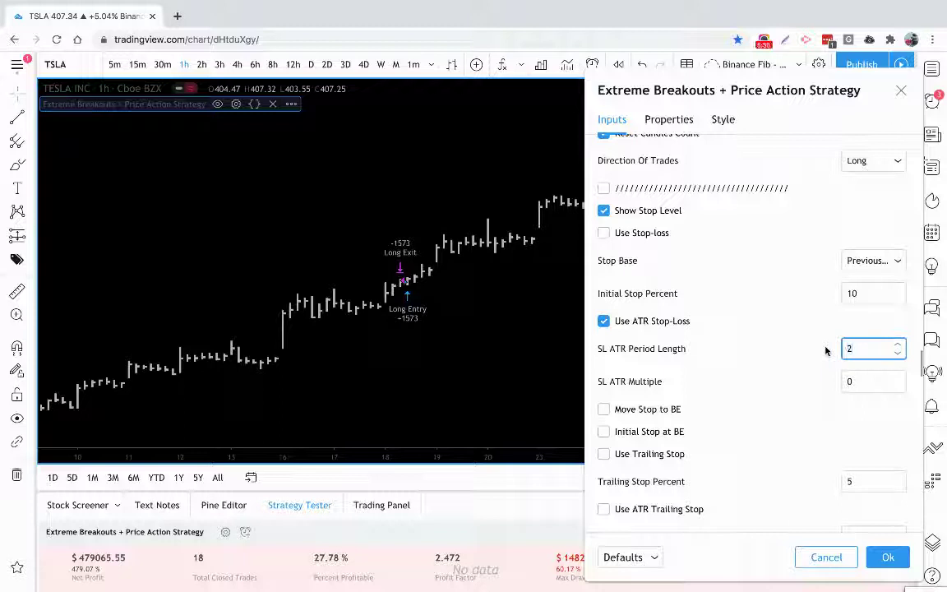
pyautogui.click(855, 383)
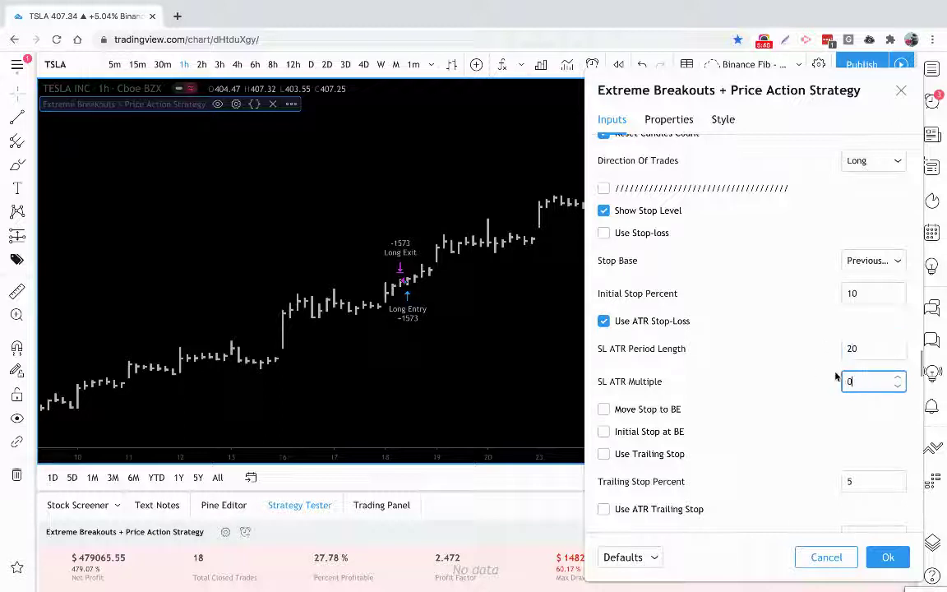
pyautogui.press('BackSpace')
pyautogui.write('3')
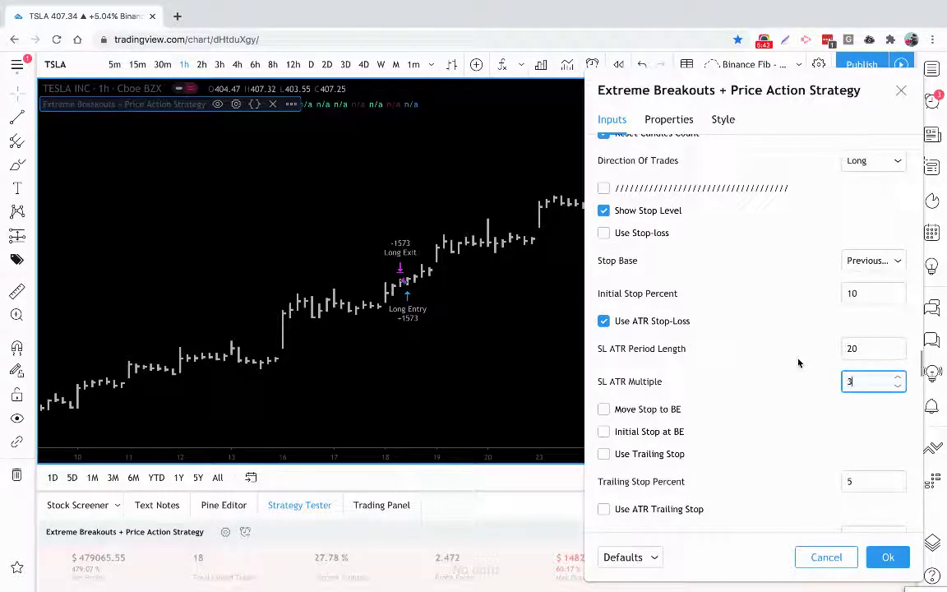
pyautogui.click(778, 367)
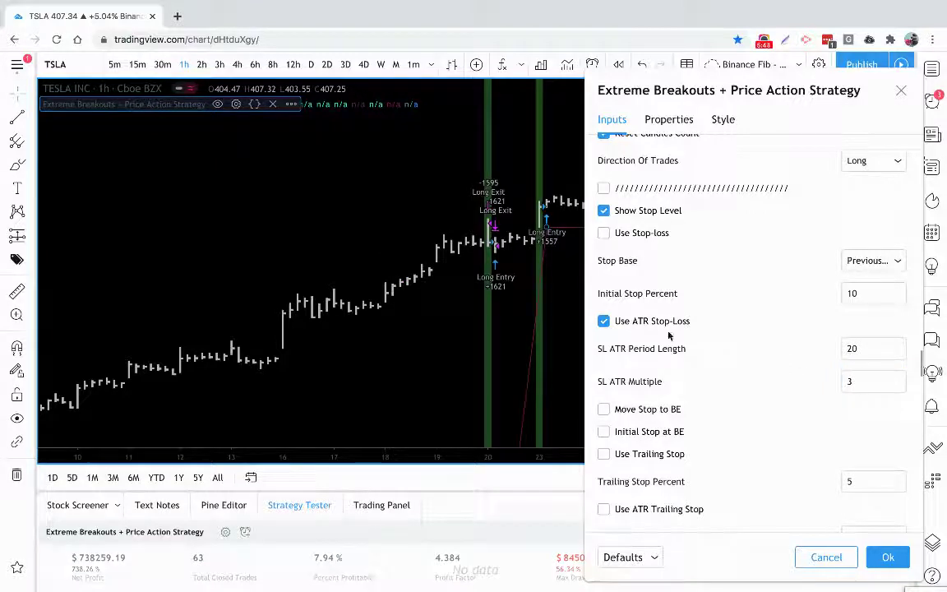
pyautogui.hscroll(5, 507, 324)
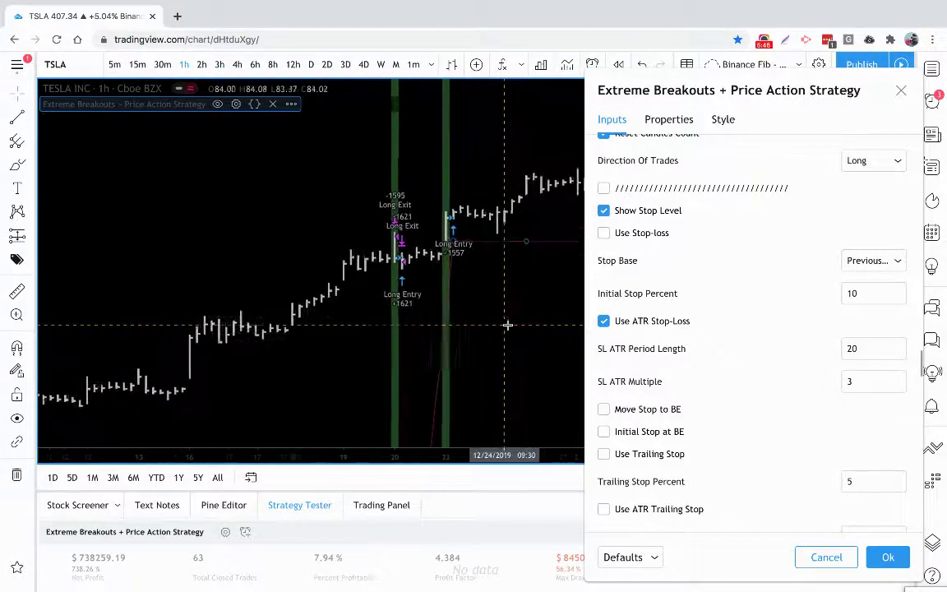
pyautogui.hscroll(1, 507, 324)
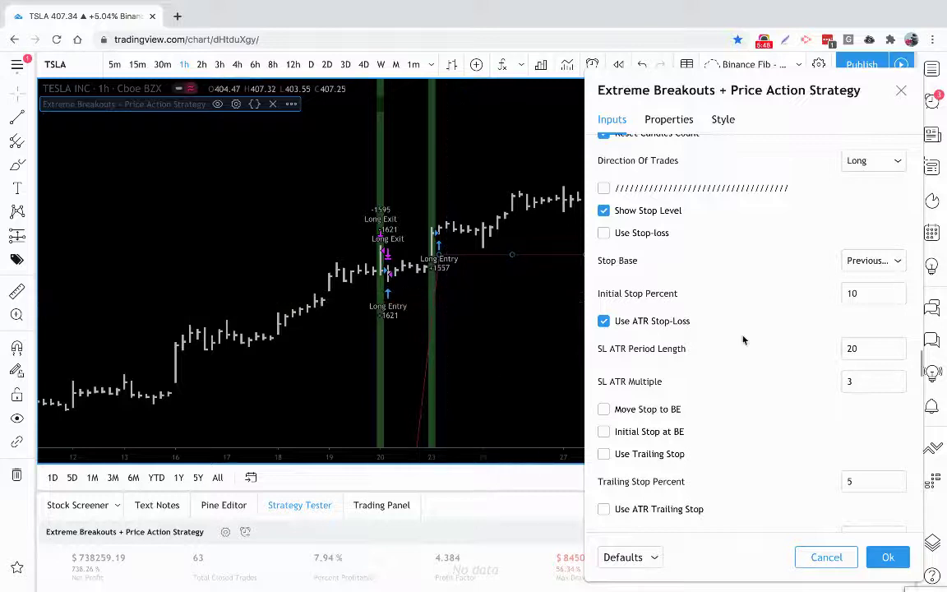
pyautogui.scroll(1, 741, 338)
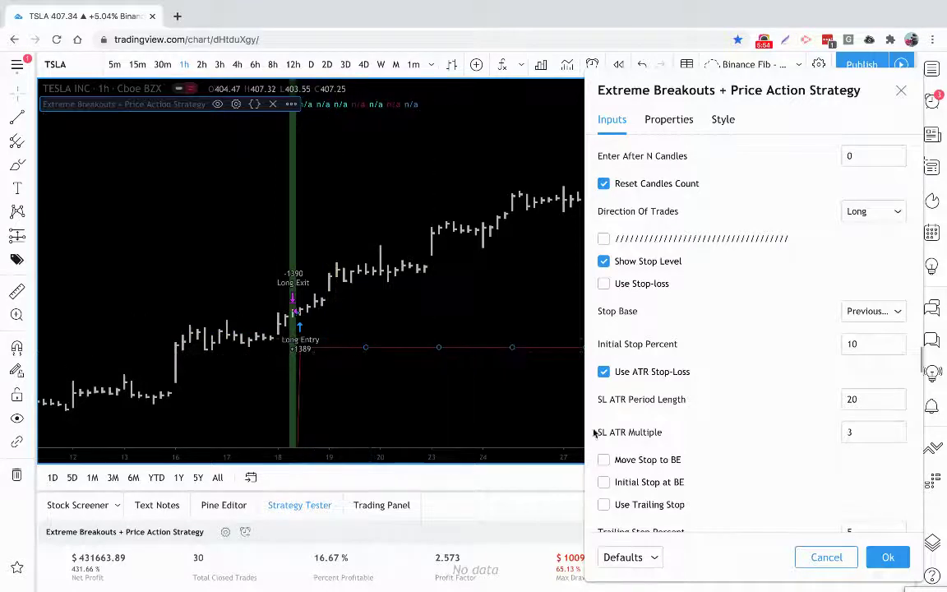
pyautogui.click(865, 430)
pyautogui.write('.25')
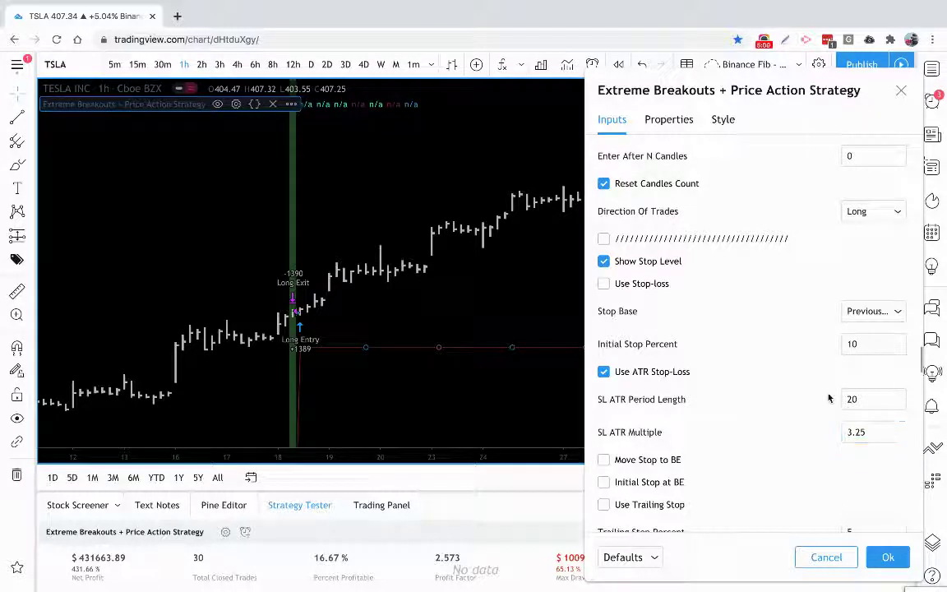
pyautogui.click(705, 375)
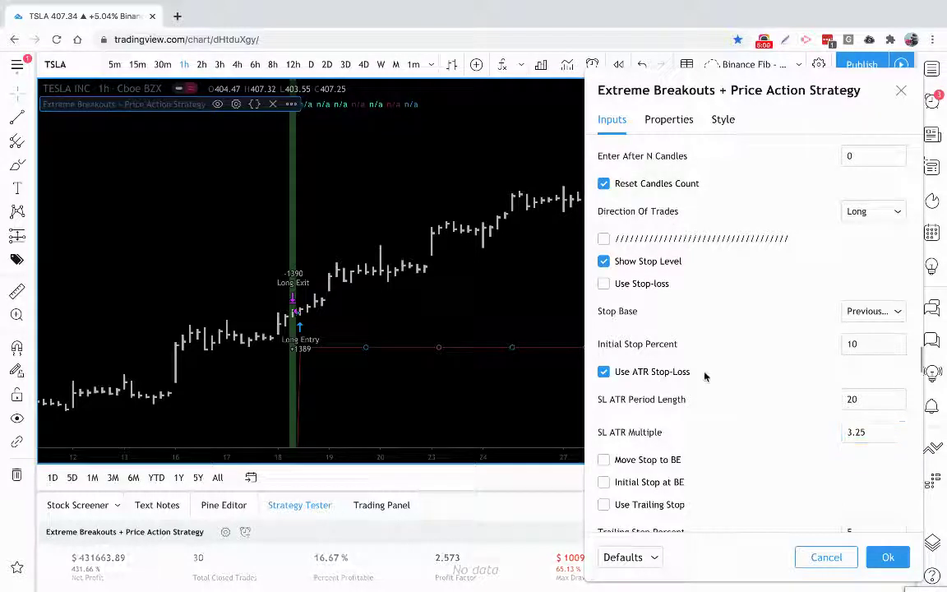
# Step: Tick the Move Stop to BE checkbox
pyautogui.scroll(-2, 678, 358)
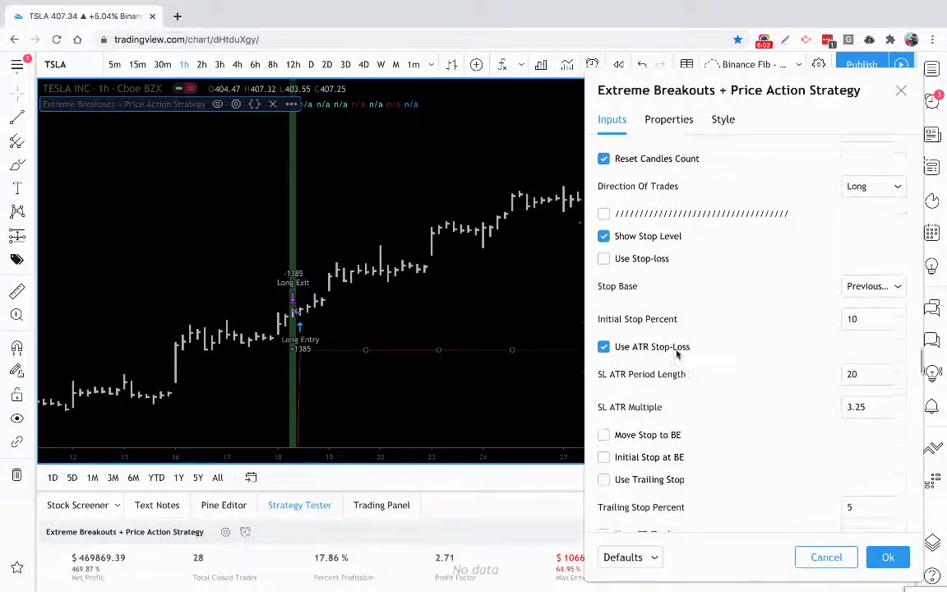
pyautogui.scroll(-1, 676, 354)
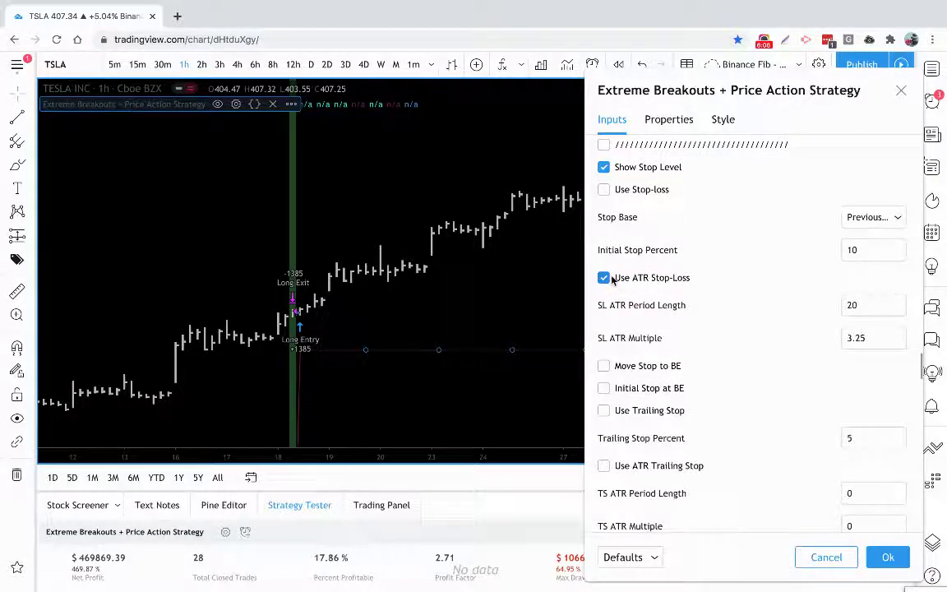
pyautogui.click(604, 367)
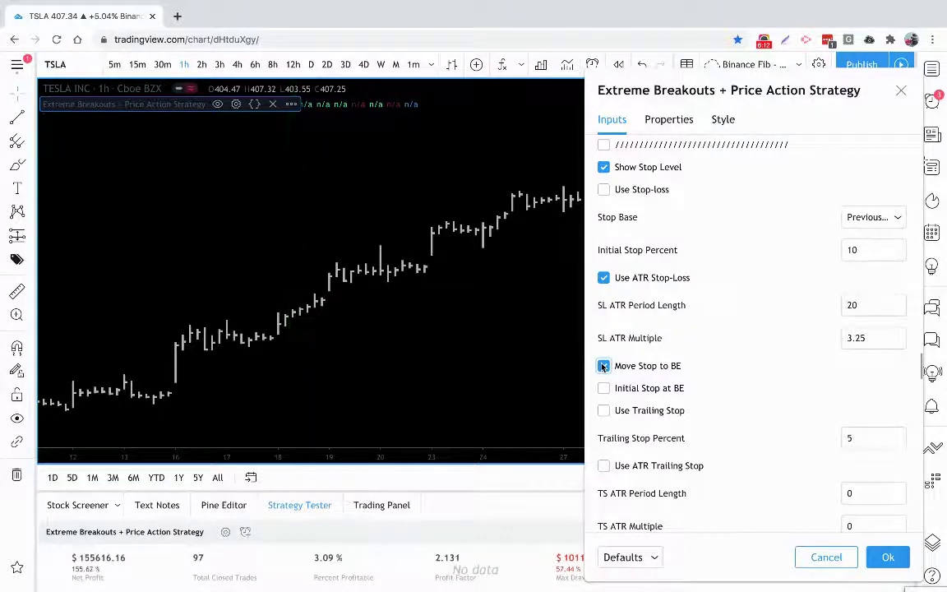
# Step: Zoom the TSLA chart out, then back in closely to review the long entry and exit markers
pyautogui.hscroll(-10, 366, 370)
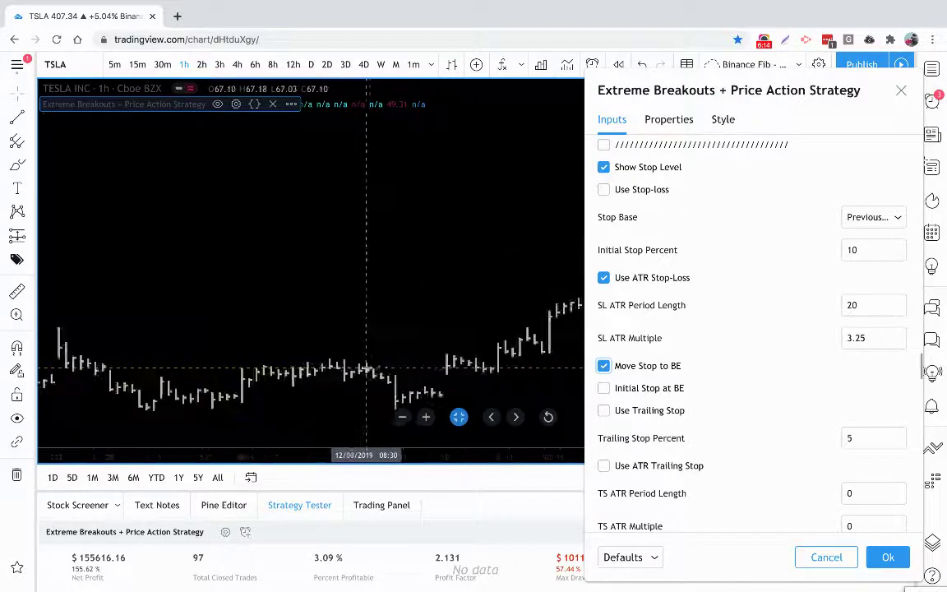
pyautogui.click(402, 417)
pyautogui.click(402, 418)
pyautogui.click(402, 418)
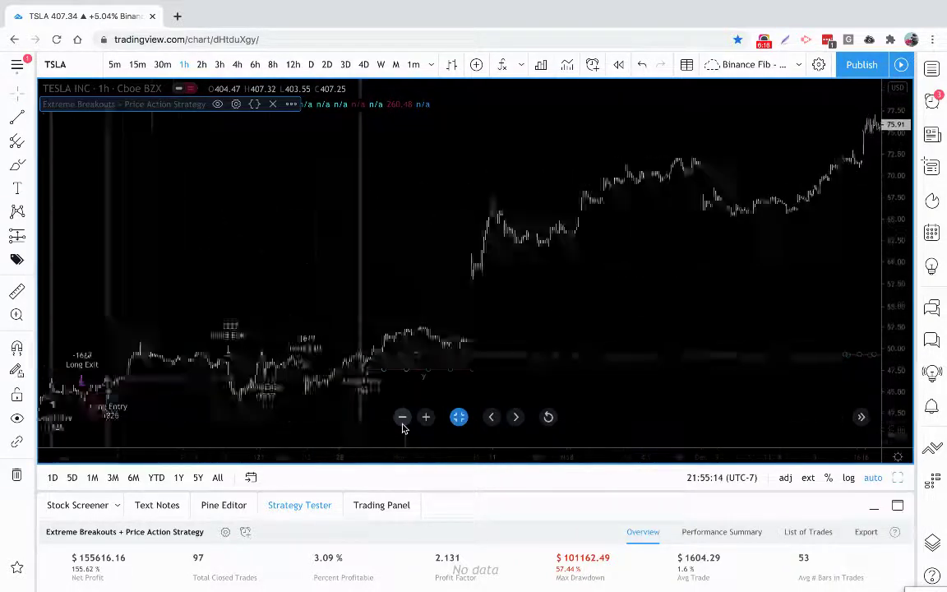
pyautogui.click(422, 418)
pyautogui.click(423, 417)
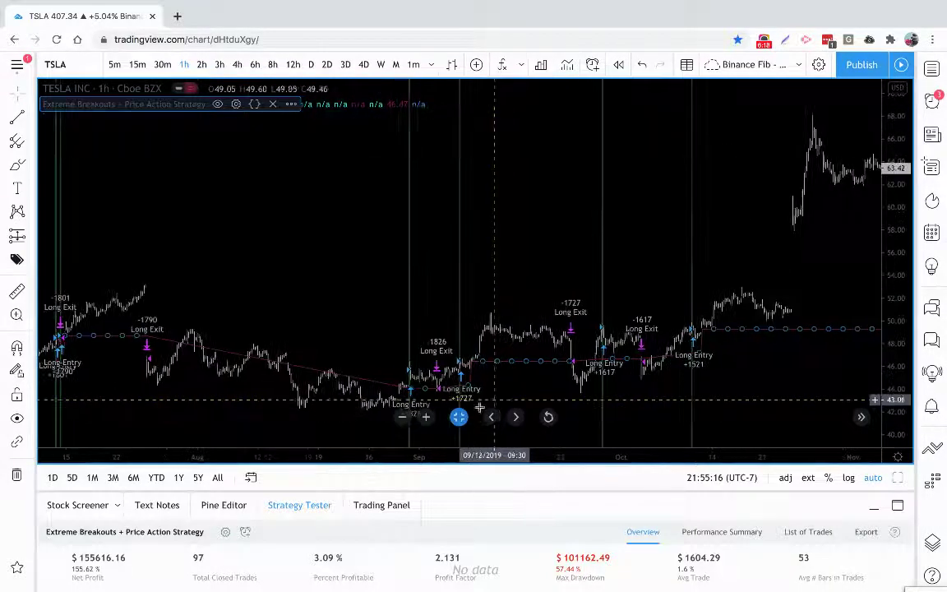
pyautogui.click(424, 417)
pyautogui.click(425, 417)
pyautogui.click(426, 419)
pyautogui.click(426, 420)
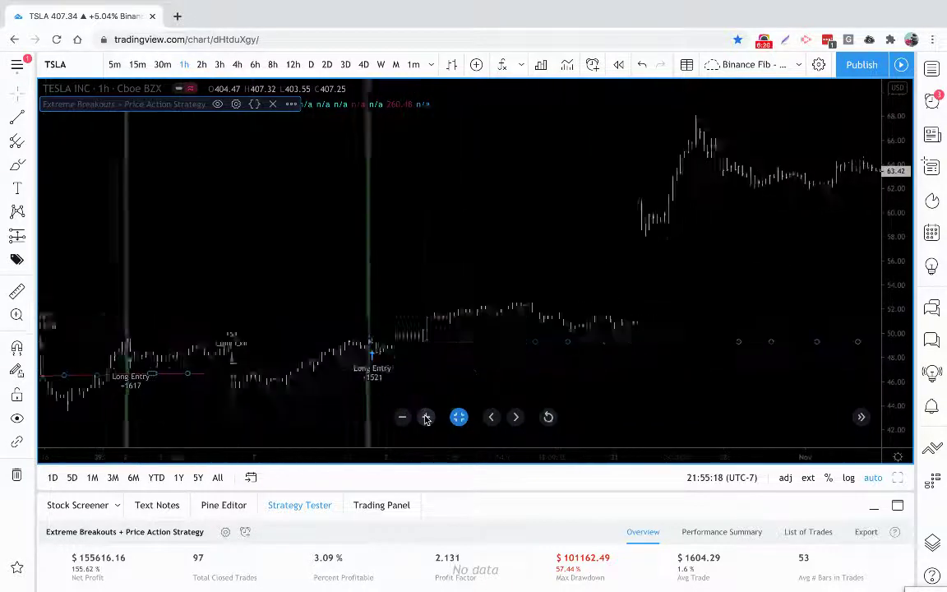
pyautogui.hscroll(-5, 419, 394)
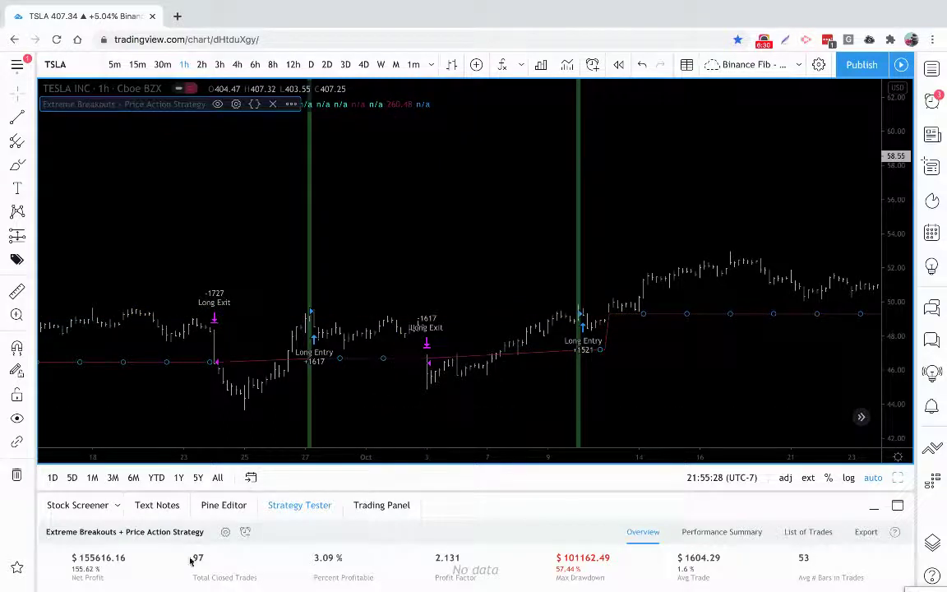
# Step: Reopen the strategy settings beside the chart and scroll down to the stop options
pyautogui.click(225, 532)
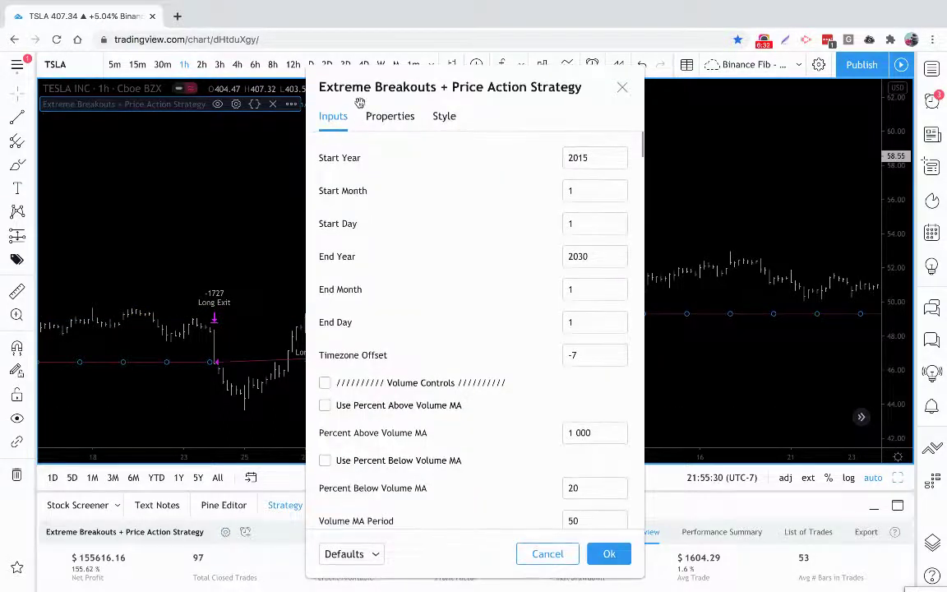
pyautogui.moveTo(366, 90); pyautogui.dragTo(657, 55)
pyautogui.scroll(-10, 734, 352)
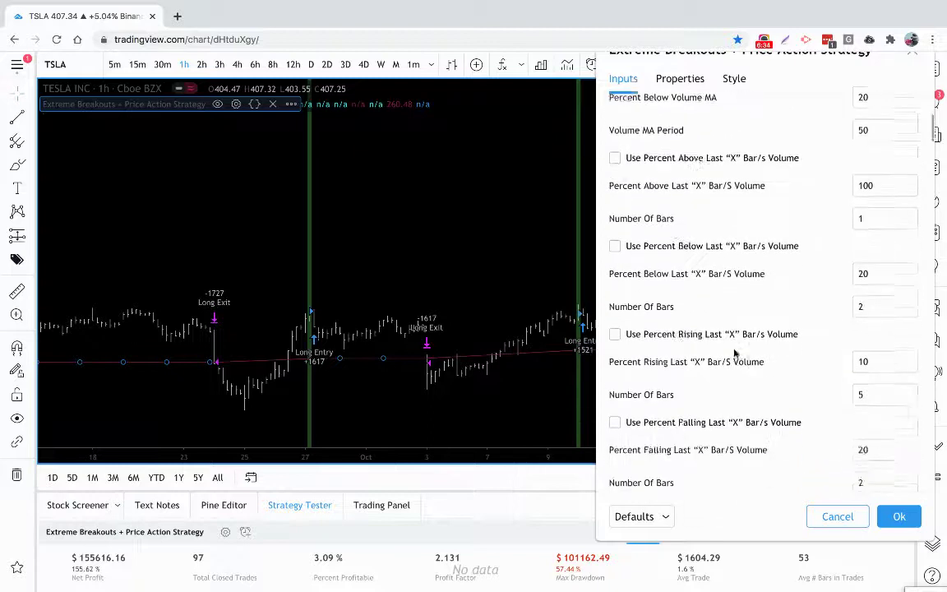
pyautogui.scroll(-15, 734, 352)
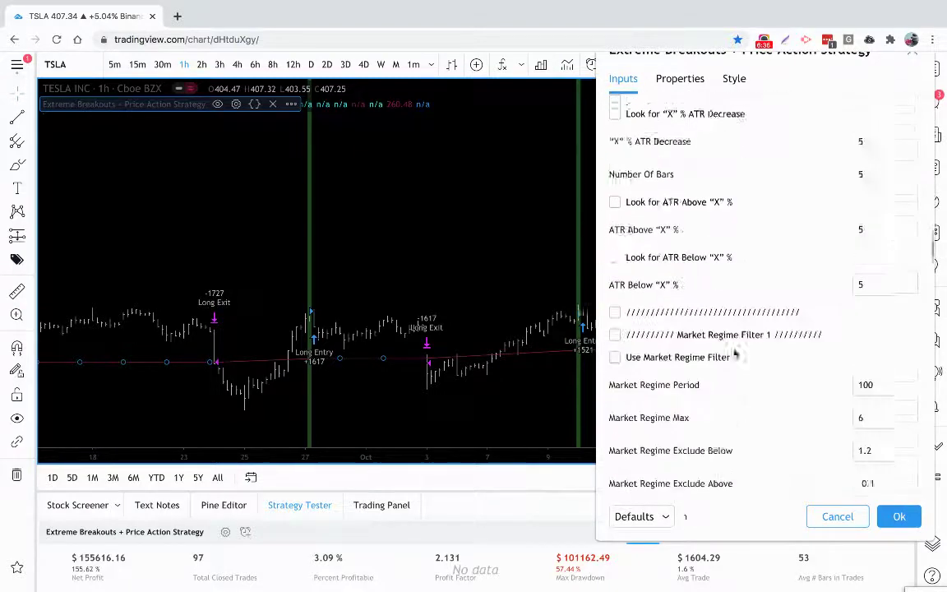
pyautogui.scroll(-10, 734, 352)
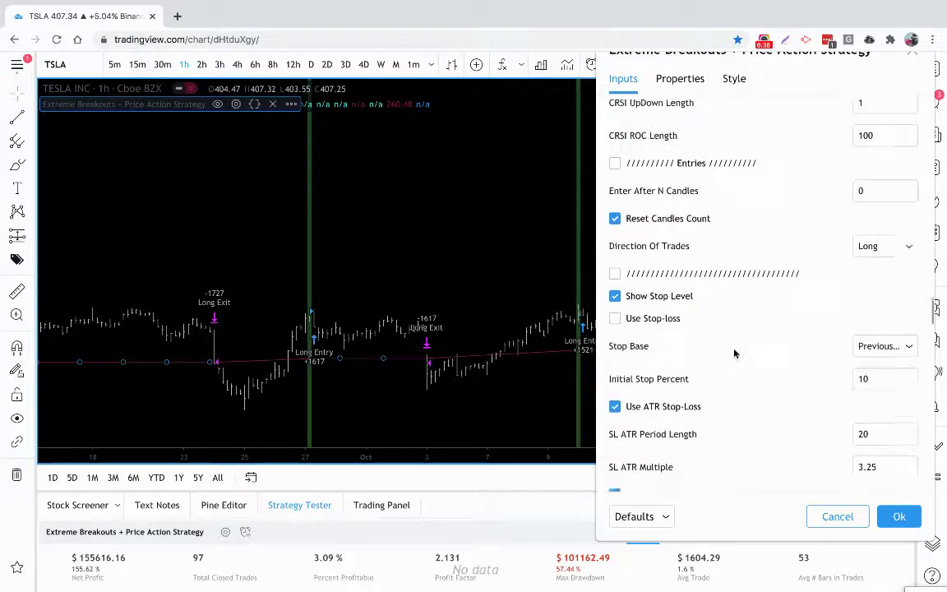
pyautogui.scroll(-3, 672, 372)
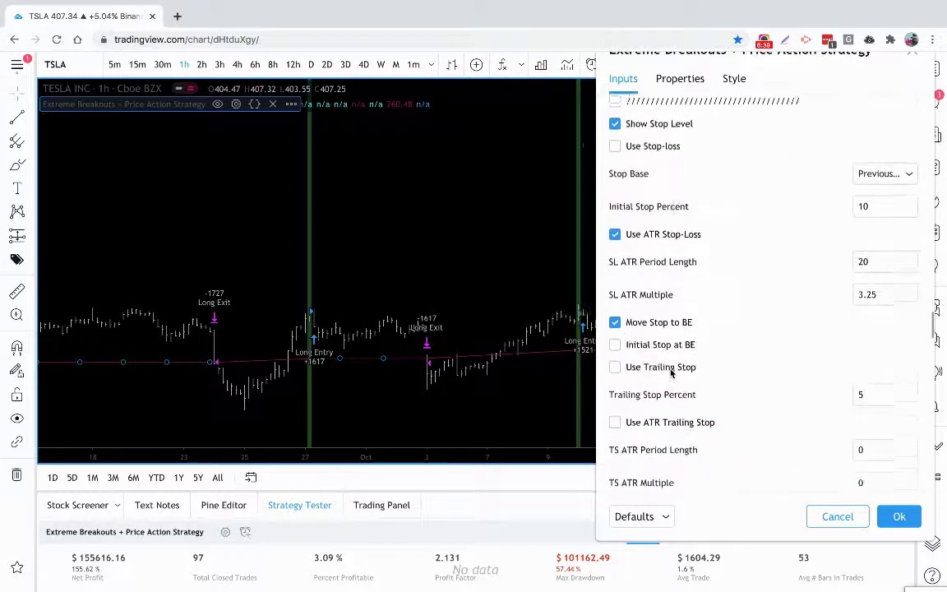
# Step: Try Initial Stop at BE, then turn it back off
pyautogui.click(614, 342)
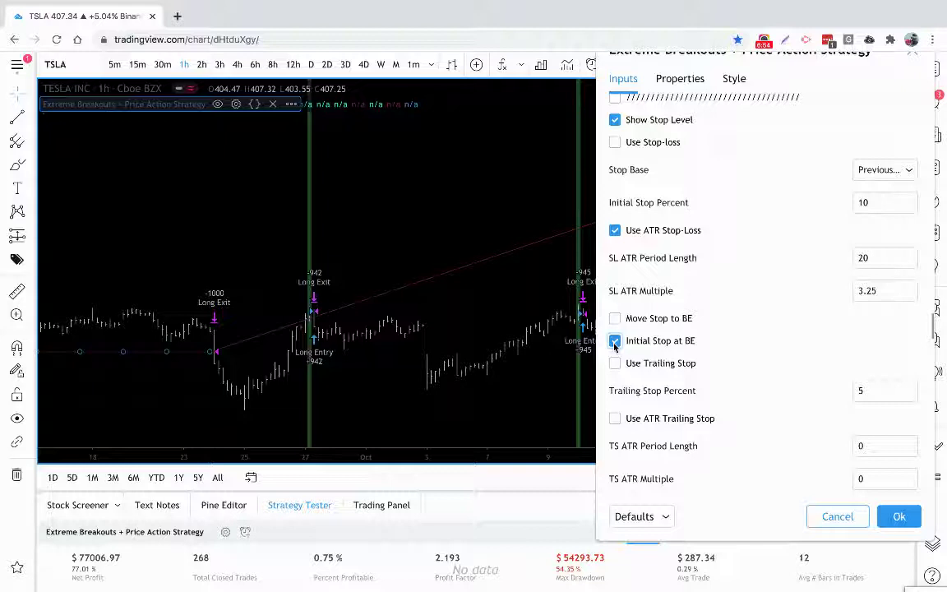
pyautogui.click(615, 342)
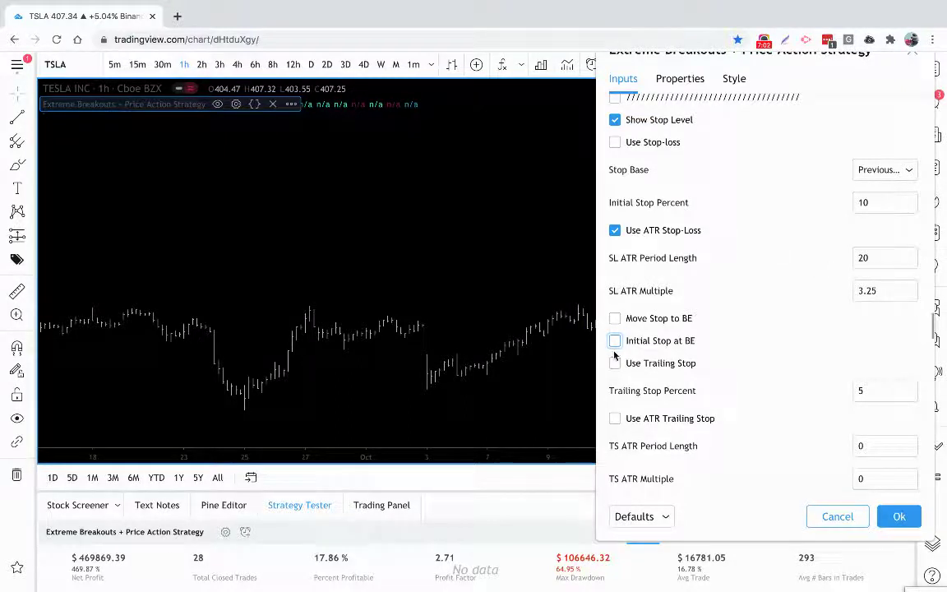
pyautogui.scroll(-2, 615, 355)
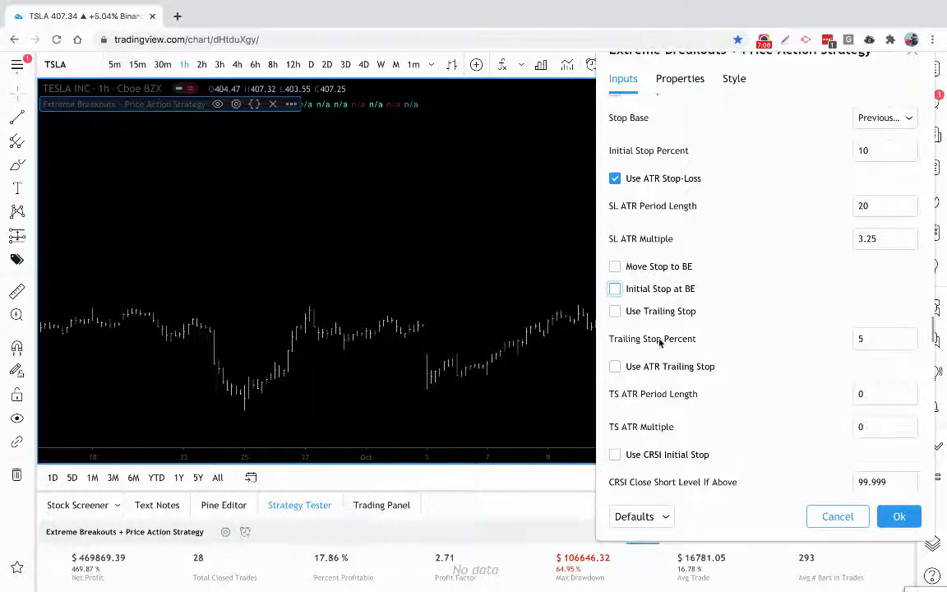
# Step: Enable Use Trailing Stop, set Trailing Stop Percent to 5.57, then untick Use Trailing Stop
pyautogui.click(615, 311)
pyautogui.hscroll(10, 521, 322)
pyautogui.hscroll(-10, 521, 322)
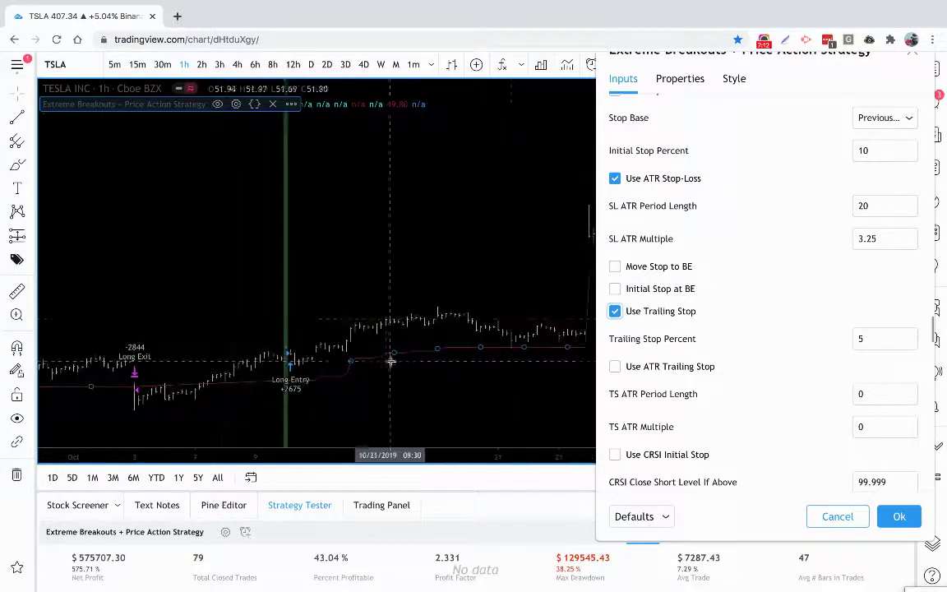
pyautogui.scroll(1, 784, 238)
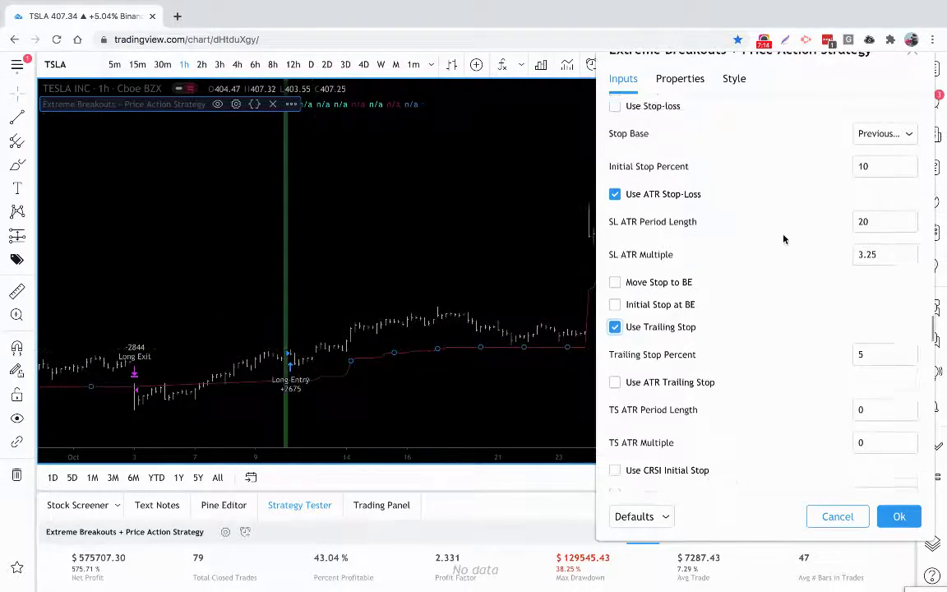
pyautogui.scroll(1, 784, 238)
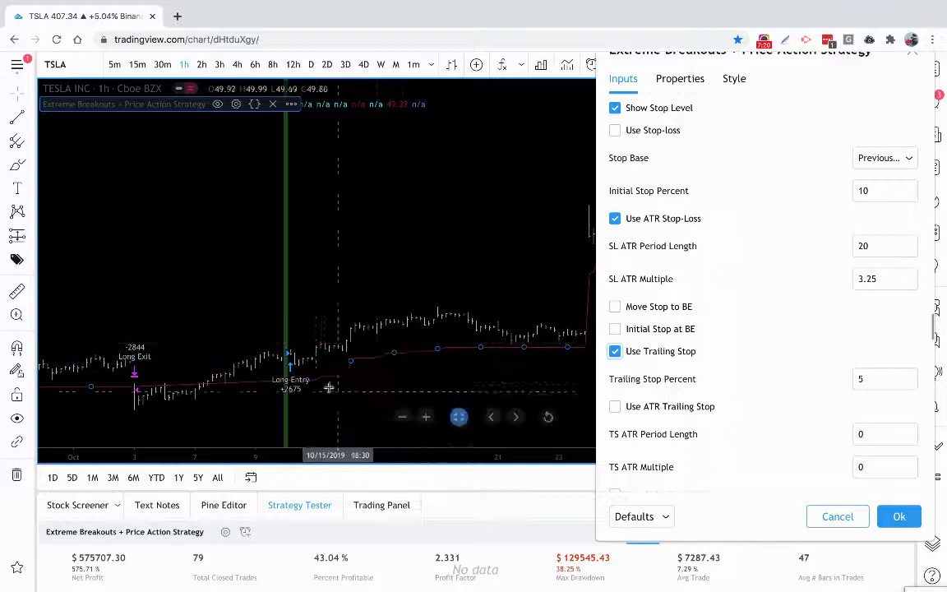
pyautogui.hscroll(5, 399, 361)
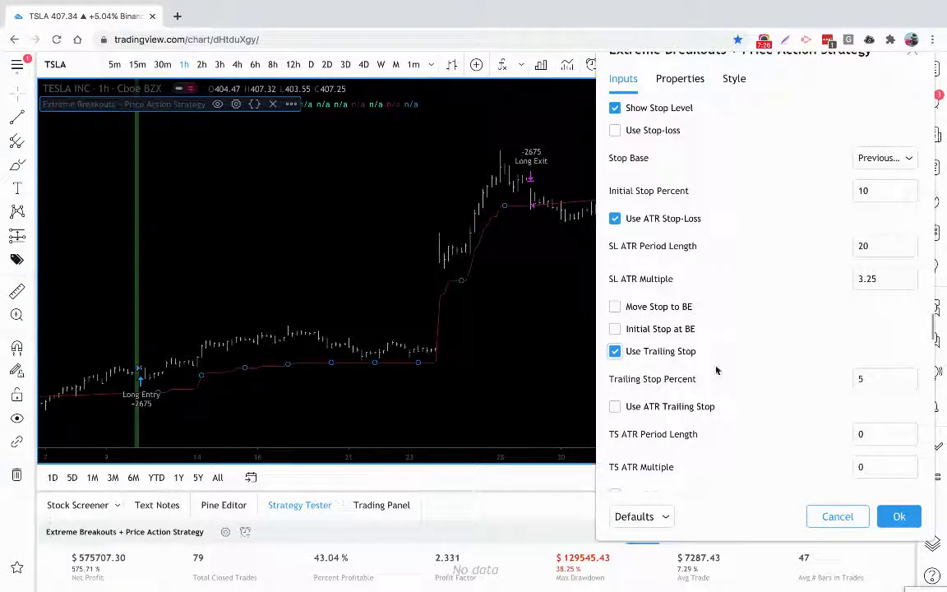
pyautogui.click(863, 377)
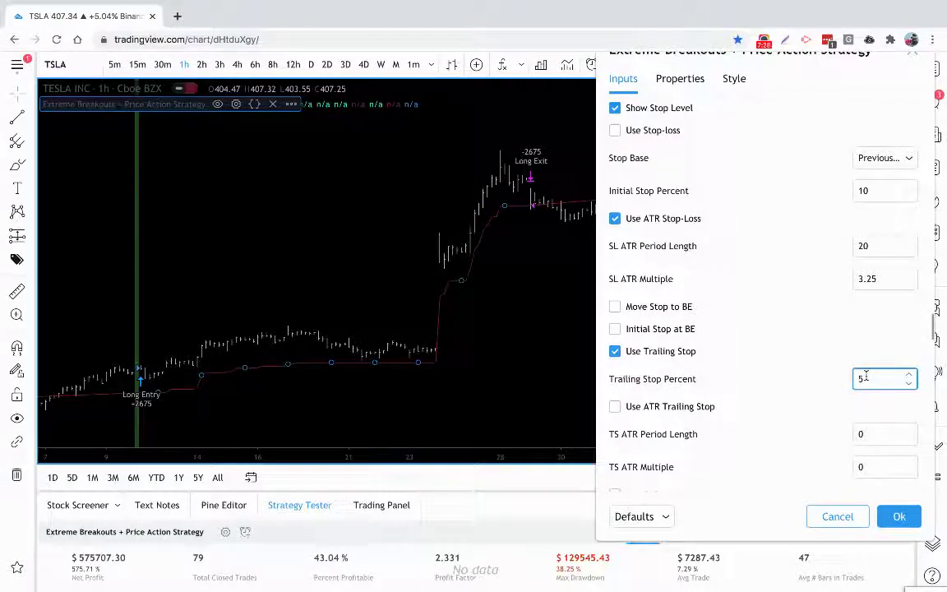
pyautogui.write('.57')
pyautogui.click(832, 365)
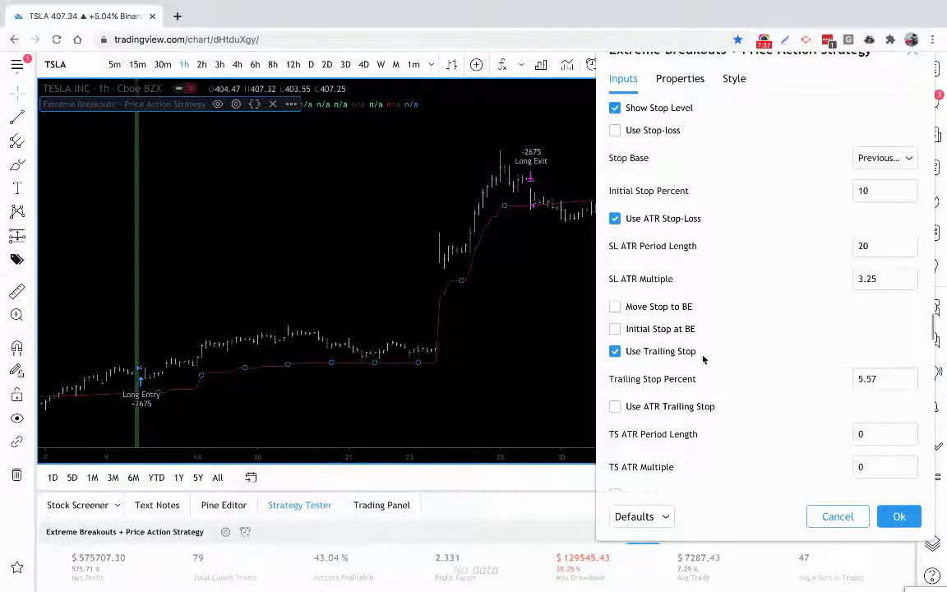
pyautogui.click(631, 352)
pyautogui.scroll(-2, 649, 366)
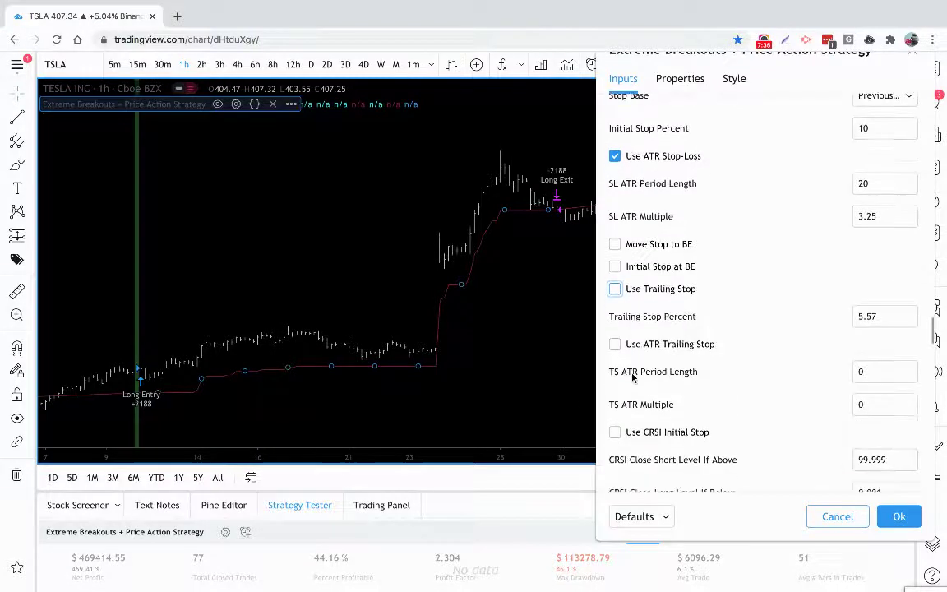
pyautogui.click(615, 344)
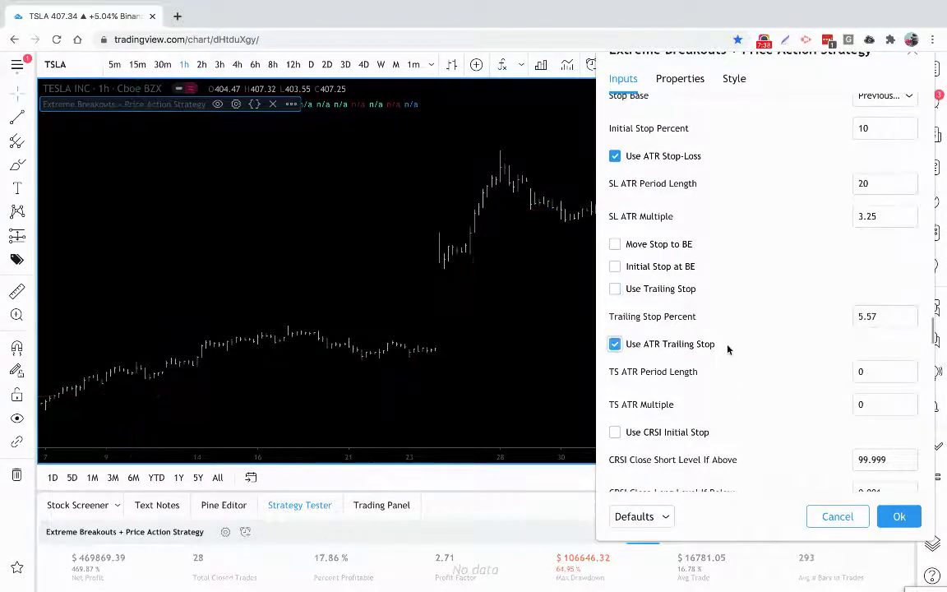
pyautogui.scroll(-1, 727, 349)
pyautogui.scroll(-1, 727, 350)
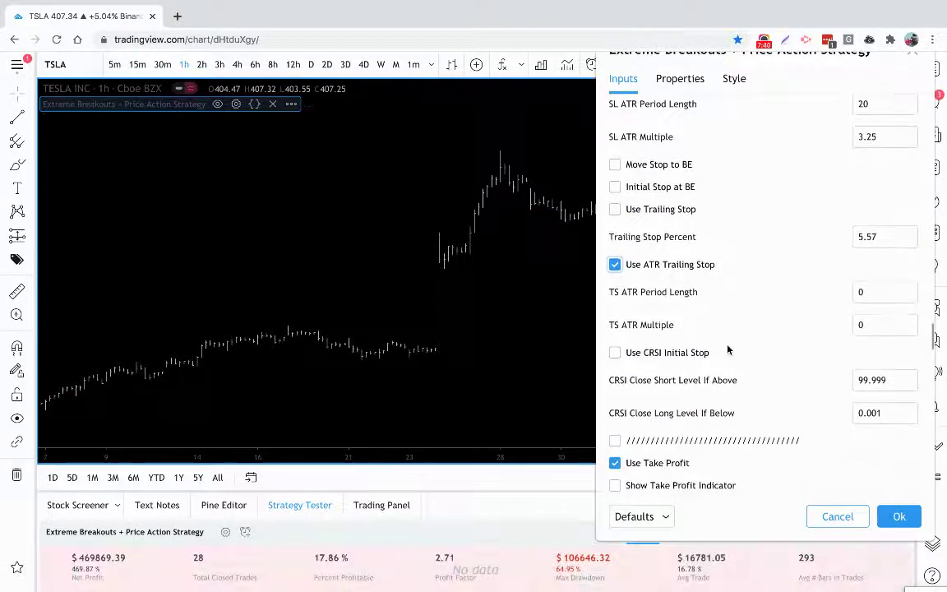
pyautogui.hscroll(-6, 553, 339)
pyautogui.hscroll(3, 553, 339)
pyautogui.click(860, 291)
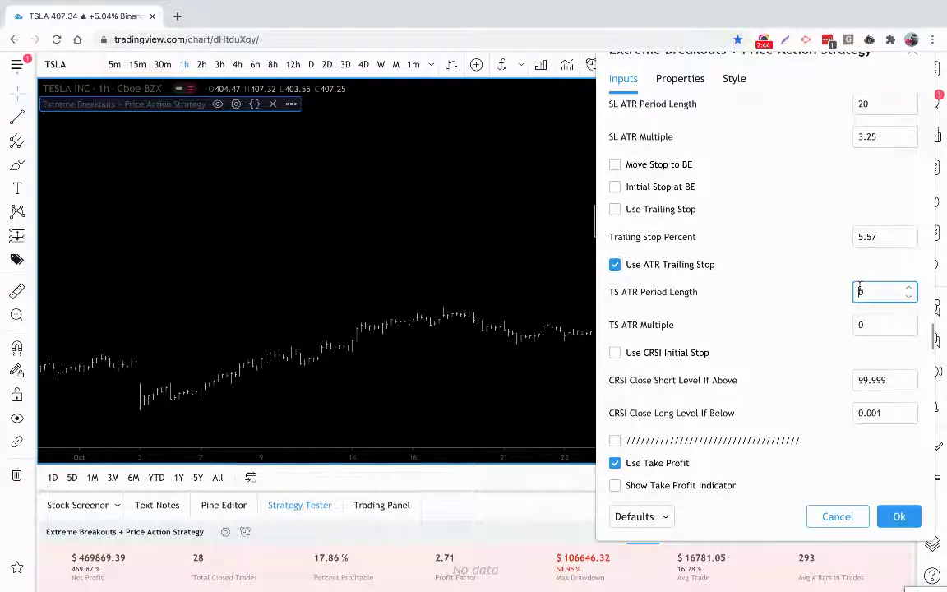
pyautogui.write('2')
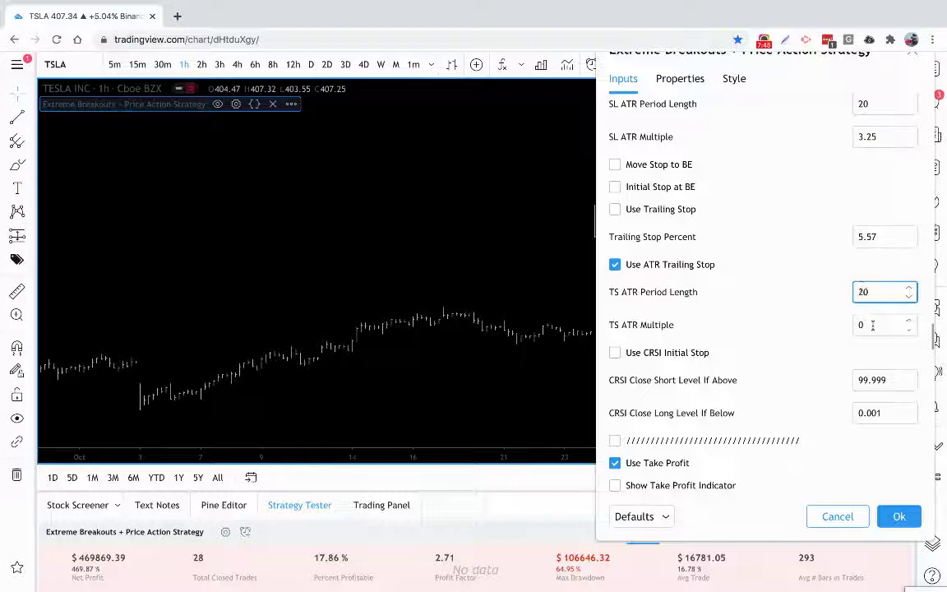
pyautogui.click(872, 326)
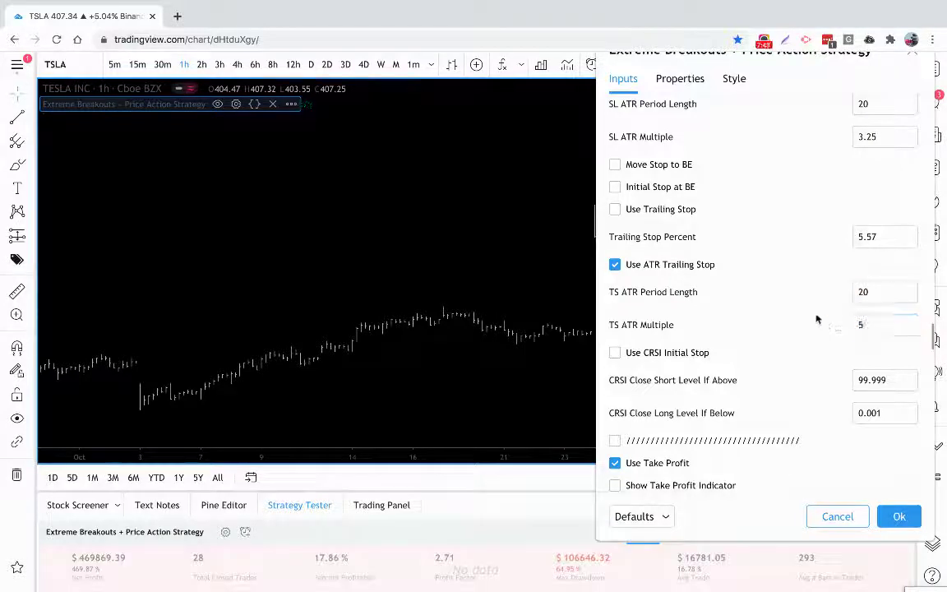
pyautogui.hscroll(-3, 456, 370)
pyautogui.hscroll(-2, 456, 370)
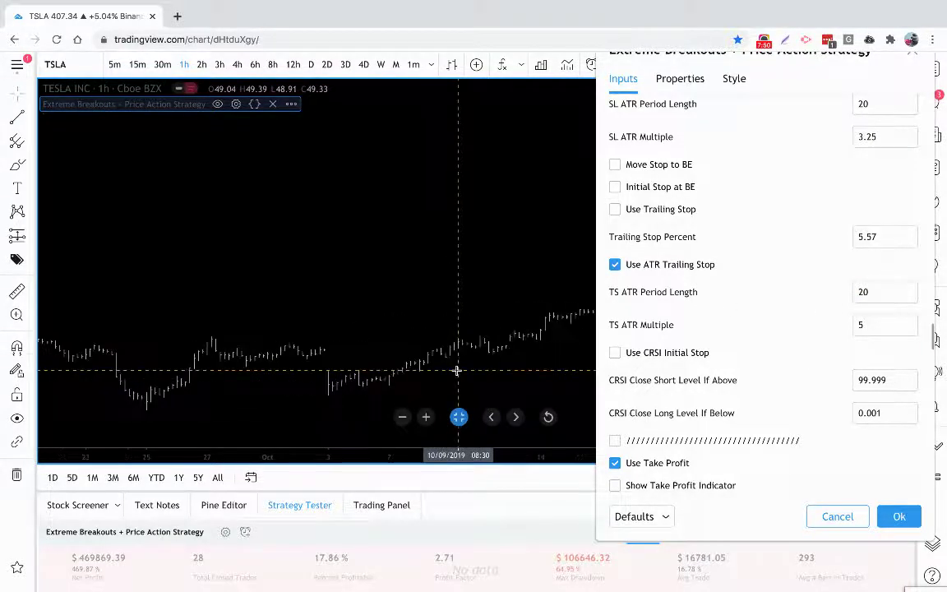
pyautogui.hscroll(3, 456, 371)
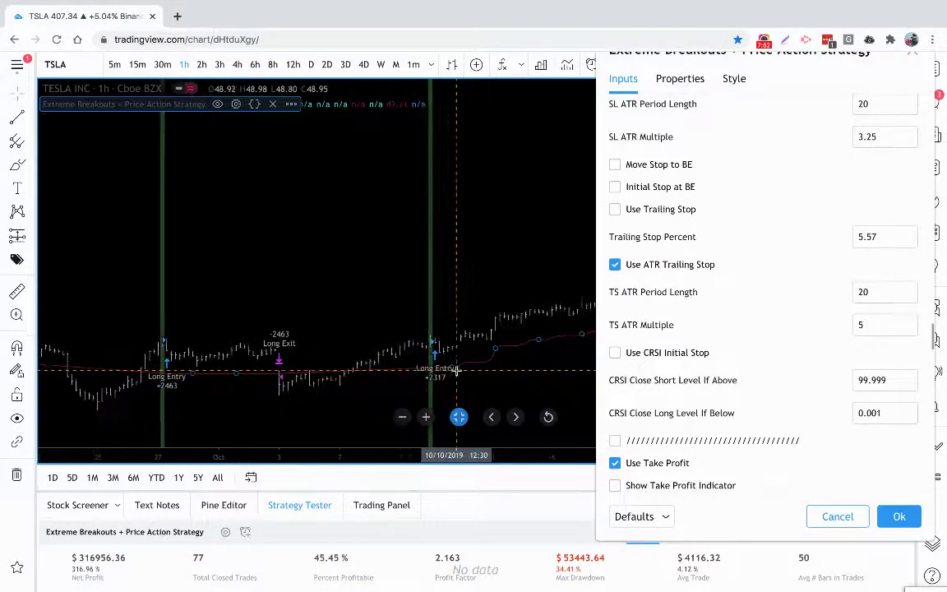
pyautogui.click(411, 326)
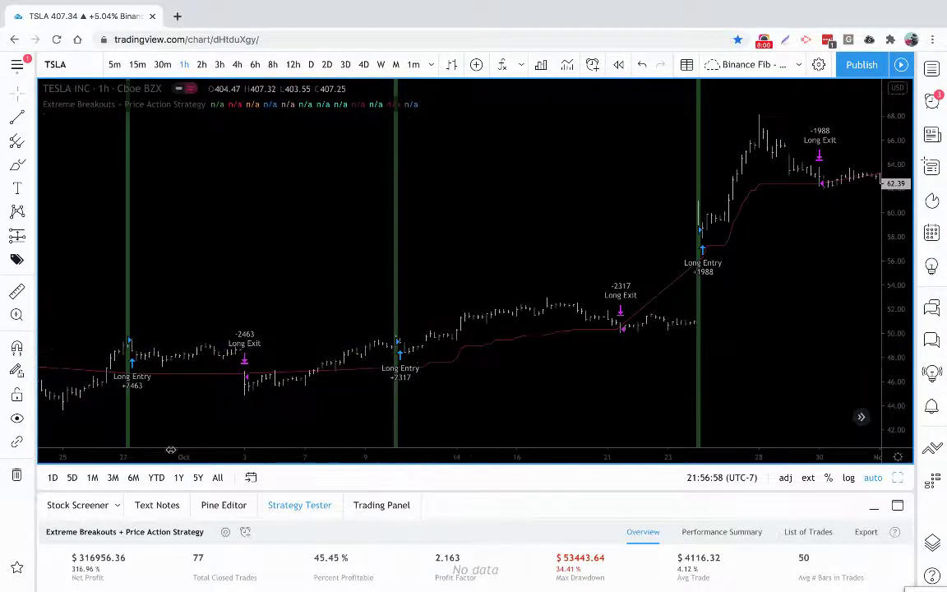
# Step: Open the strategy inputs and scroll to the CRSI length settings
pyautogui.click(226, 532)
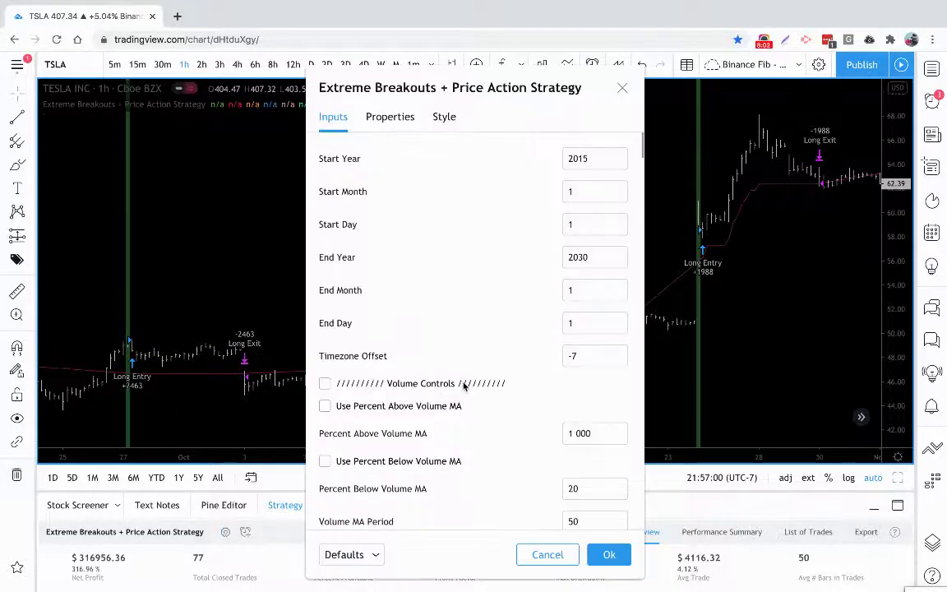
pyautogui.scroll(-5, 466, 391)
pyautogui.scroll(-15, 465, 386)
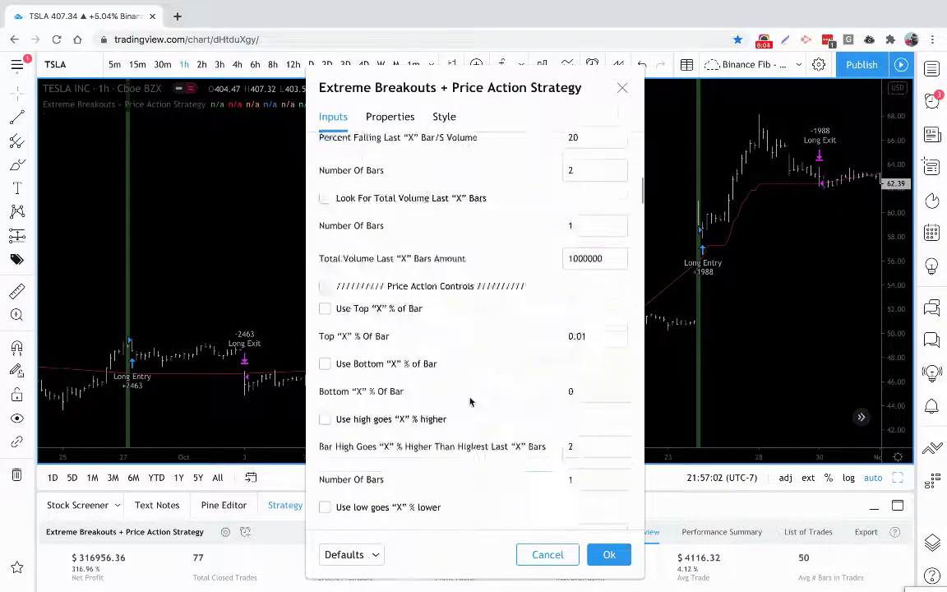
pyautogui.scroll(-20, 470, 400)
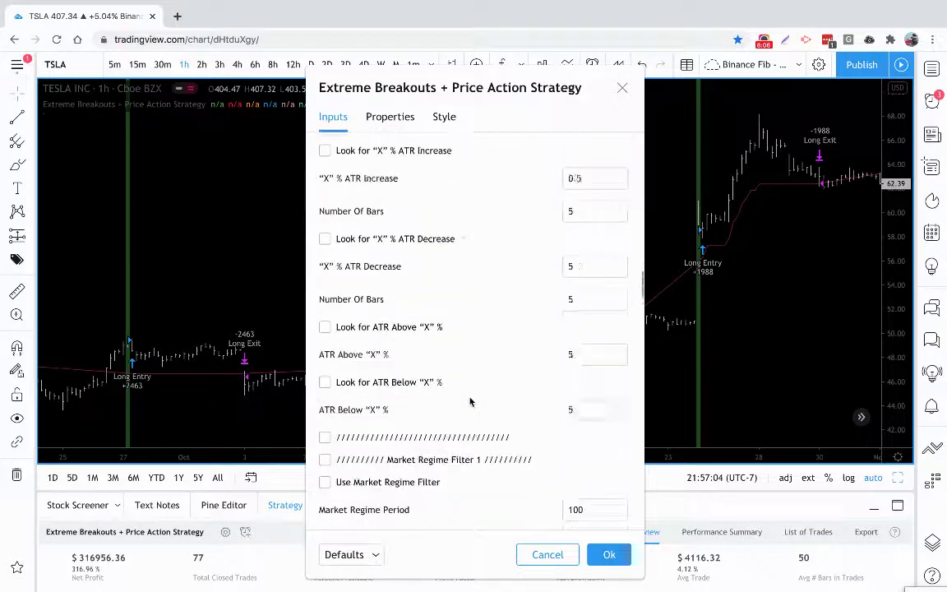
pyautogui.scroll(-10, 470, 401)
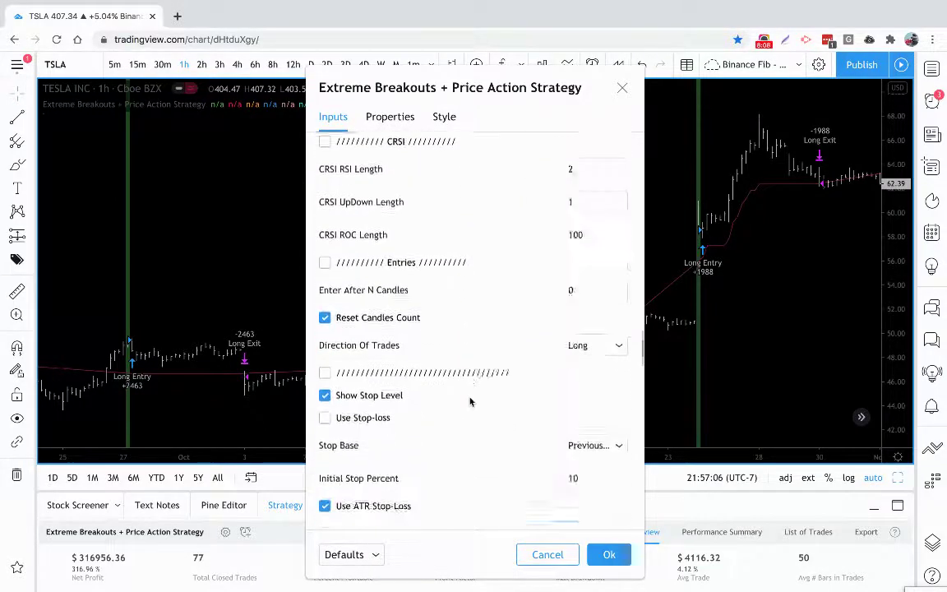
pyautogui.scroll(-5, 470, 401)
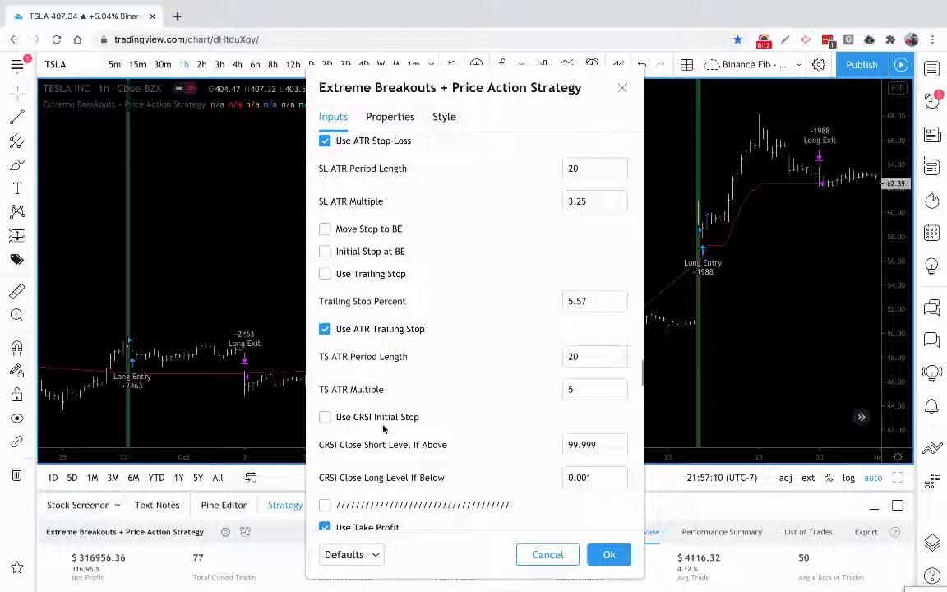
pyautogui.scroll(6, 383, 429)
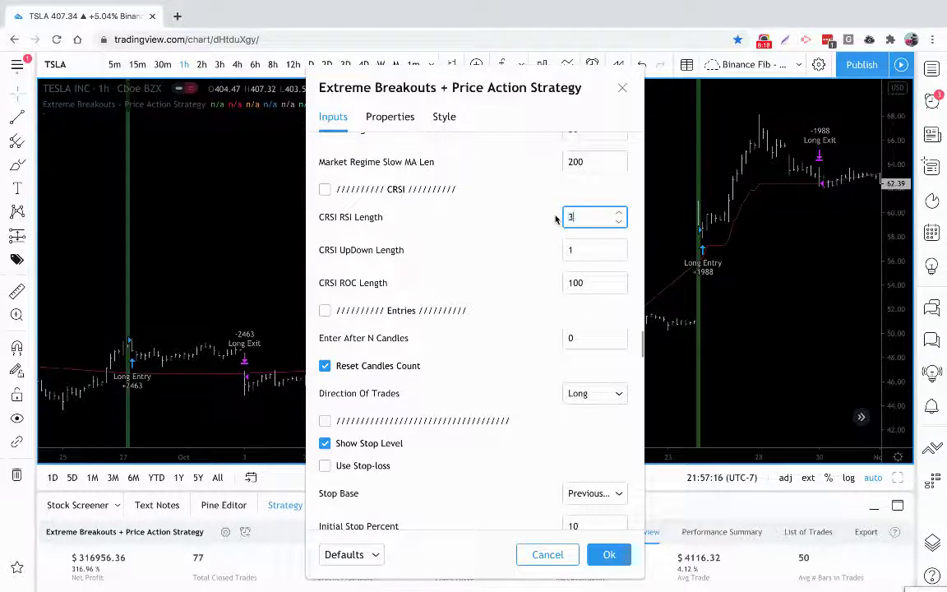
# Step: Enter 2 for CRSI UpDown Length, with CRSI RSI Length at 3, and apply
pyautogui.press('Tab')
pyautogui.write('2')
pyautogui.click(537, 215)
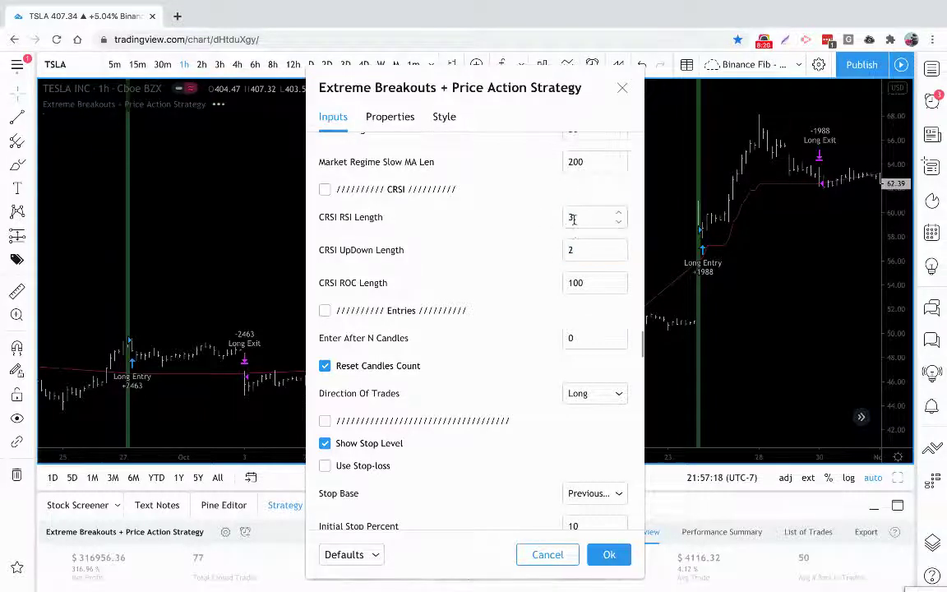
pyautogui.scroll(-4, 559, 223)
pyautogui.scroll(-2, 559, 224)
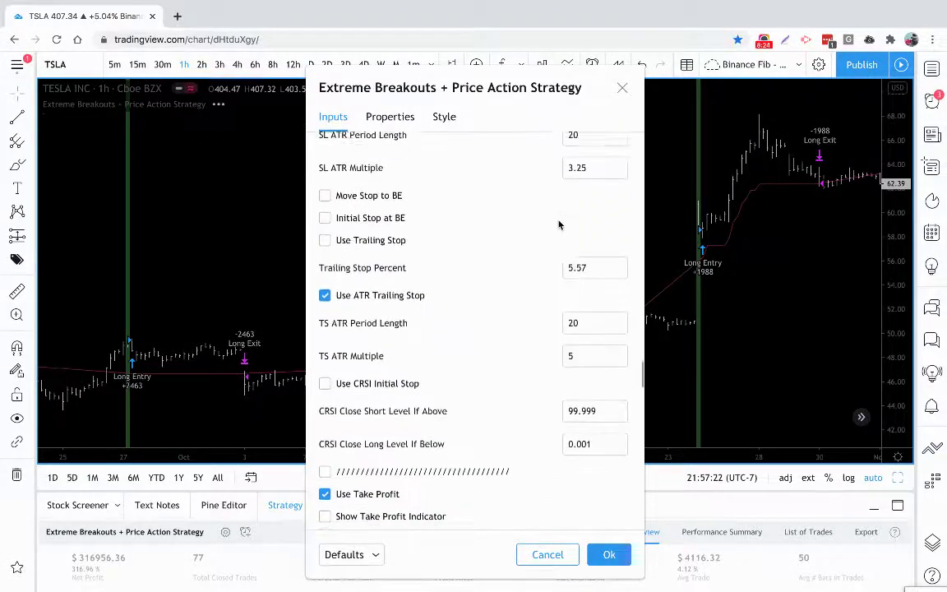
pyautogui.scroll(5, 559, 223)
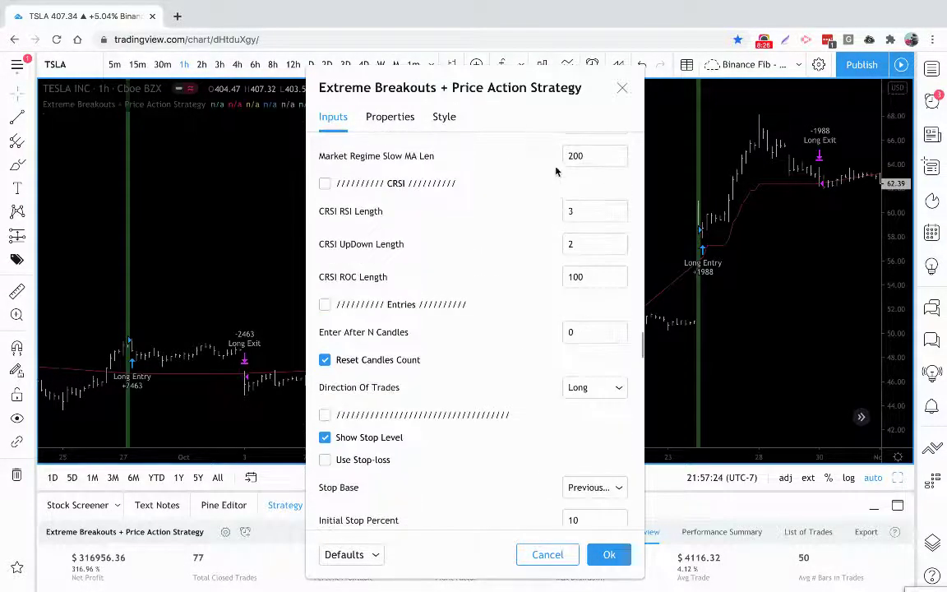
pyautogui.scroll(3, 556, 171)
pyautogui.scroll(1, 558, 170)
pyautogui.scroll(-5, 559, 170)
pyautogui.scroll(1, 581, 205)
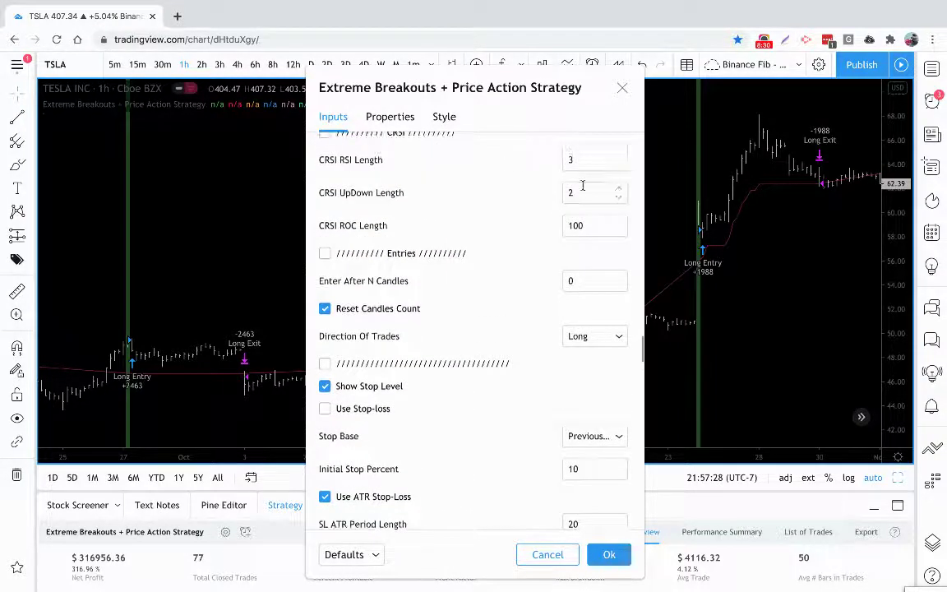
# Step: Check Use CRSI Initial Stop, setting Close Short Level If Above 99 and Close Long Level If Below 1
pyautogui.scroll(-3, 555, 258)
pyautogui.scroll(-10, 555, 258)
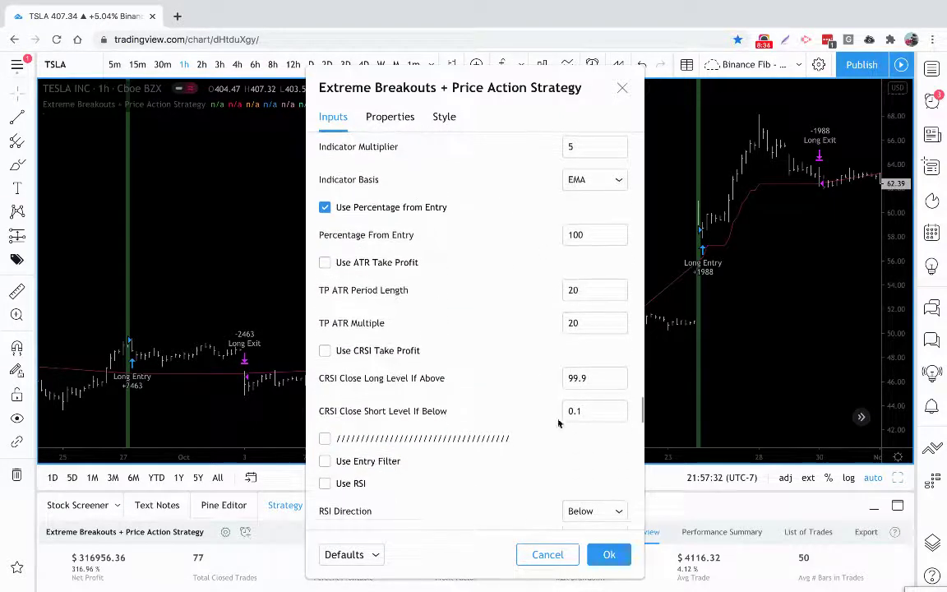
pyautogui.moveTo(595, 380); pyautogui.dragTo(564, 378)
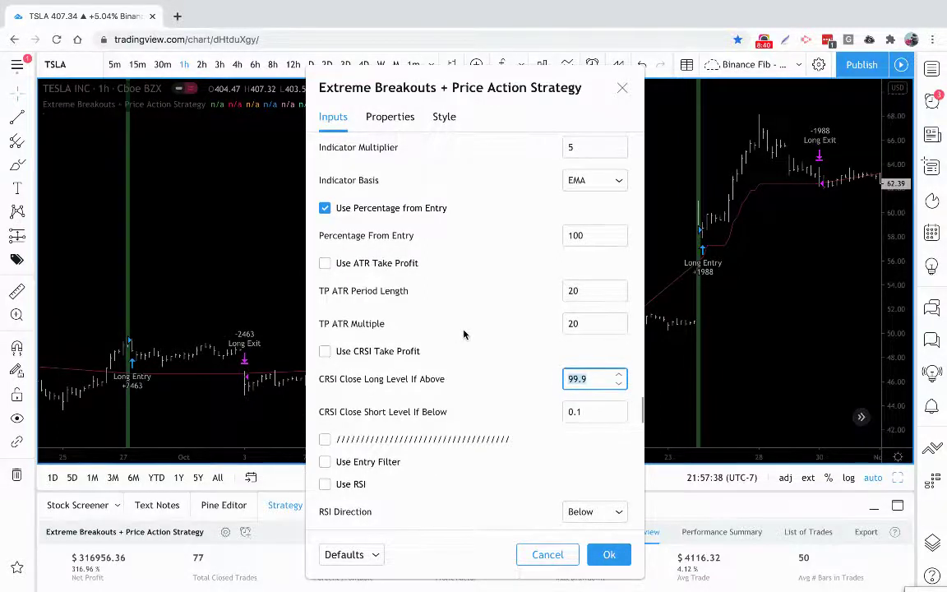
pyautogui.scroll(5, 464, 333)
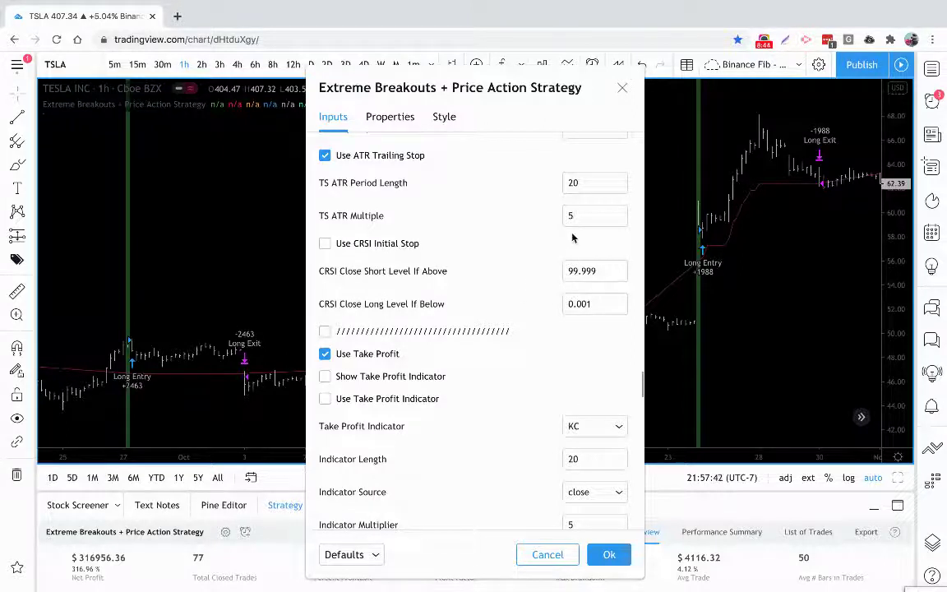
pyautogui.click(325, 244)
pyautogui.moveTo(598, 271); pyautogui.dragTo(559, 273)
pyautogui.write('99')
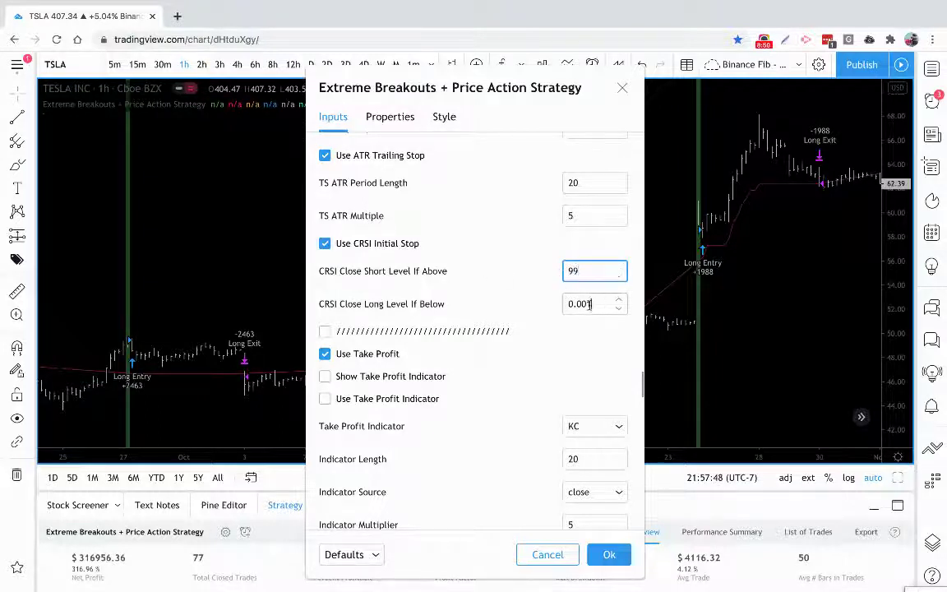
pyautogui.moveTo(590, 304); pyautogui.dragTo(567, 304)
pyautogui.write('1')
pyautogui.click(481, 299)
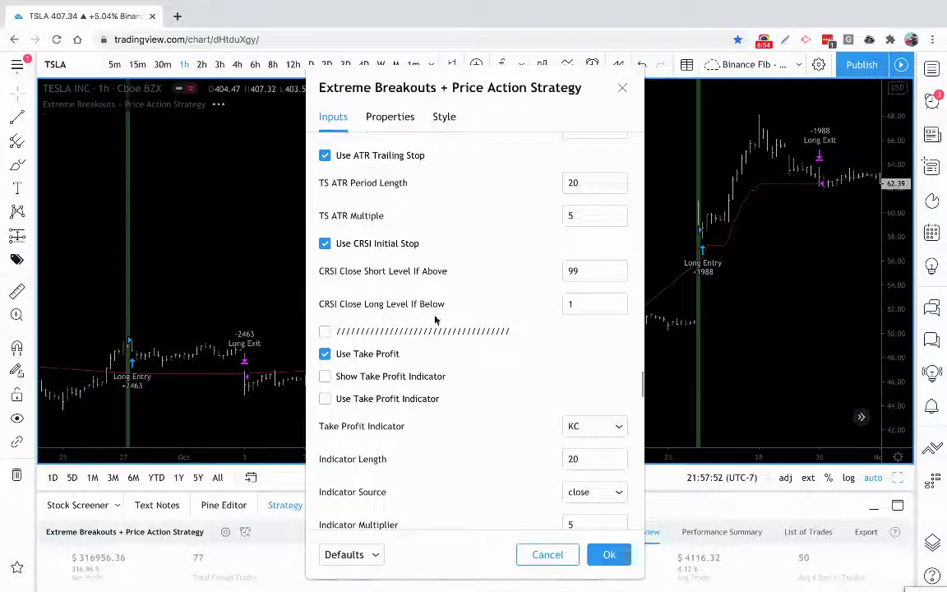
pyautogui.scroll(5, 581, 311)
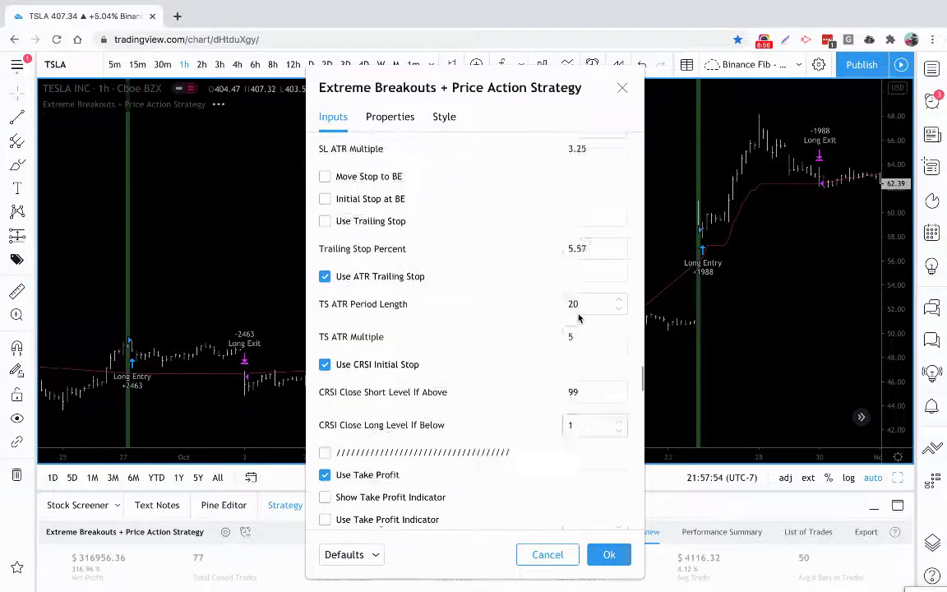
pyautogui.scroll(3, 579, 319)
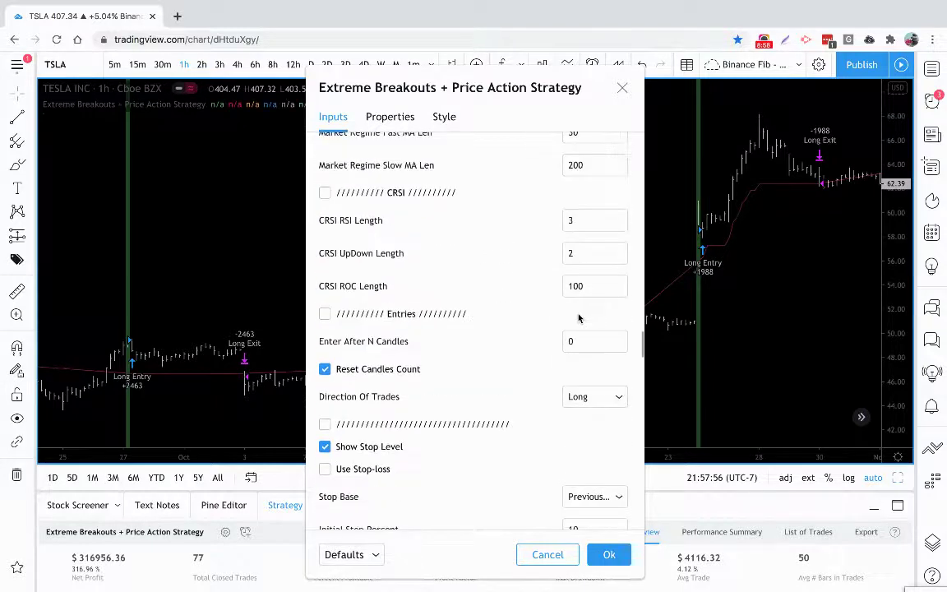
pyautogui.scroll(-10, 581, 272)
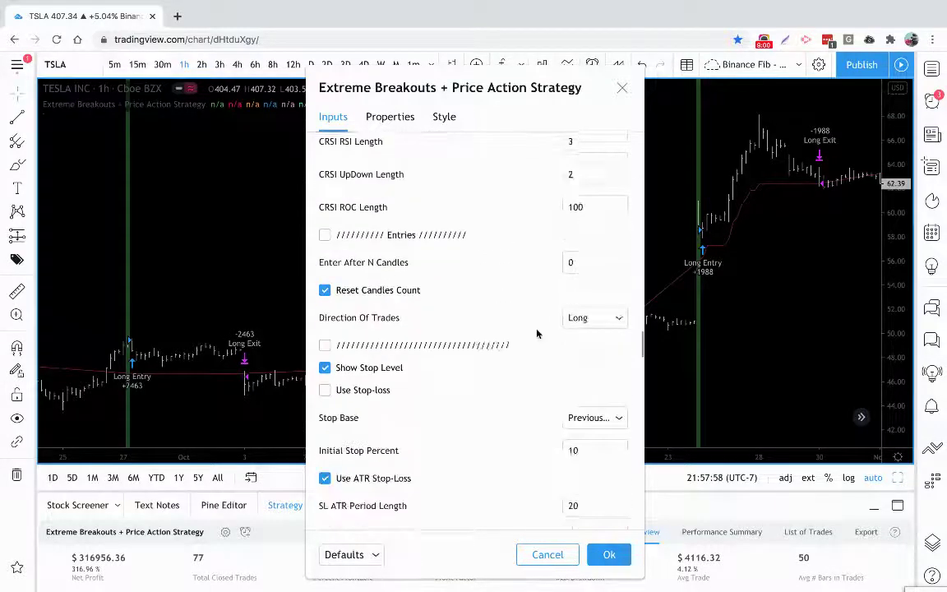
pyautogui.scroll(1, 537, 334)
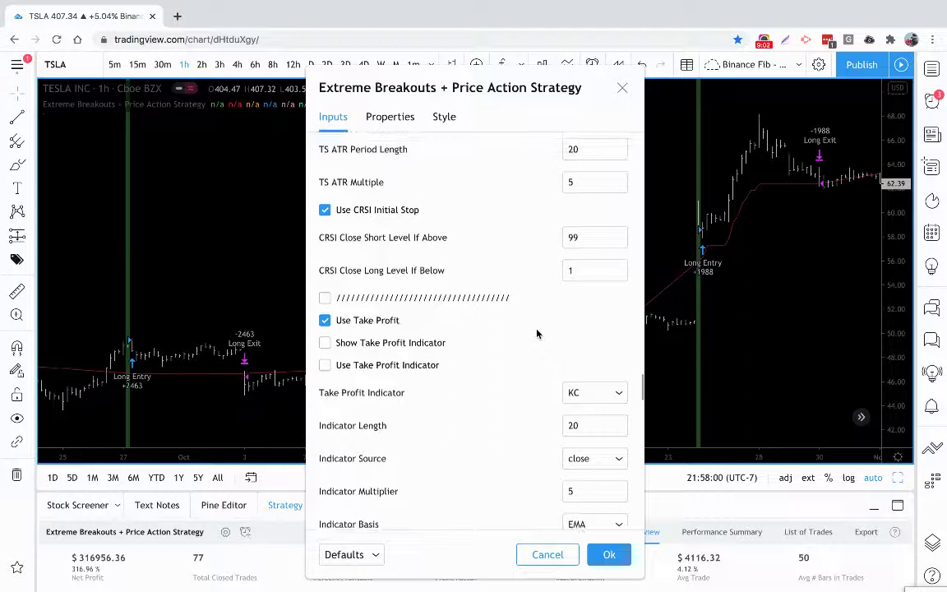
pyautogui.scroll(4, 537, 334)
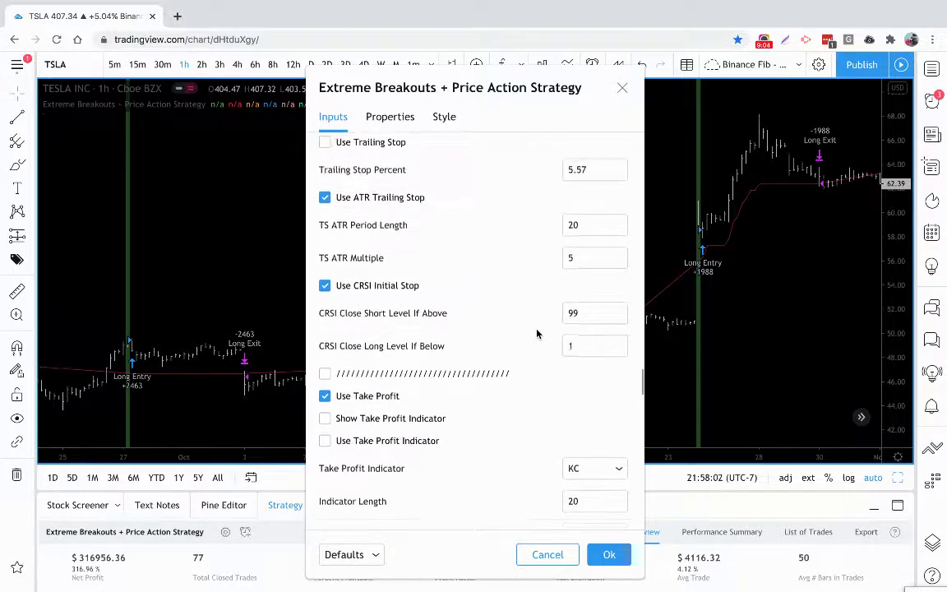
pyautogui.scroll(5, 407, 305)
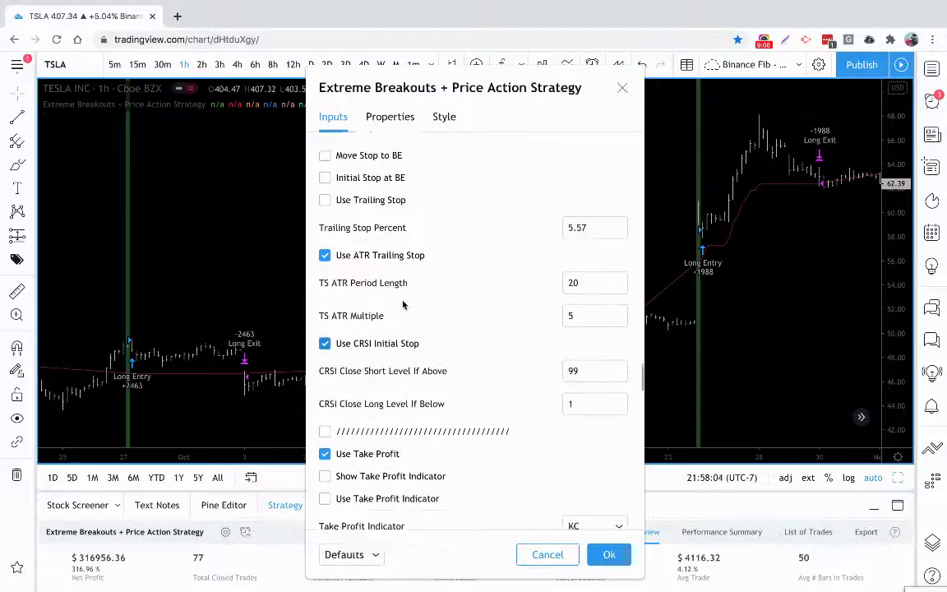
pyautogui.scroll(7, 403, 305)
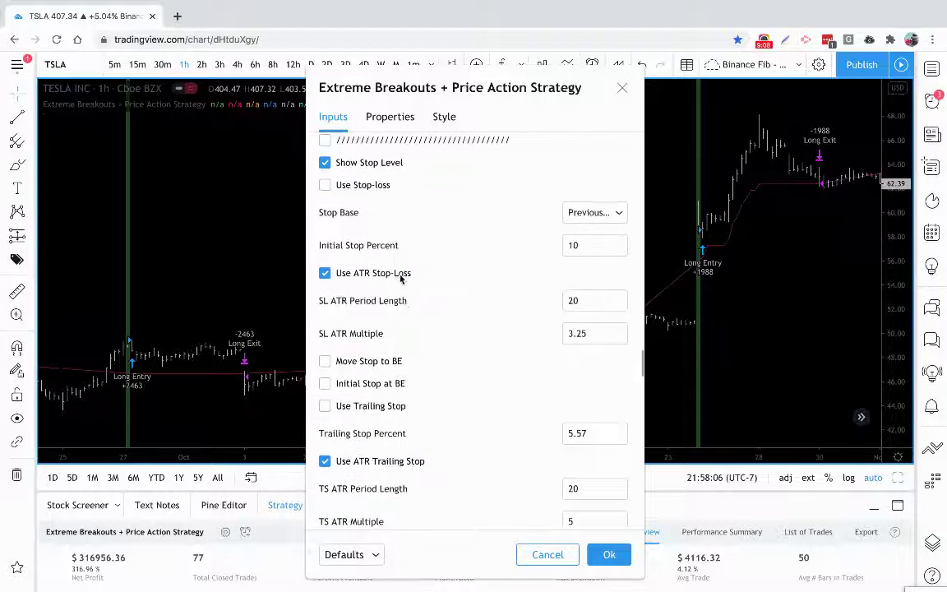
pyautogui.scroll(-2, 403, 256)
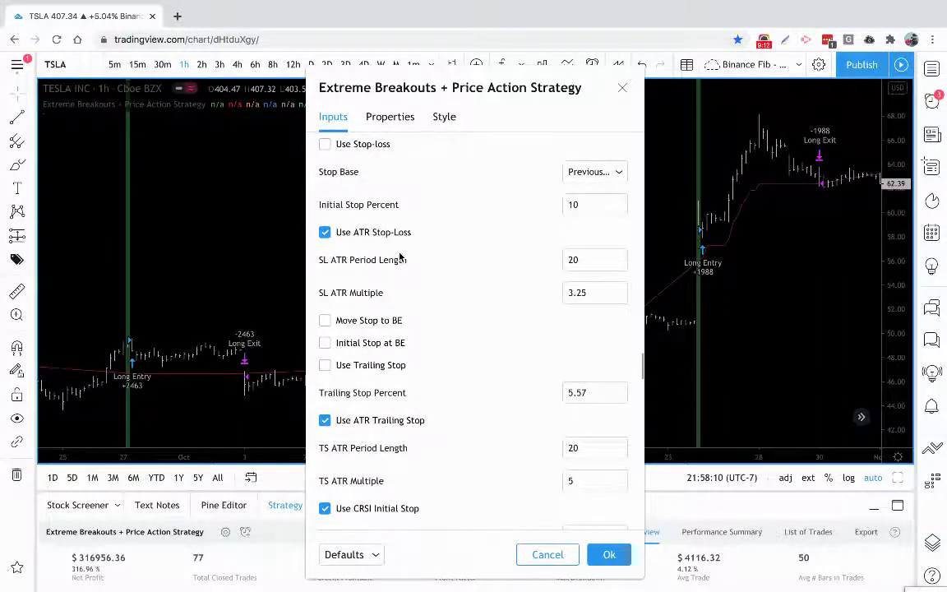
pyautogui.scroll(-2, 401, 257)
pyautogui.scroll(8, 400, 258)
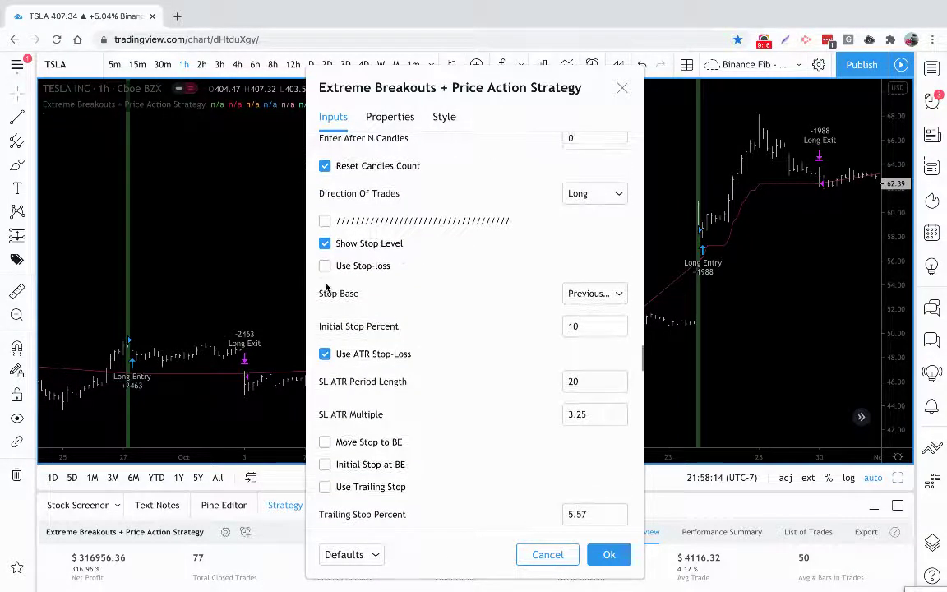
pyautogui.scroll(-5, 359, 426)
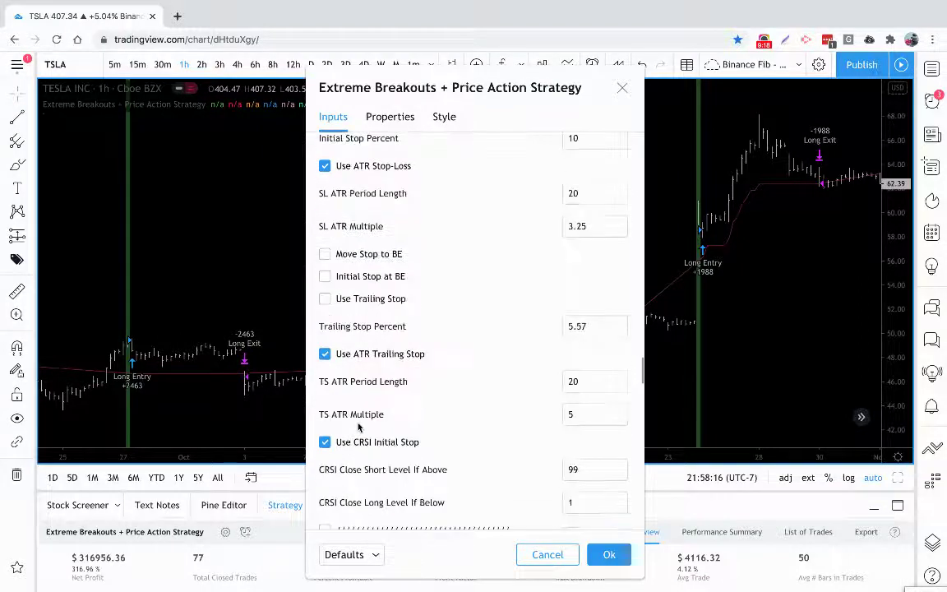
pyautogui.scroll(5, 357, 402)
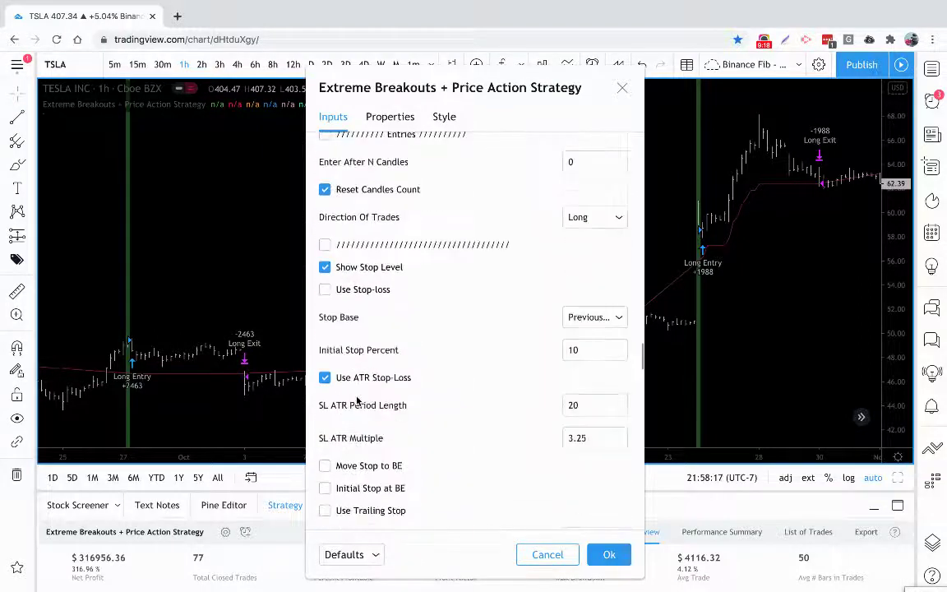
pyautogui.click(328, 292)
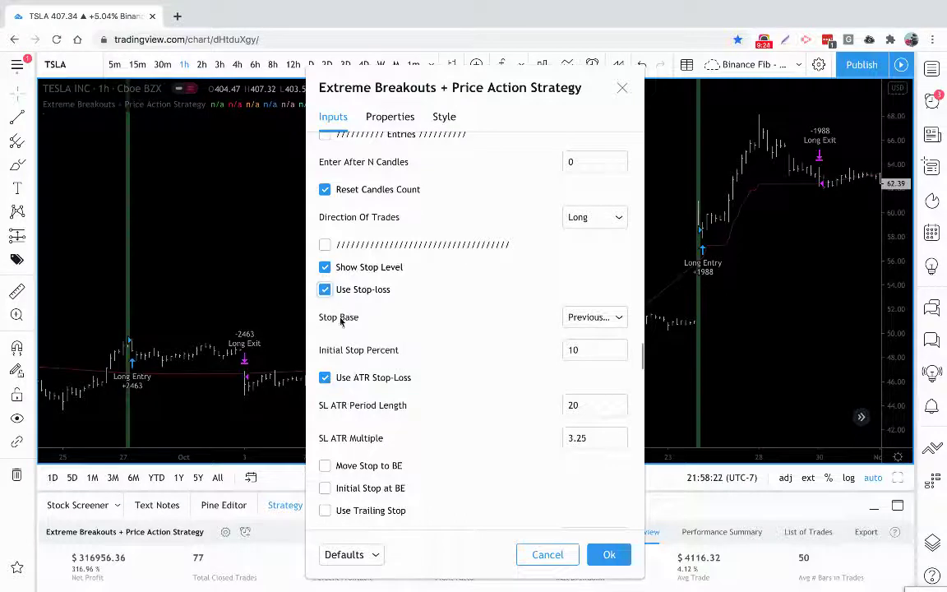
pyautogui.click(325, 291)
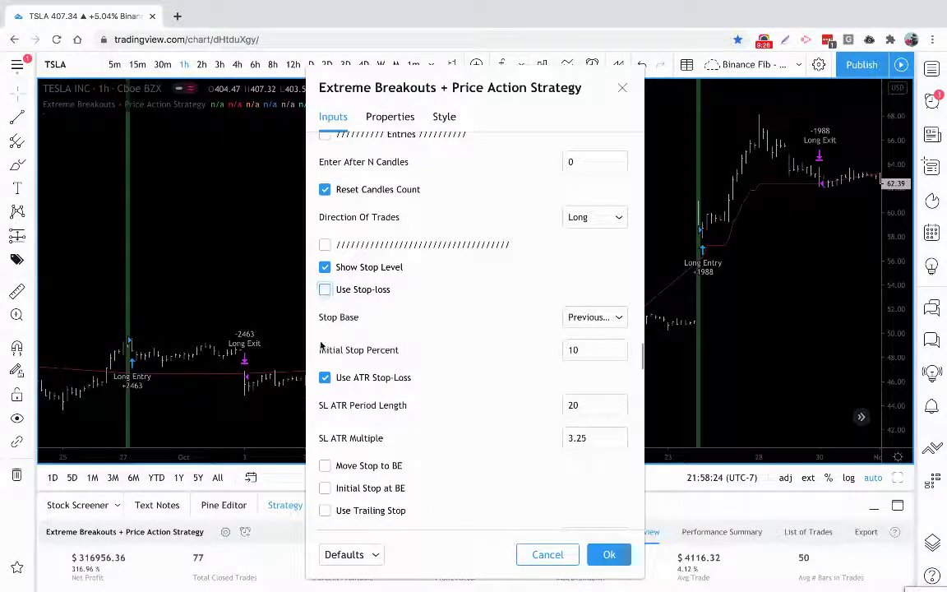
pyautogui.scroll(-3, 345, 395)
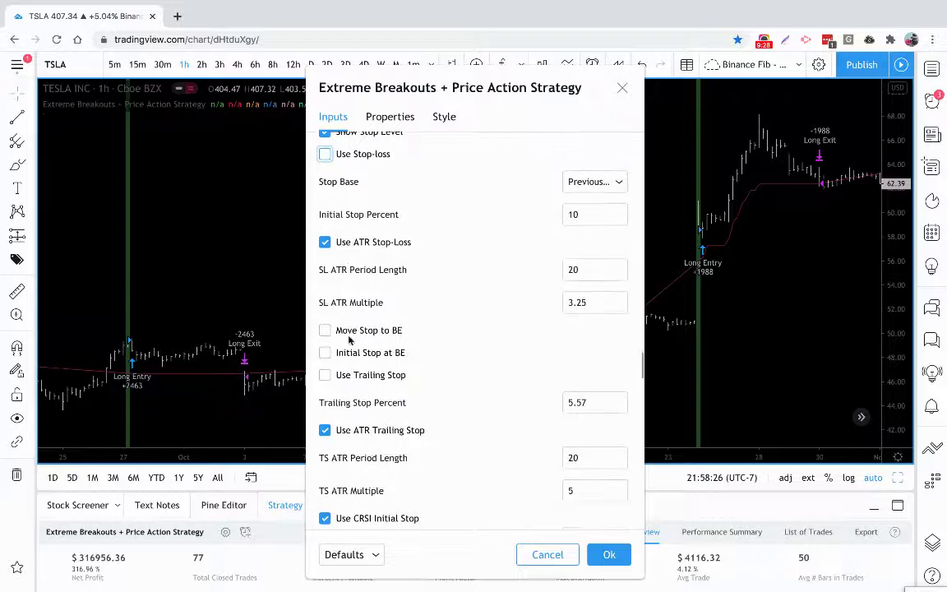
pyautogui.scroll(-1, 352, 390)
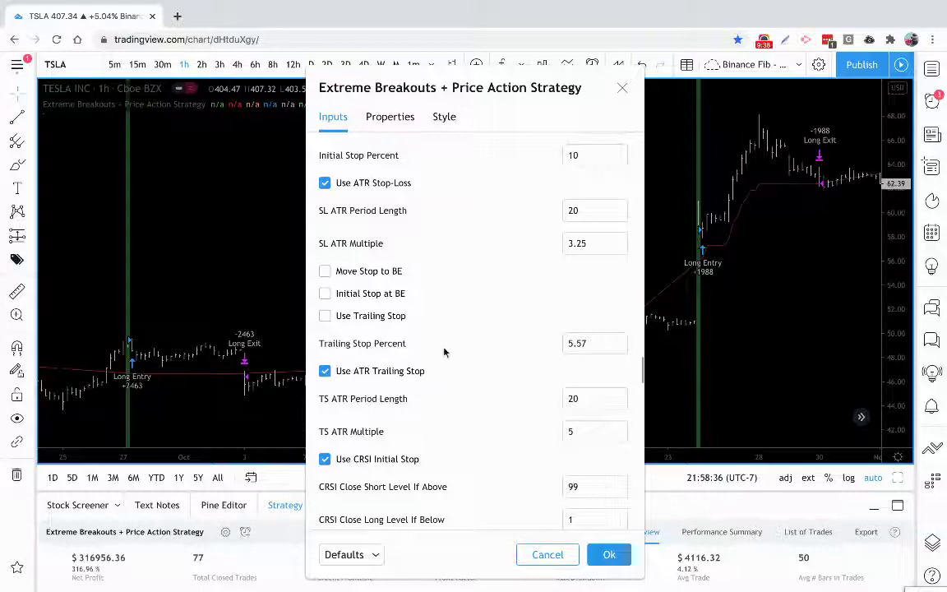
pyautogui.scroll(-5, 414, 367)
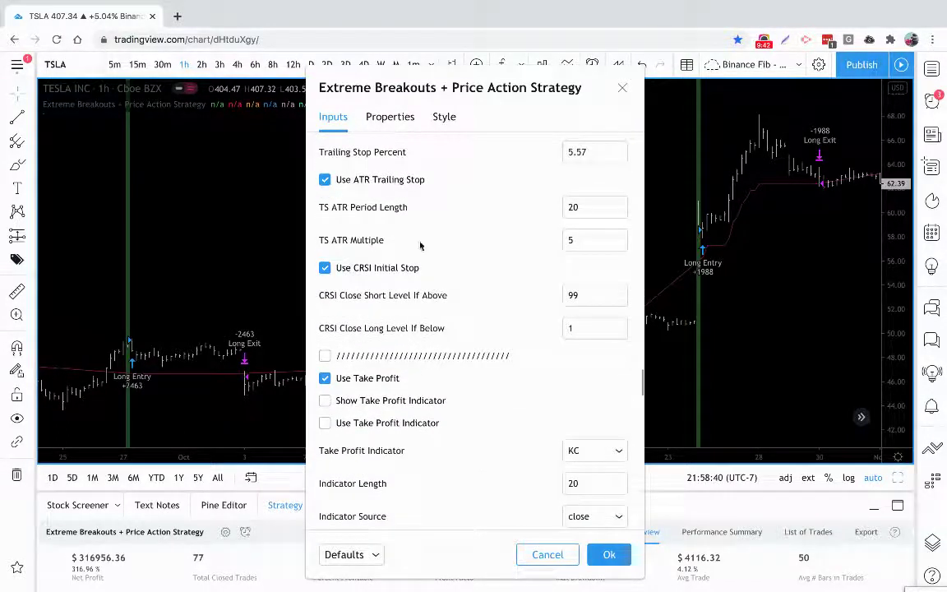
# Step: On the Style tab, recolour the plot line light pink at the thickest width
pyautogui.click(454, 116)
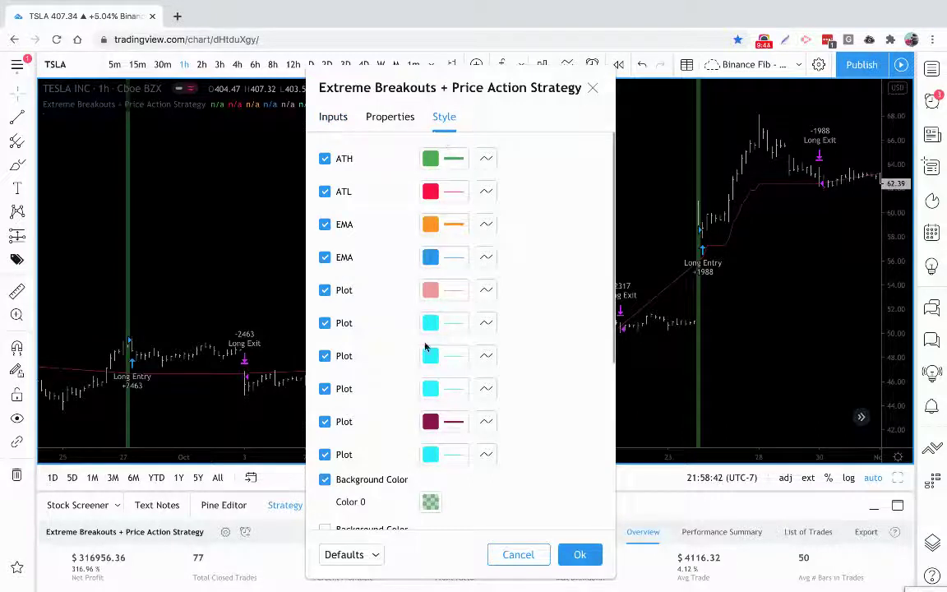
pyautogui.click(443, 422)
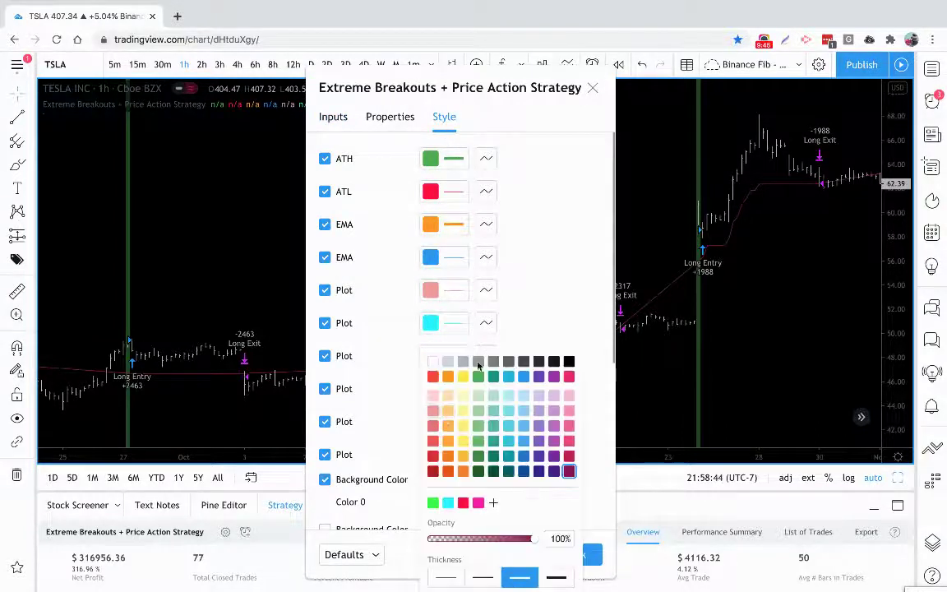
pyautogui.click(530, 316)
pyautogui.scroll(-3, 524, 343)
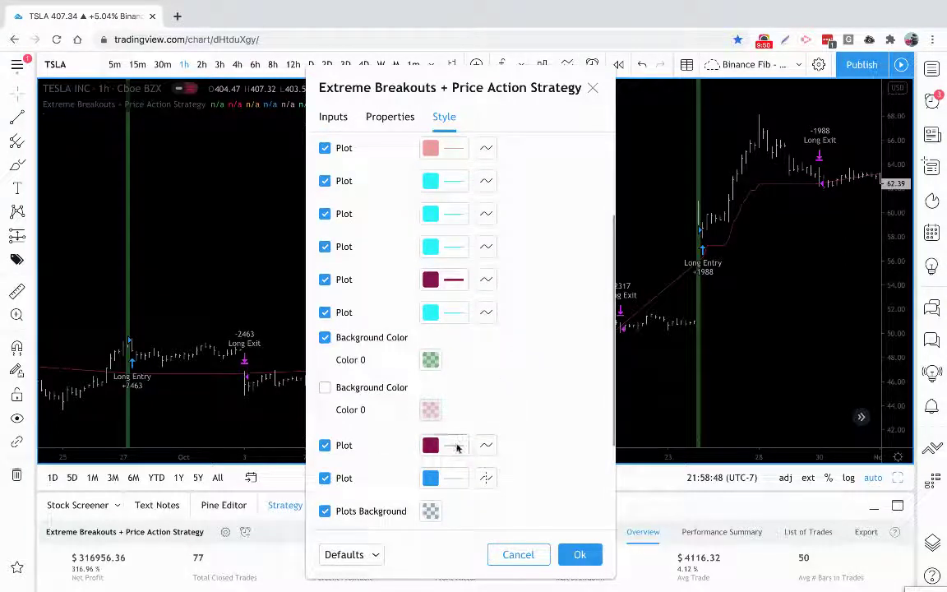
pyautogui.click(440, 446)
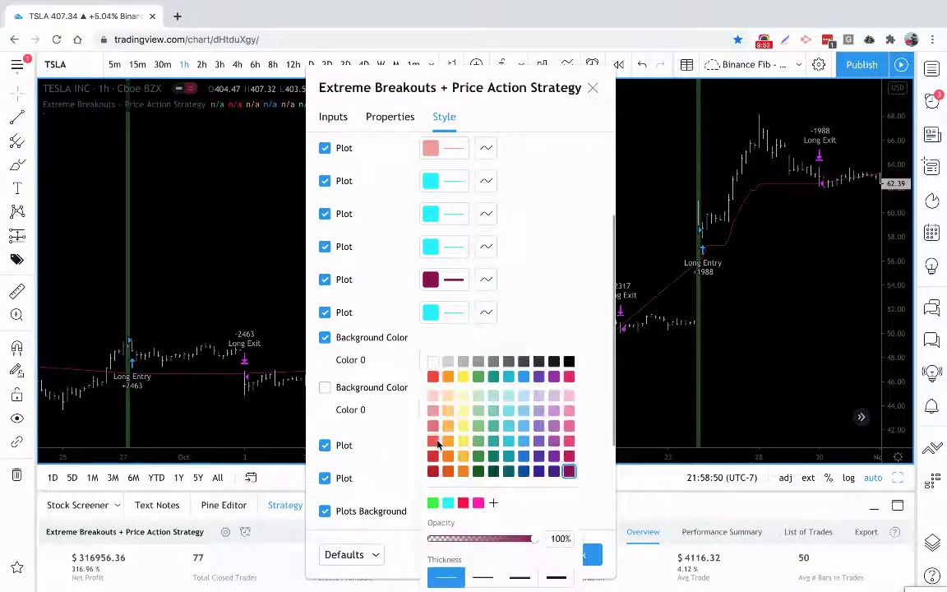
pyautogui.click(433, 410)
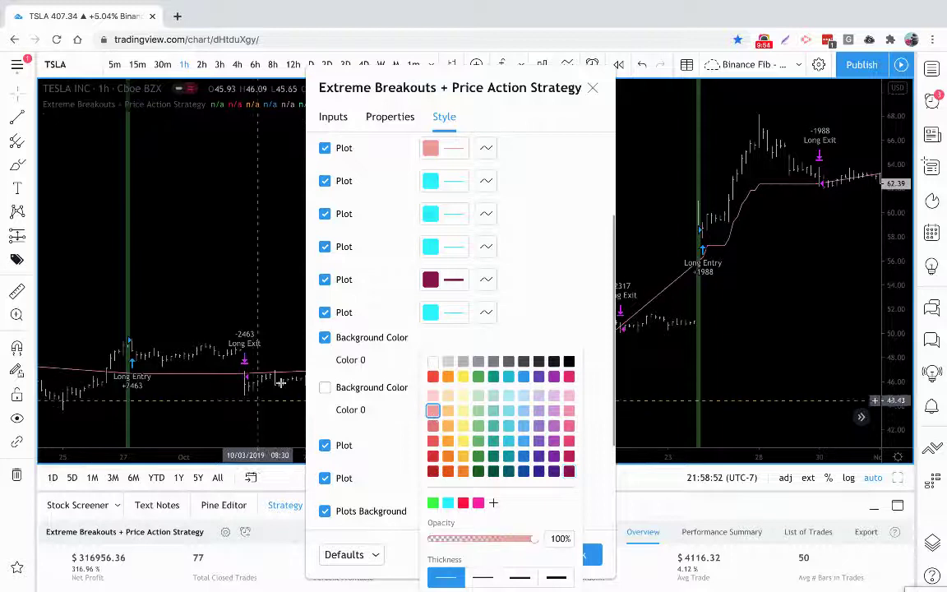
pyautogui.click(520, 578)
pyautogui.click(555, 577)
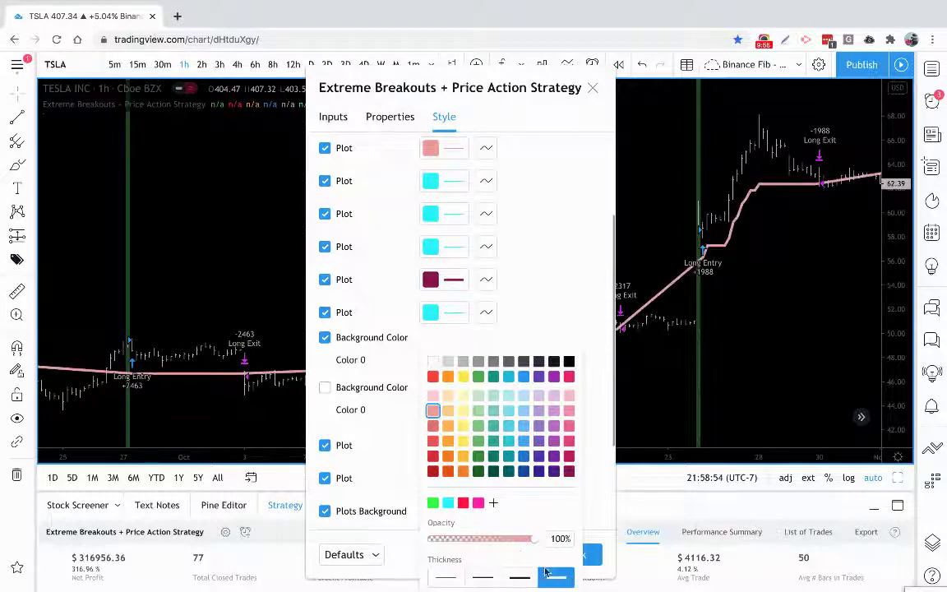
pyautogui.click(549, 328)
# Step: Try the Area style, revert to Line, and recolour the plot dark crimson
pyautogui.click(485, 444)
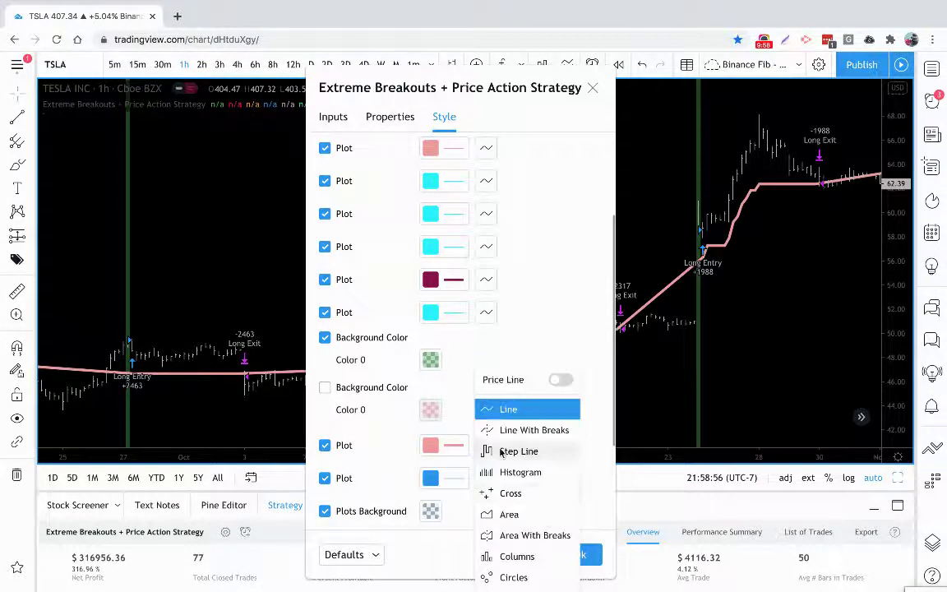
pyautogui.click(534, 516)
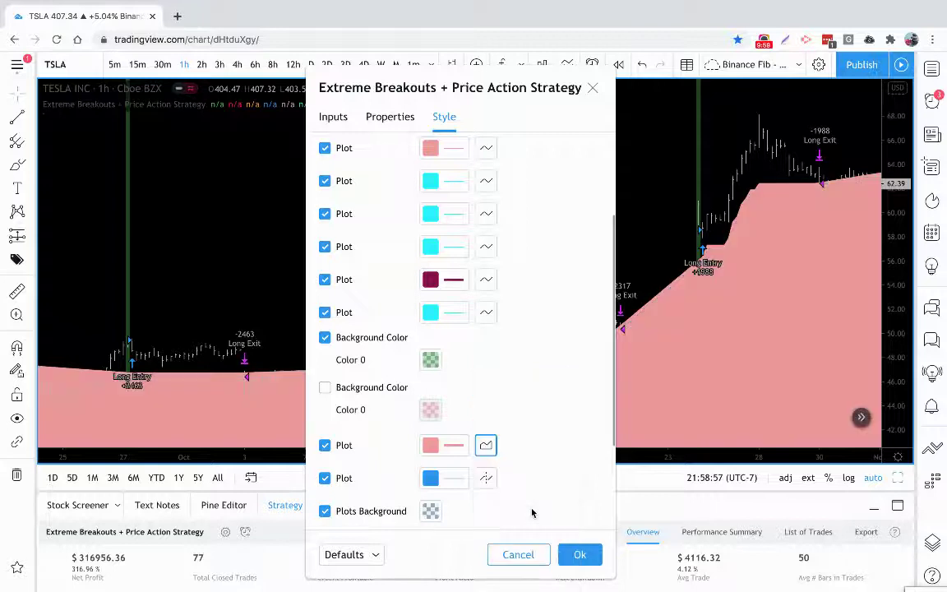
pyautogui.click(488, 449)
pyautogui.click(489, 406)
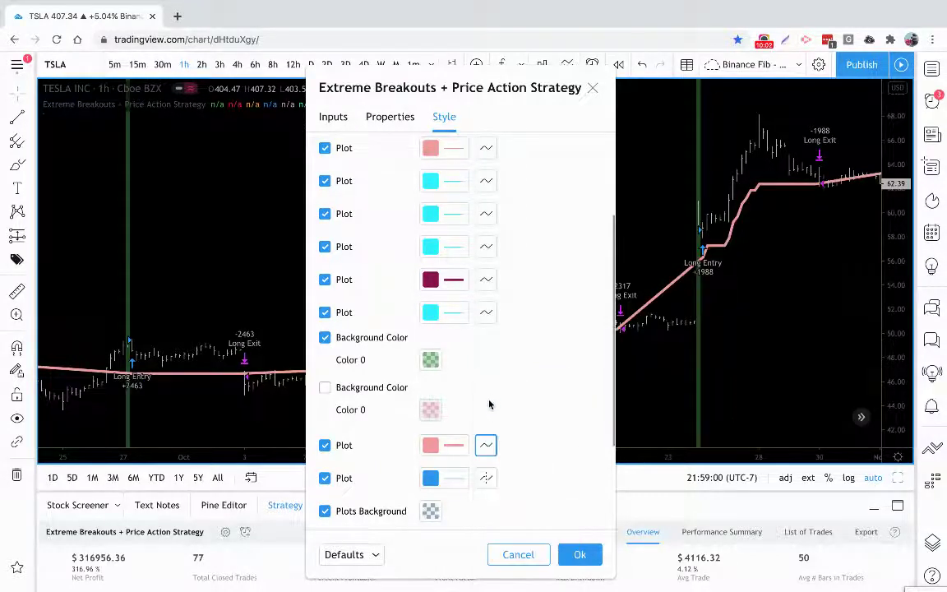
pyautogui.click(448, 445)
pyautogui.click(569, 471)
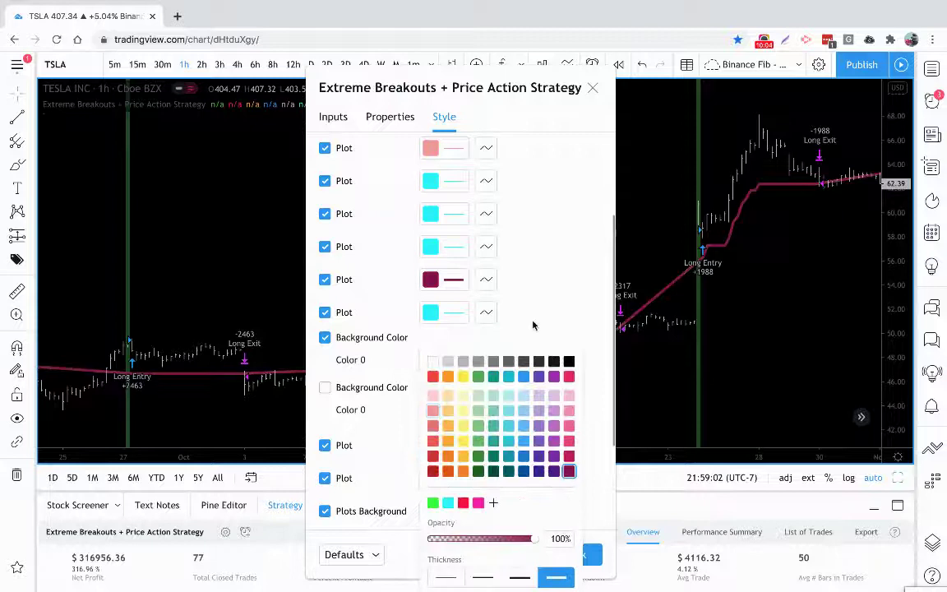
pyautogui.click(533, 323)
# Step: Back on the Inputs tab, enable Use Stop-loss and disable Use ATR Stop-Loss
pyautogui.click(329, 120)
pyautogui.scroll(-15, 426, 249)
pyautogui.scroll(-5, 427, 249)
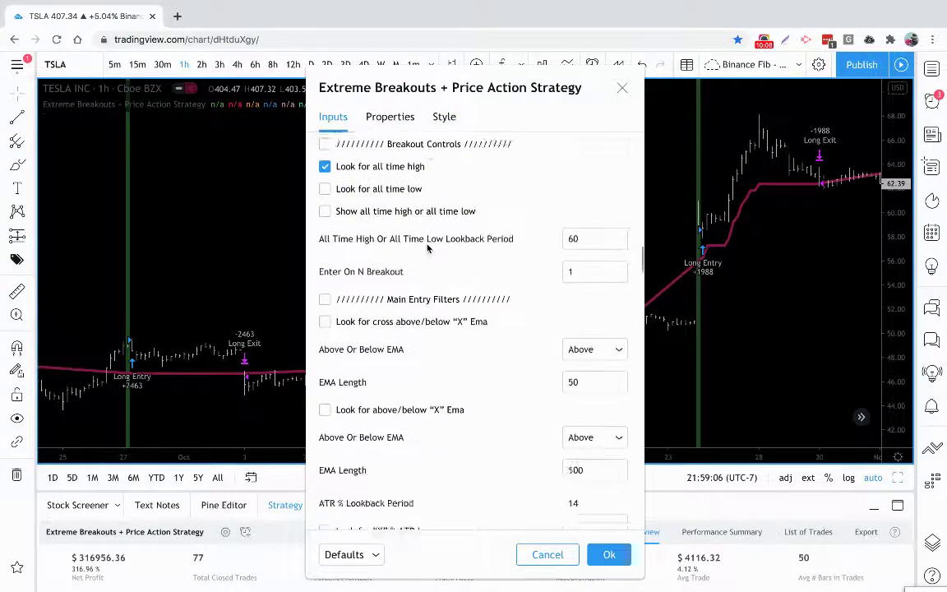
pyautogui.scroll(-10, 427, 249)
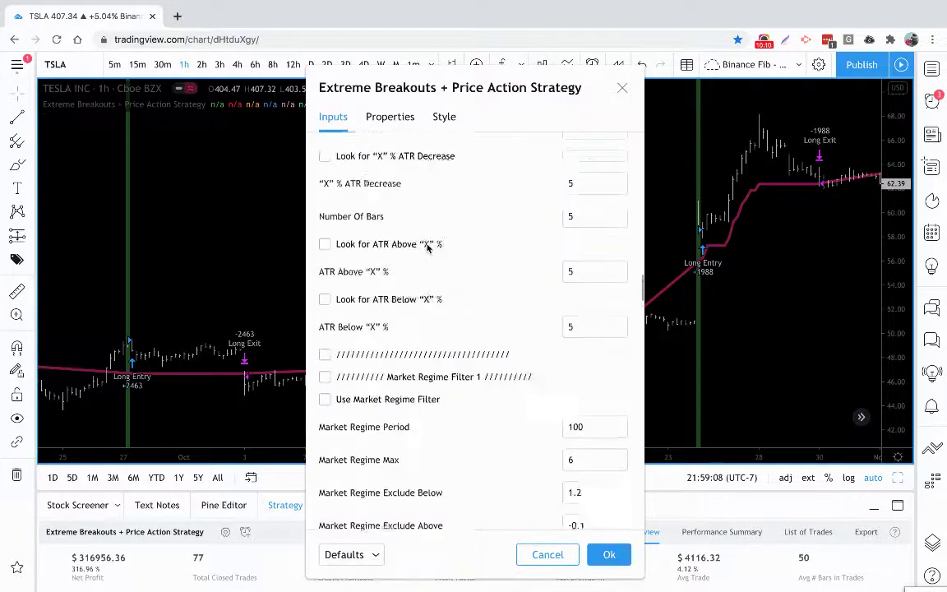
pyautogui.scroll(-3, 427, 248)
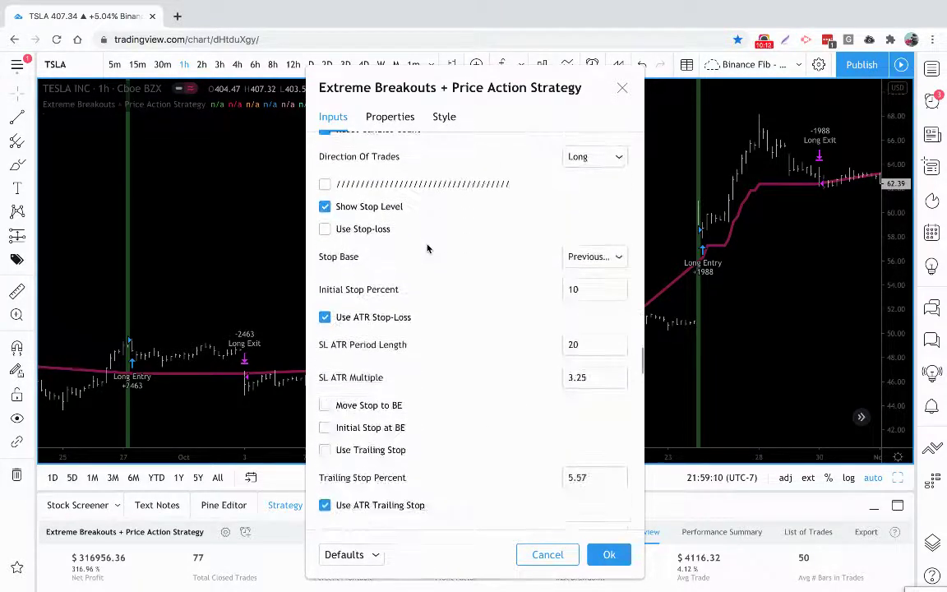
pyautogui.click(325, 229)
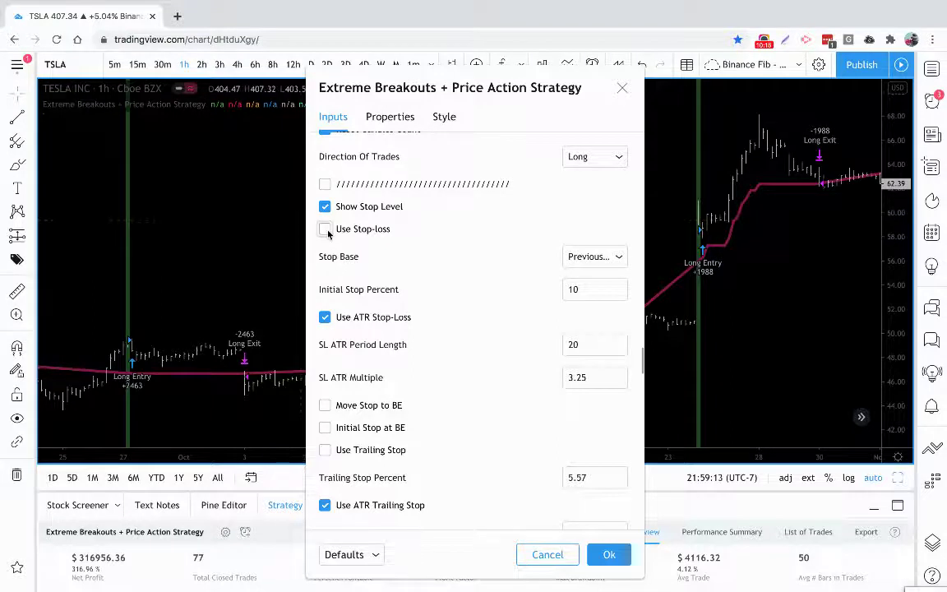
pyautogui.click(325, 316)
# Step: Turn off the ATR trailing stop, CRSI initial stop and Percentage from Entry take-profit
pyautogui.click(325, 505)
pyautogui.scroll(-6, 327, 460)
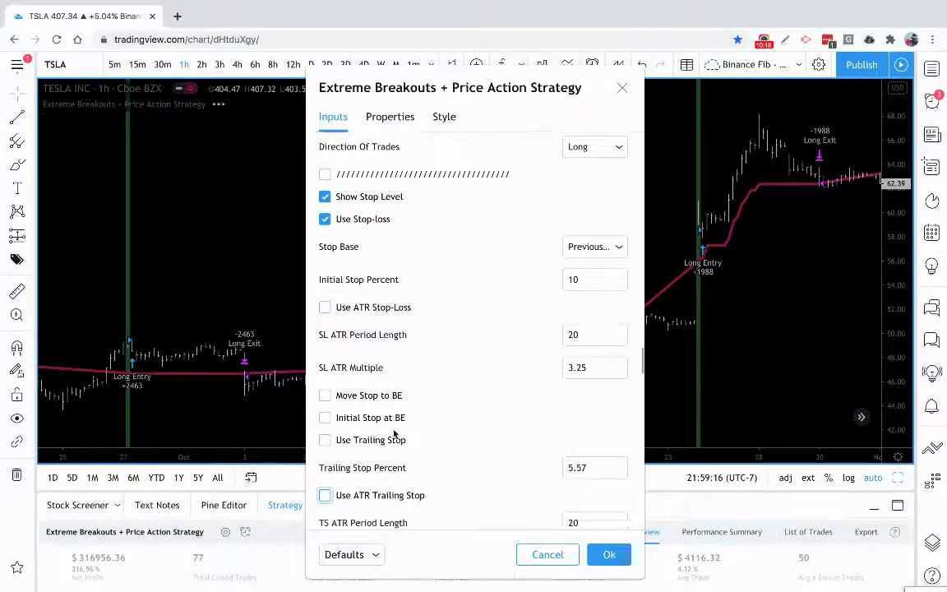
pyautogui.click(324, 307)
pyautogui.scroll(-3, 409, 354)
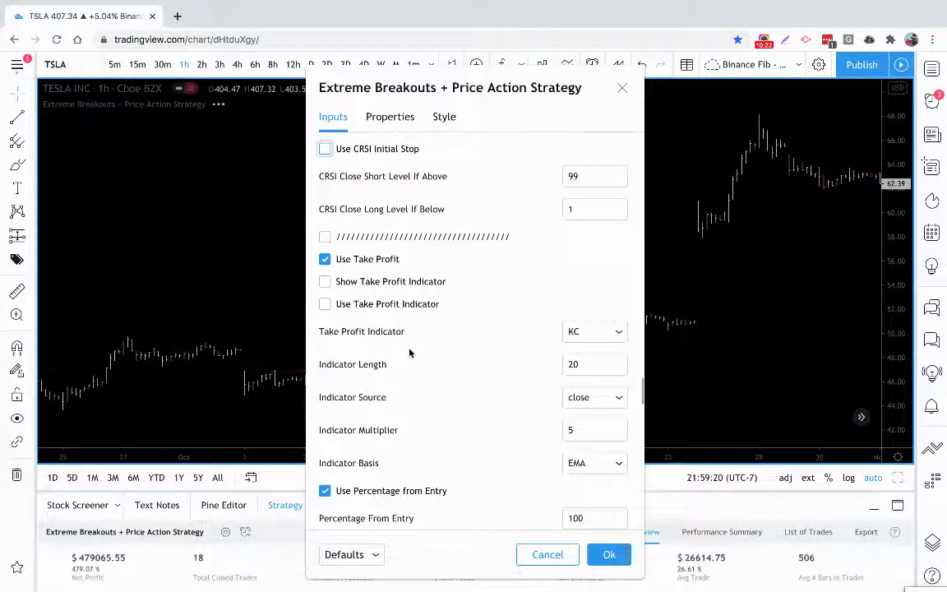
pyautogui.click(362, 490)
pyautogui.scroll(-4, 370, 465)
pyautogui.scroll(3, 371, 469)
pyautogui.scroll(1, 371, 470)
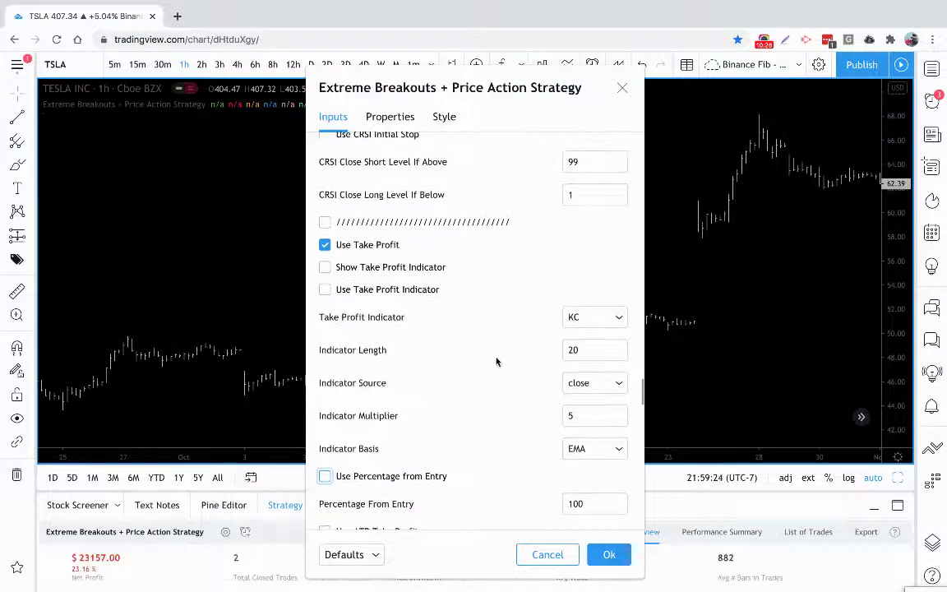
# Step: Keep KC as the take-profit indicator and tick Show and Use Take Profit Indicator
pyautogui.click(582, 320)
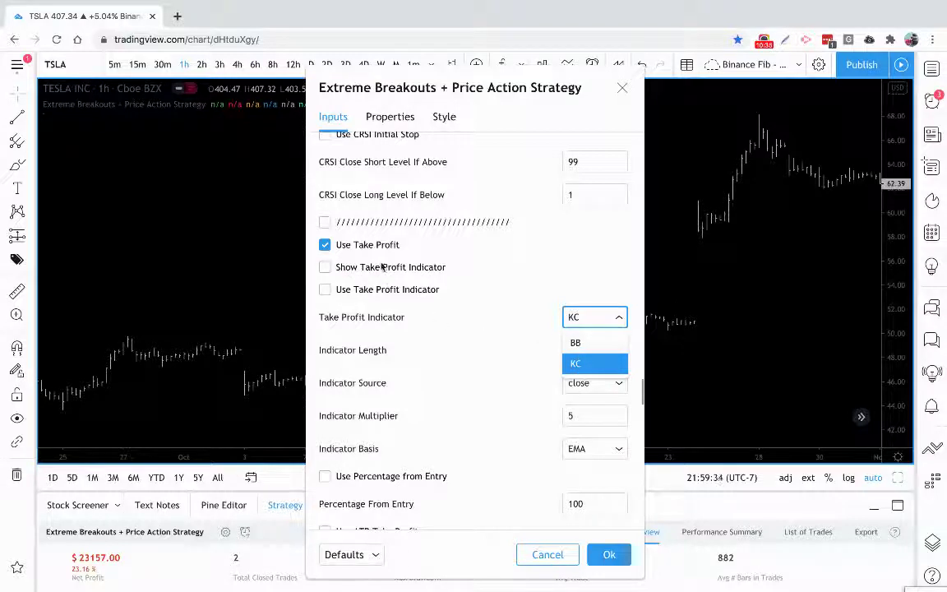
pyautogui.click(434, 248)
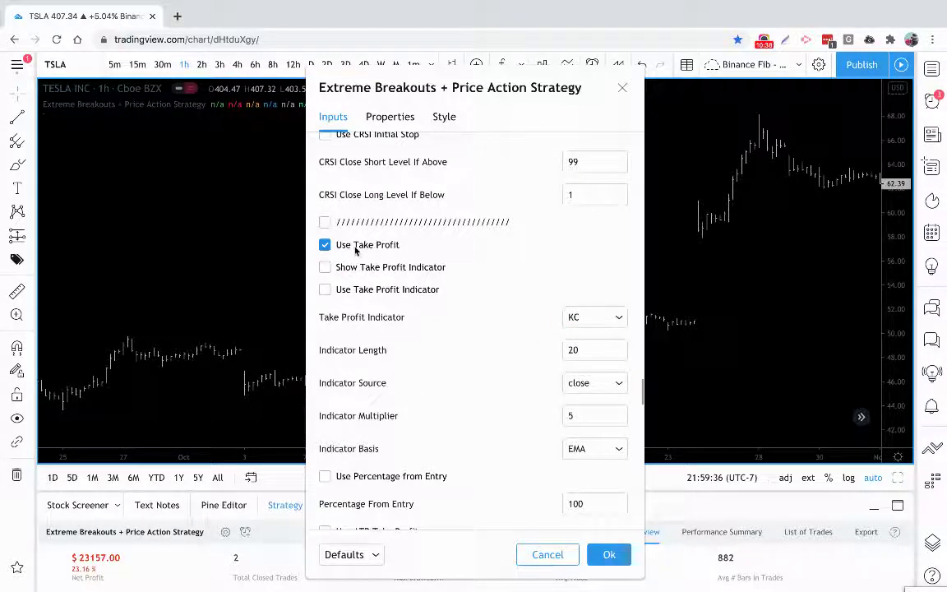
pyautogui.scroll(-3, 336, 421)
pyautogui.scroll(4, 337, 403)
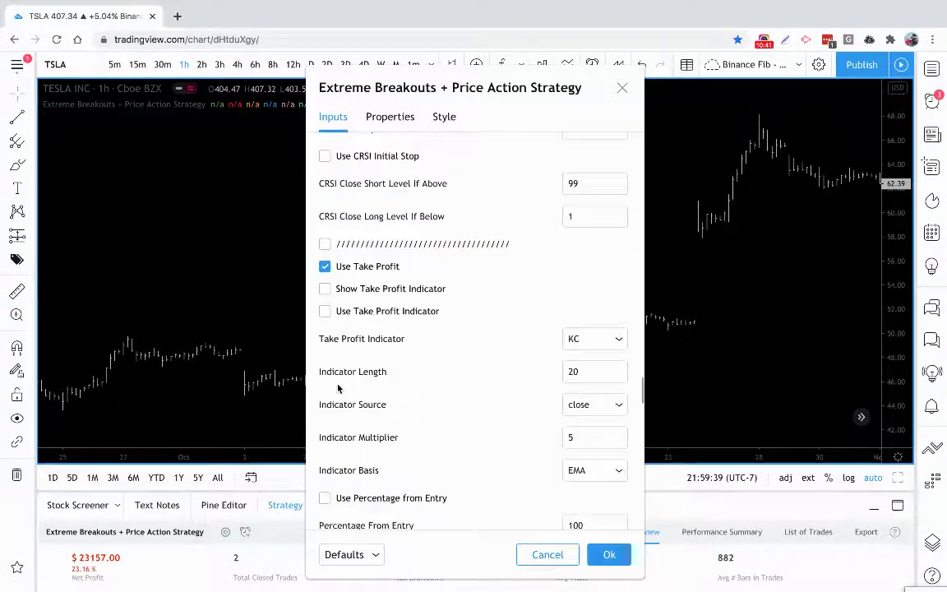
pyautogui.click(589, 343)
pyautogui.click(573, 303)
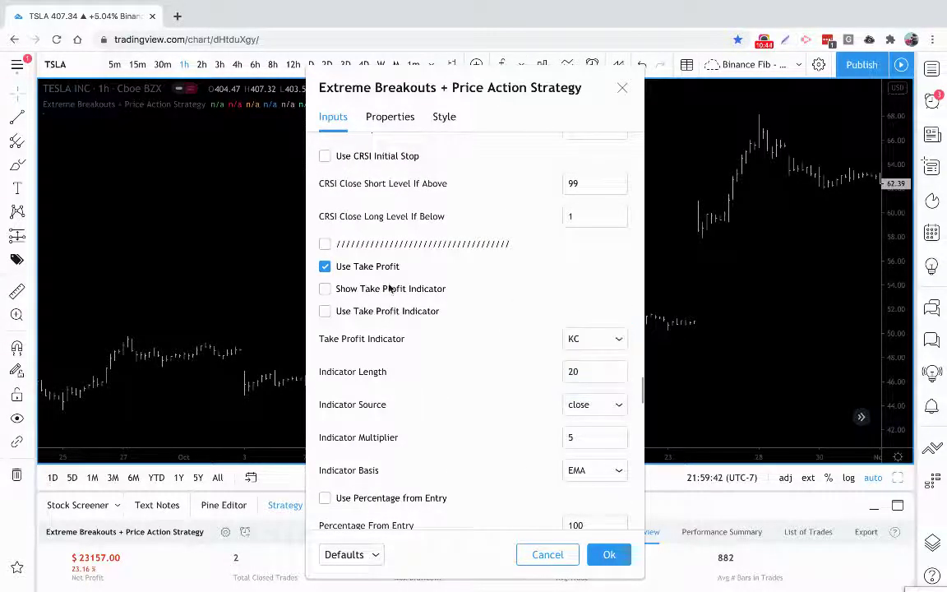
pyautogui.click(326, 289)
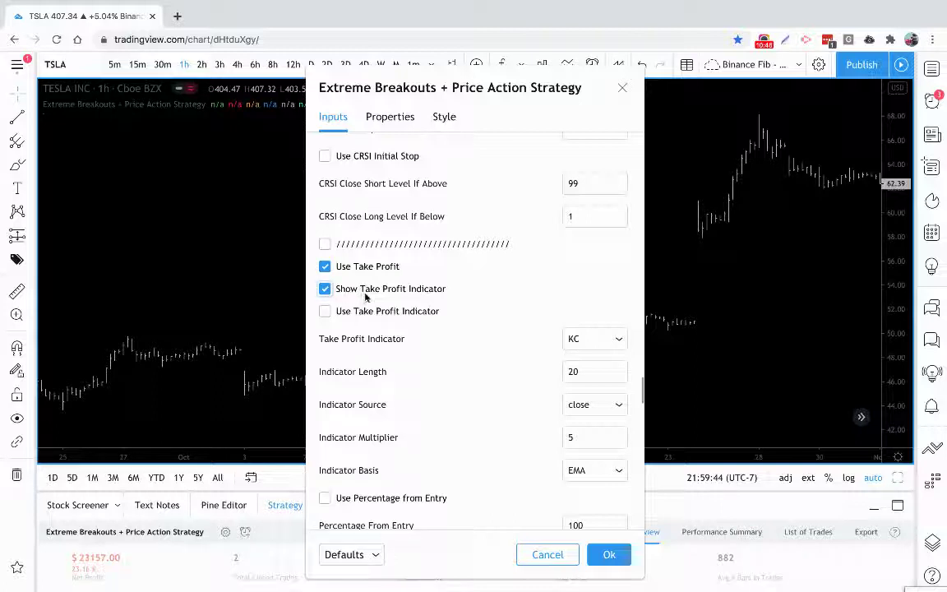
pyautogui.click(325, 311)
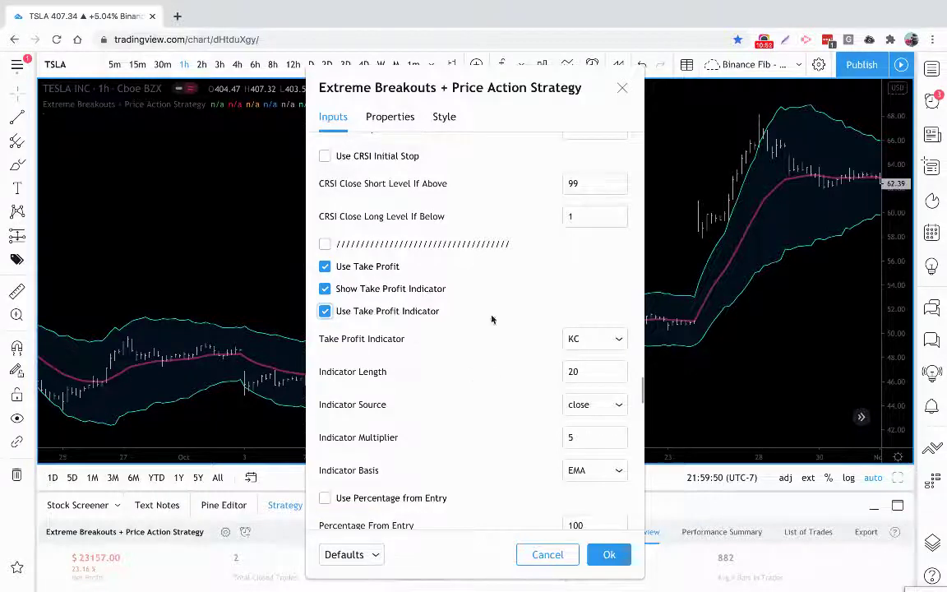
# Step: Switch the take-profit indicator from KC to BB
pyautogui.click(589, 348)
pyautogui.click(588, 366)
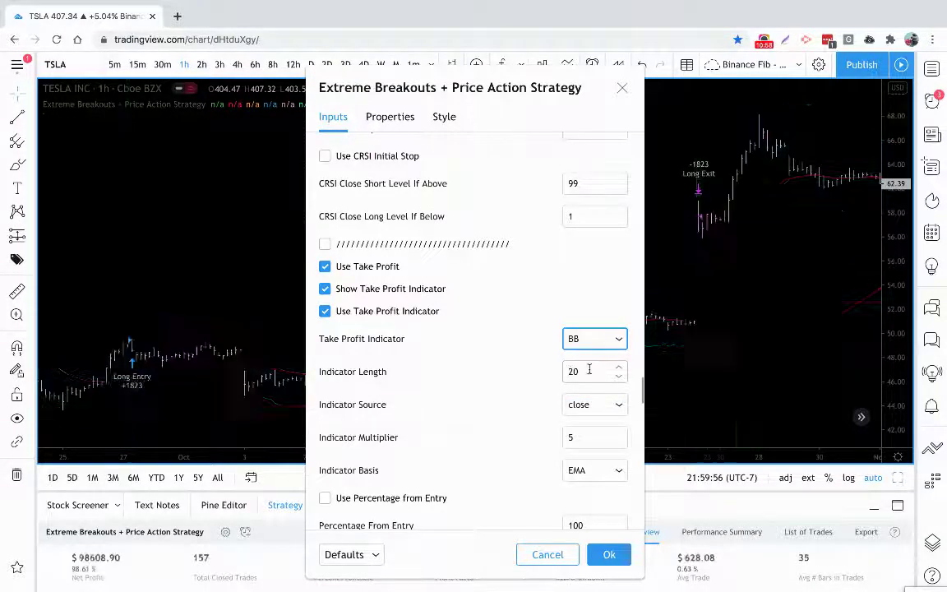
pyautogui.click(579, 341)
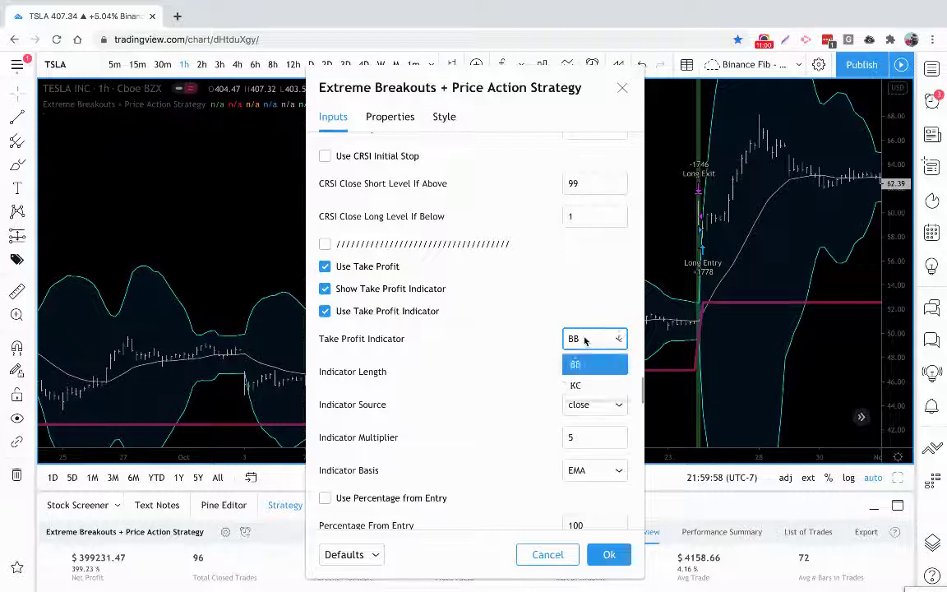
pyautogui.click(583, 345)
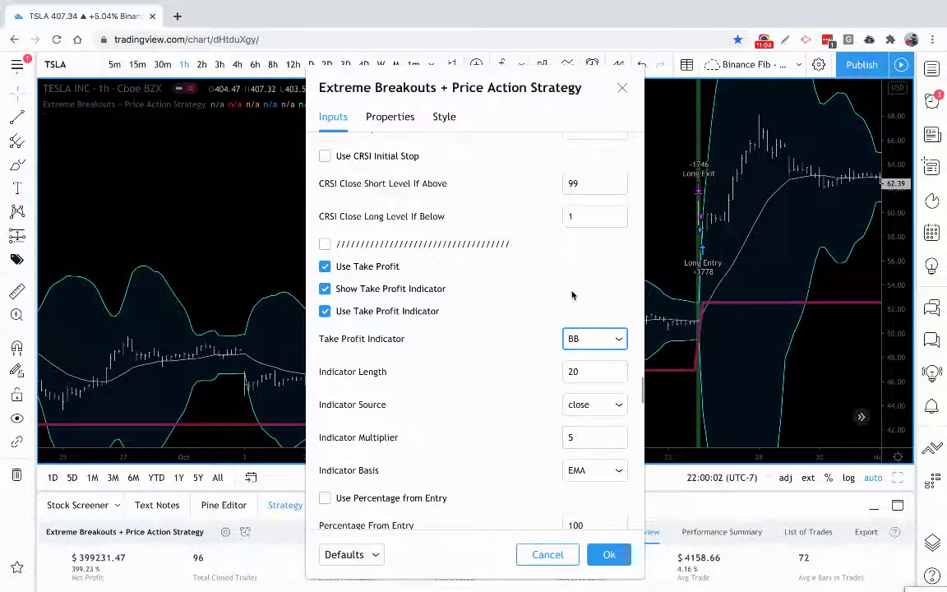
# Step: With the dialog beside the chart, choose KC and untick Show and Use Take Profit Indicator
pyautogui.moveTo(458, 82); pyautogui.dragTo(825, 125)
pyautogui.hscroll(10, 535, 296)
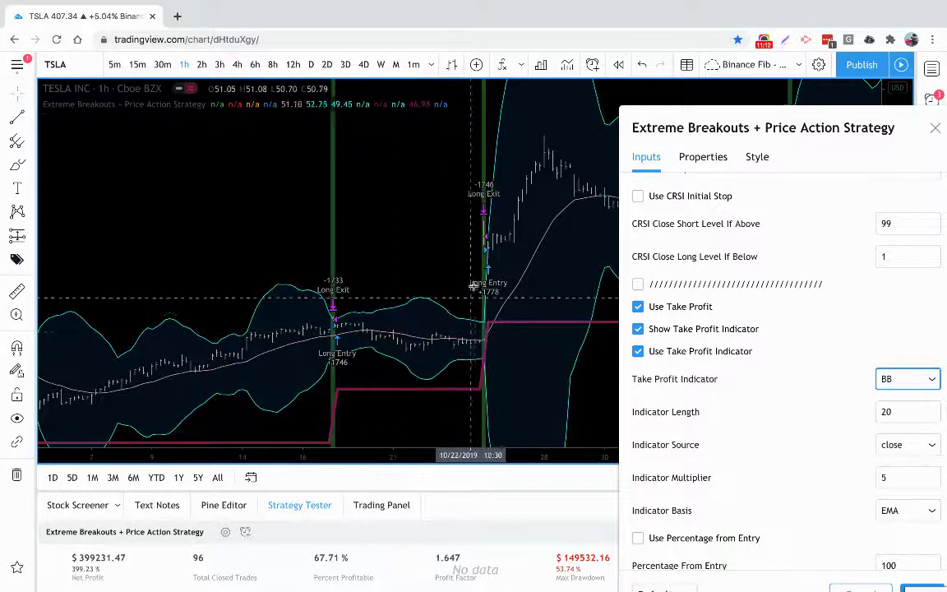
pyautogui.hscroll(8, 497, 321)
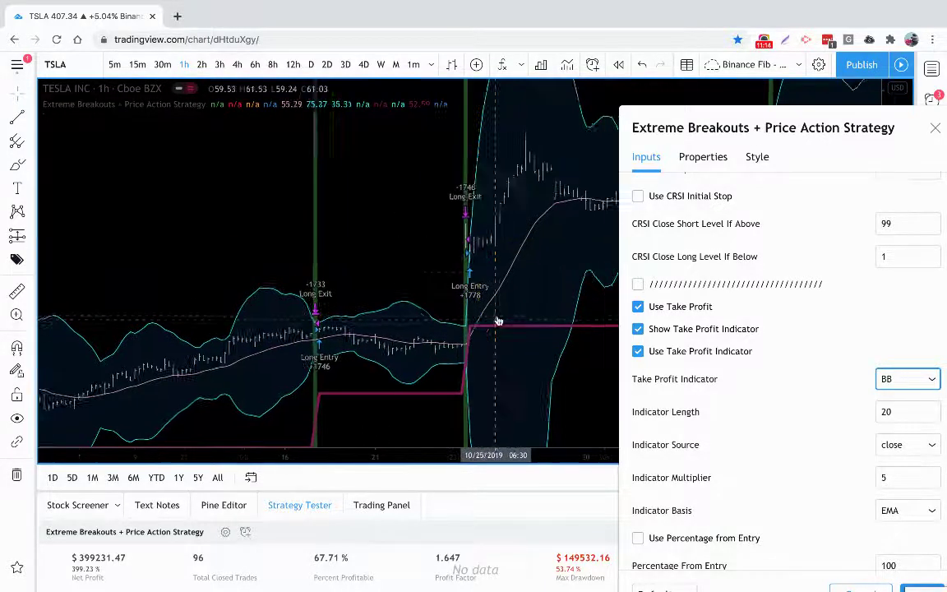
pyautogui.hscroll(3, 498, 321)
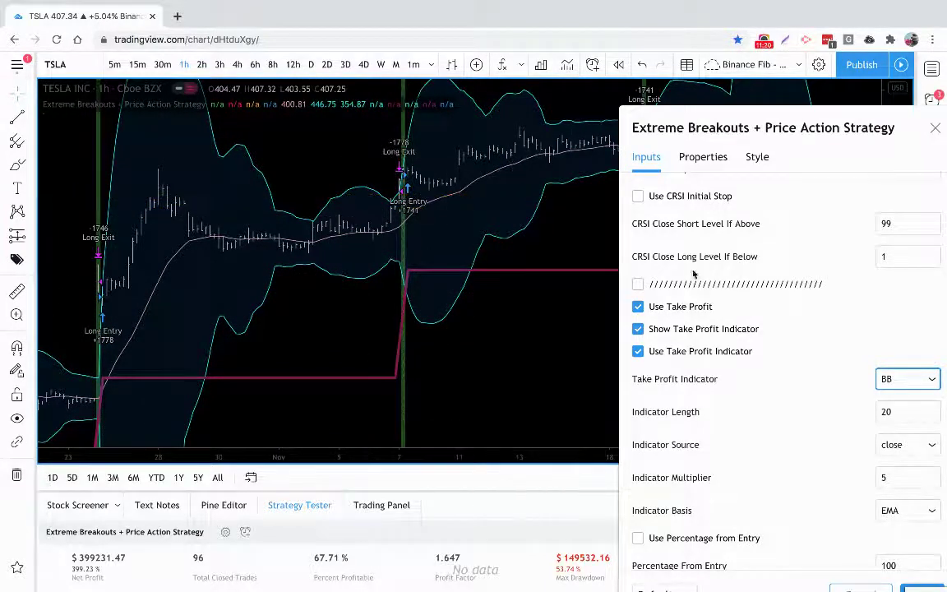
pyautogui.click(896, 387)
pyautogui.click(892, 425)
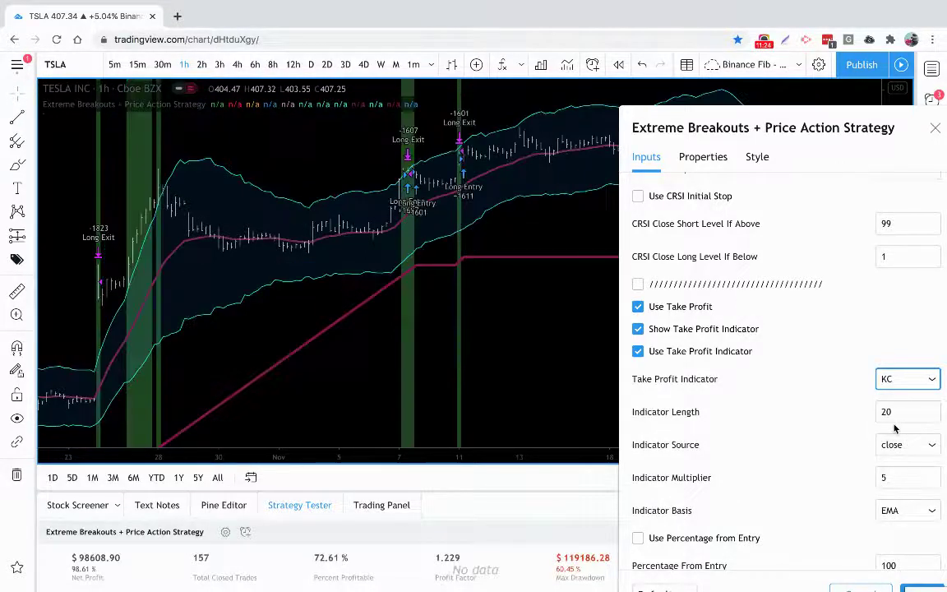
pyautogui.click(639, 329)
pyautogui.click(638, 351)
pyautogui.scroll(-3, 655, 381)
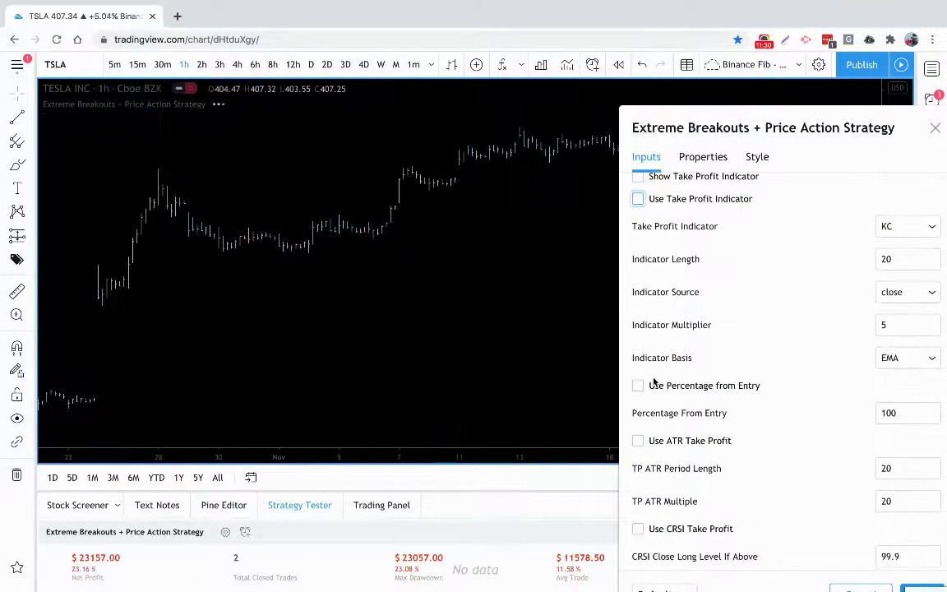
pyautogui.scroll(1, 655, 381)
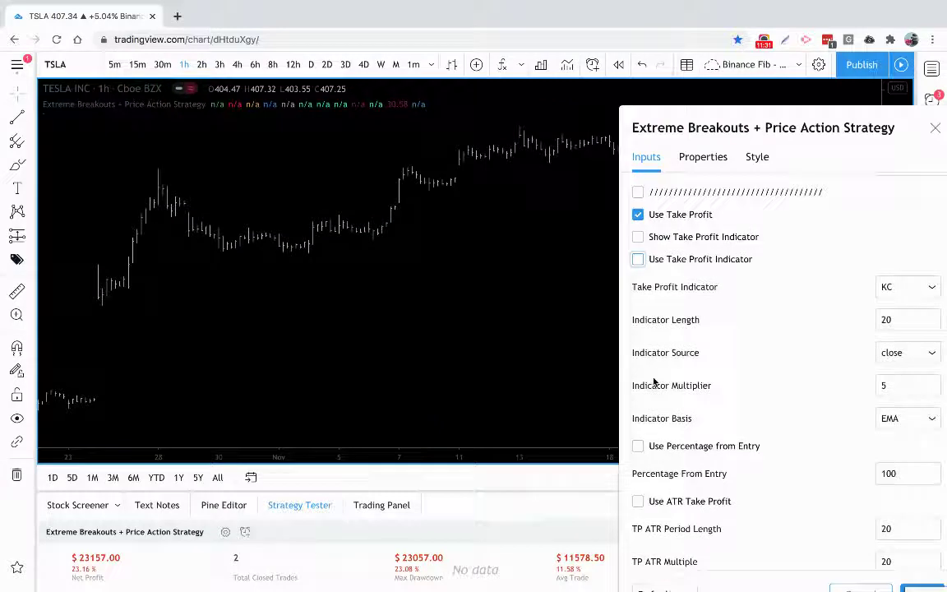
# Step: Tick Use Percentage from Entry and set Percentage From Entry to 10
pyautogui.click(638, 445)
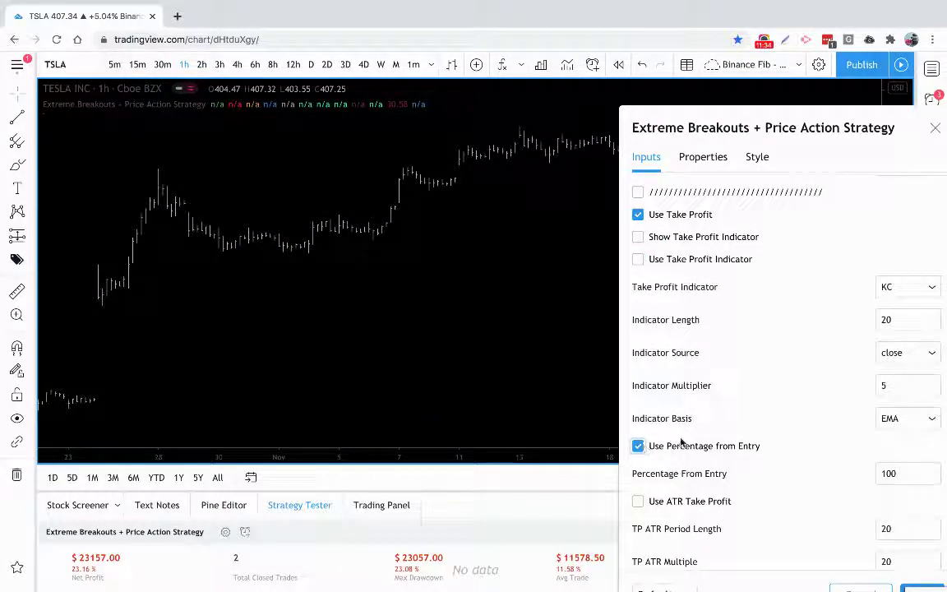
pyautogui.click(905, 474)
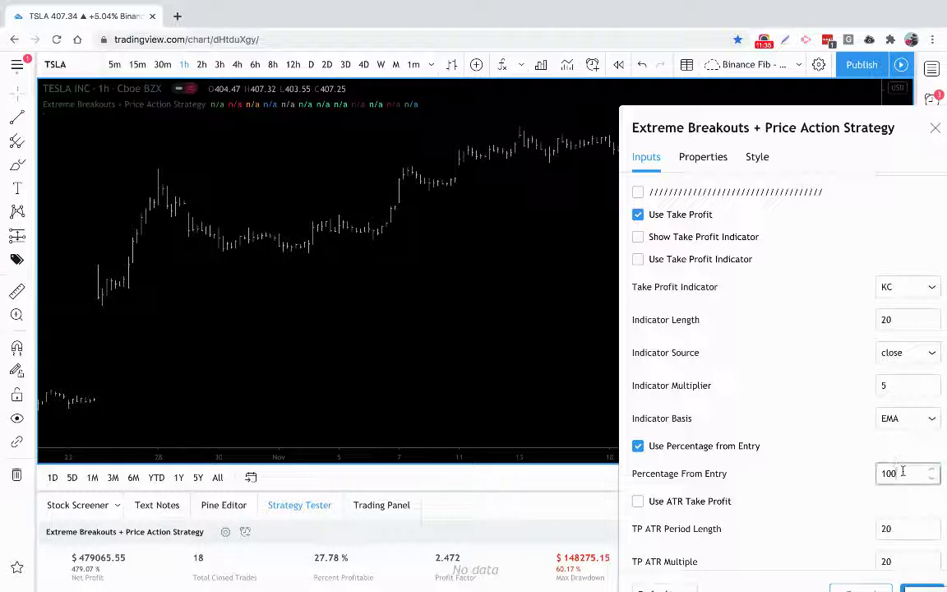
pyautogui.press('BackSpace')
pyautogui.press('BackSpace')
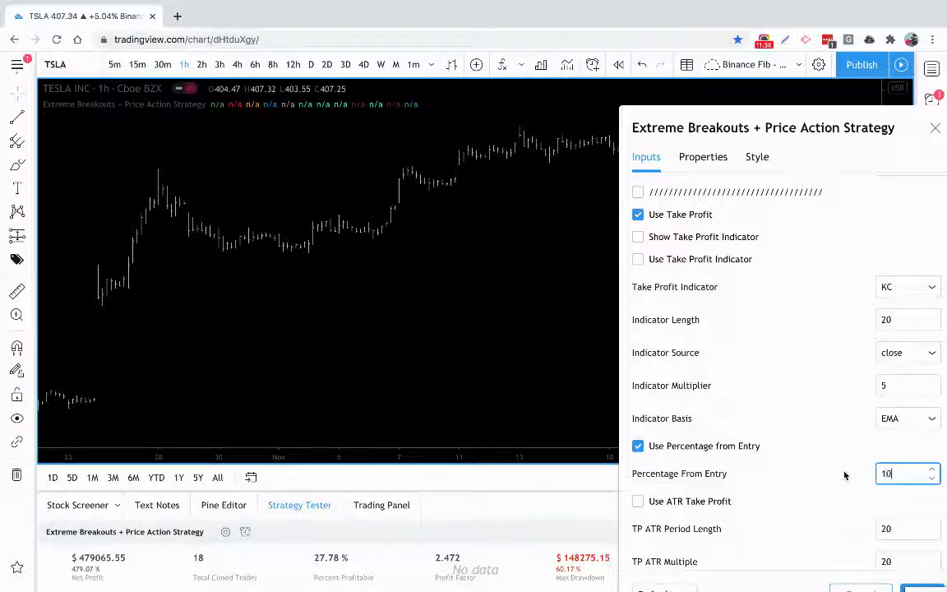
pyautogui.click(717, 452)
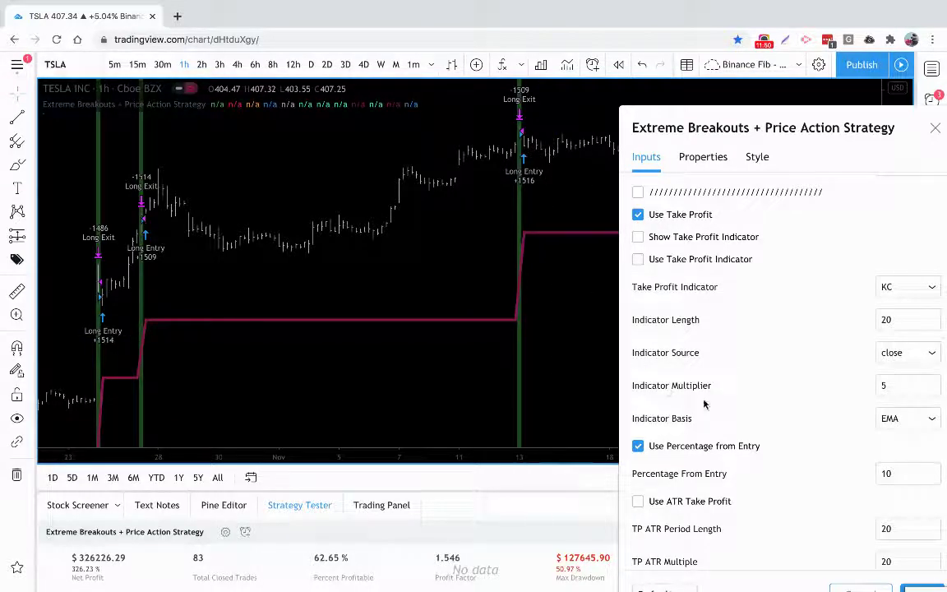
pyautogui.scroll(-1, 704, 403)
pyautogui.click(904, 424)
pyautogui.write('.03')
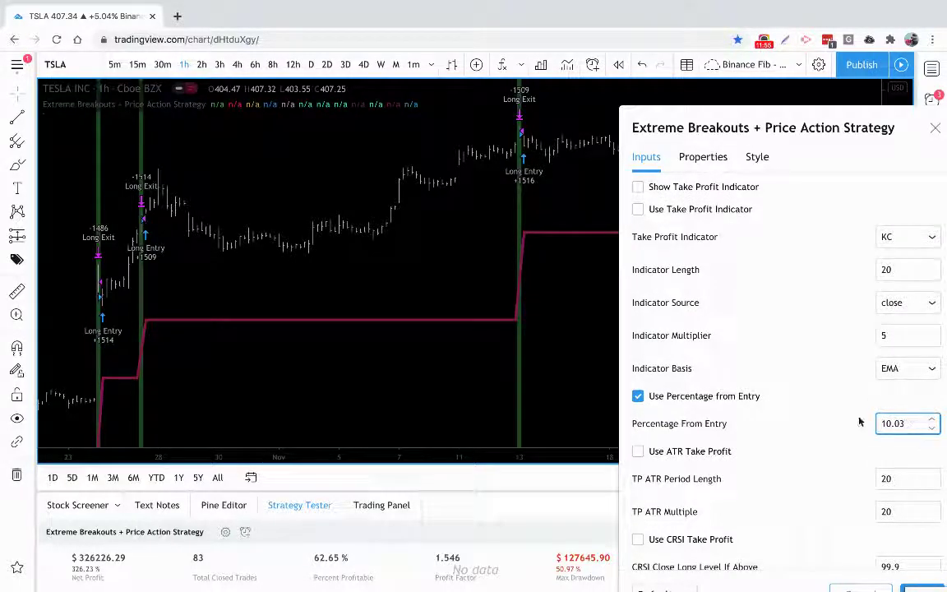
pyautogui.doubleClick(879, 422)
pyautogui.write('10')
pyautogui.click(836, 415)
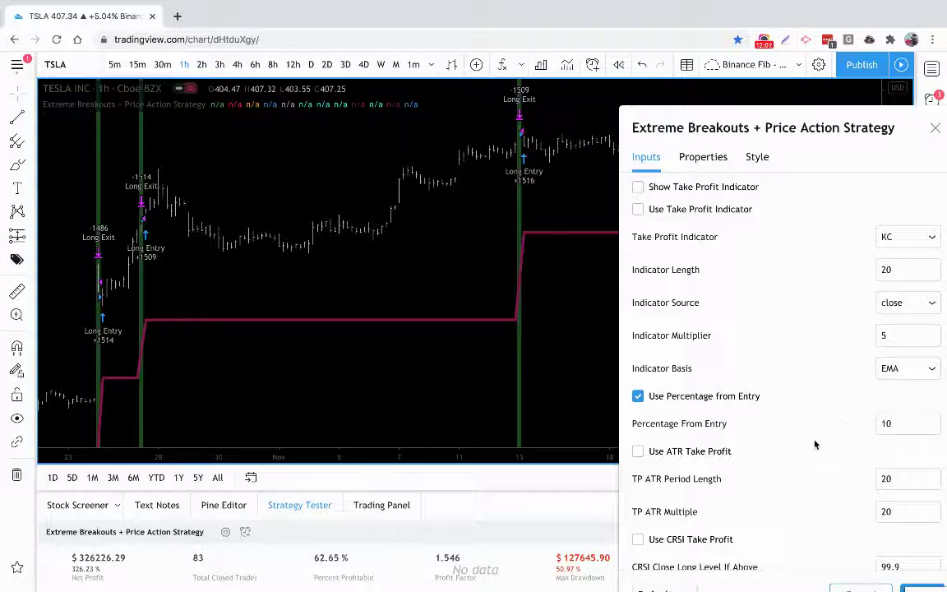
pyautogui.scroll(-1, 814, 445)
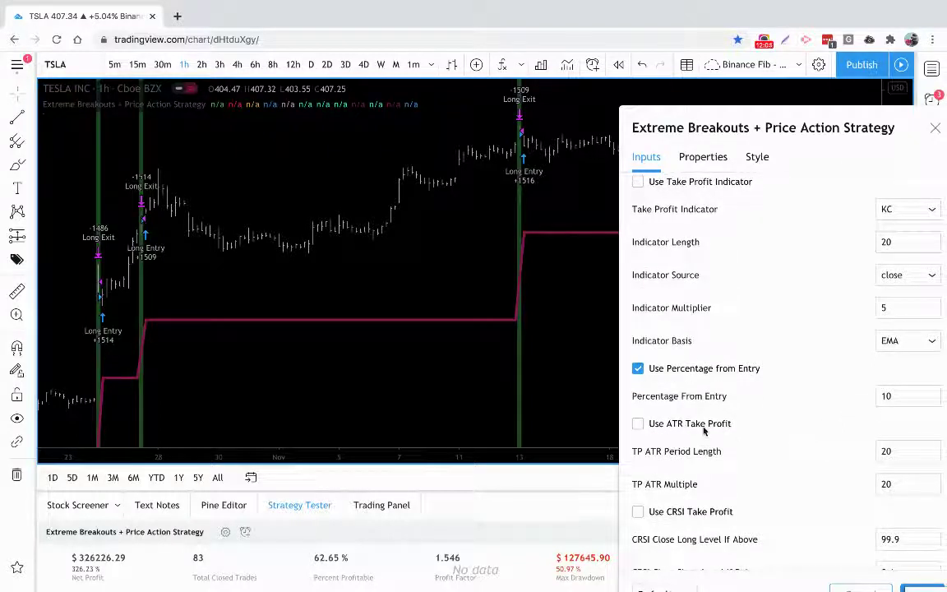
# Step: Swap Percentage from Entry for Use ATR Take Profit with a TP ATR Multiple of 20.53
pyautogui.click(638, 368)
pyautogui.click(639, 424)
pyautogui.click(494, 418)
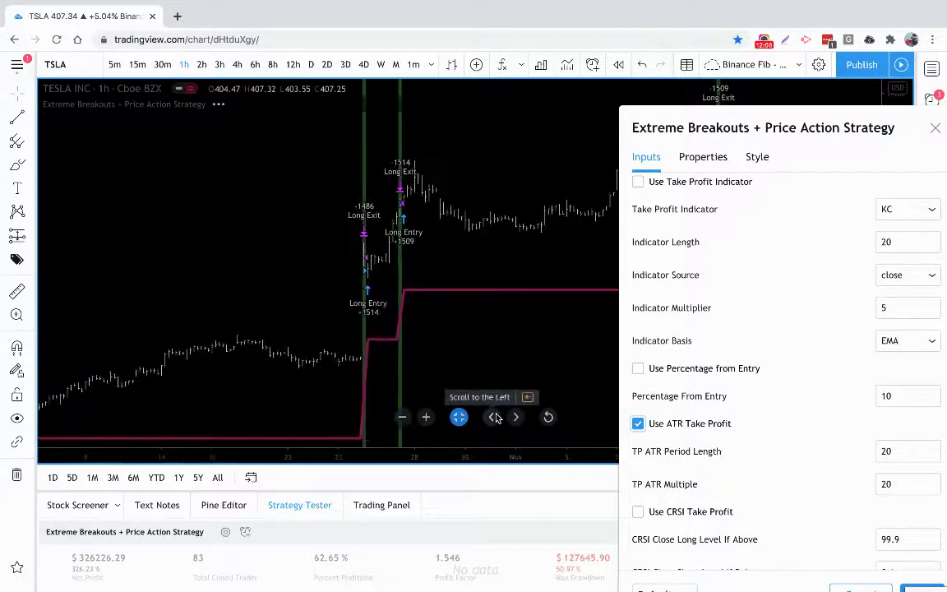
pyautogui.click(895, 484)
pyautogui.press('BackSpace')
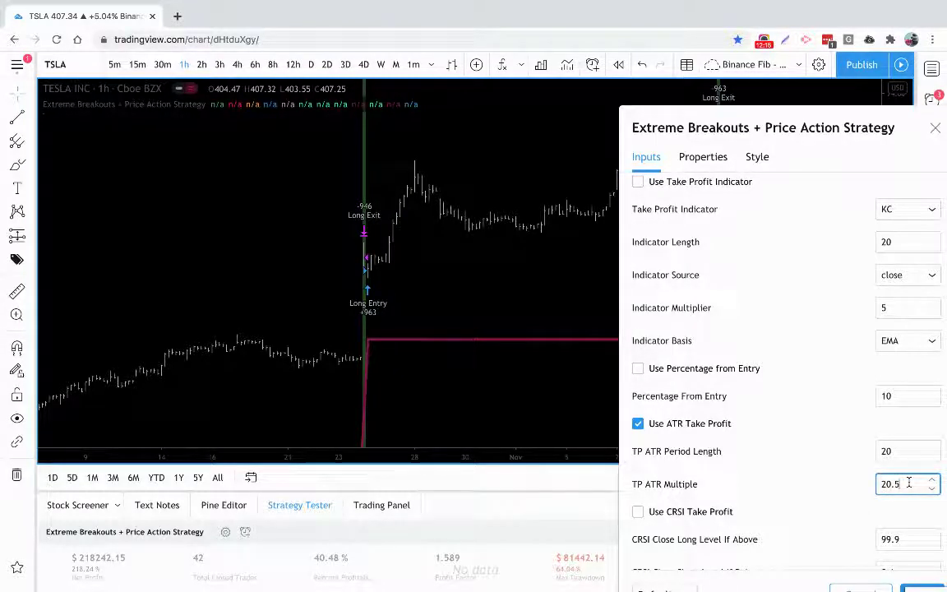
pyautogui.write('3')
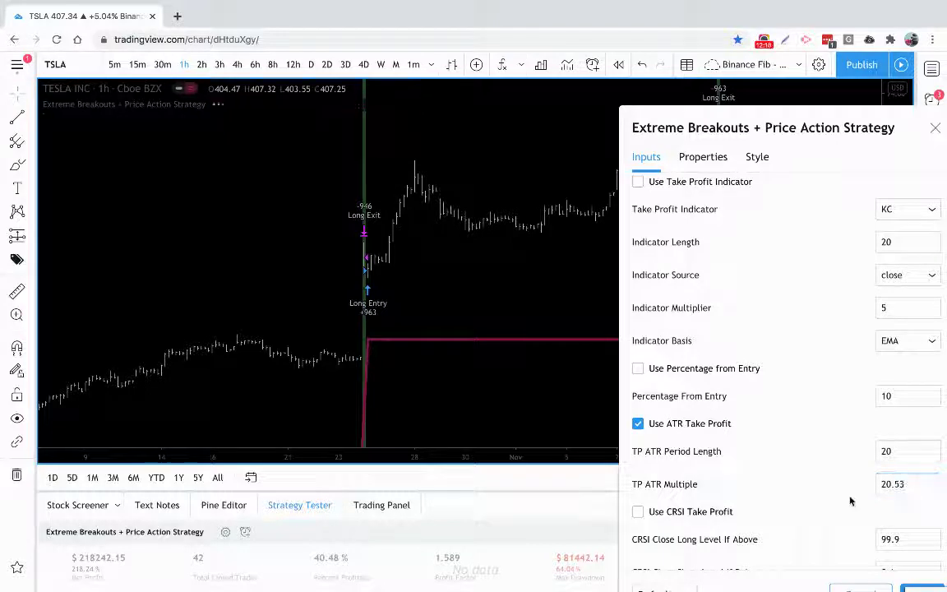
pyautogui.click(900, 484)
pyautogui.click(852, 490)
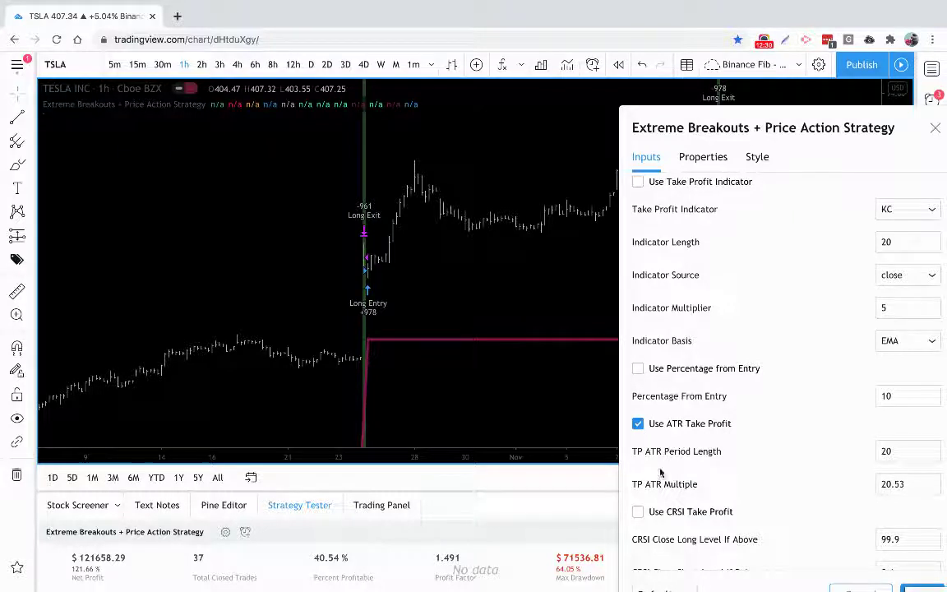
# Step: Untick Use ATR Take Profit and tick Use CRSI Take Profit instead
pyautogui.click(638, 424)
pyautogui.scroll(-2, 638, 428)
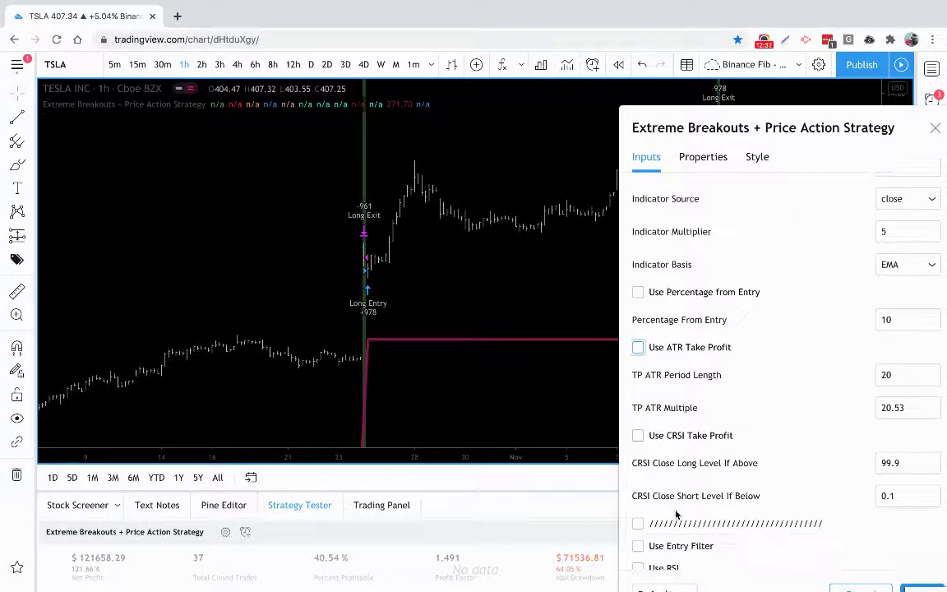
pyautogui.click(638, 435)
pyautogui.scroll(12, 698, 434)
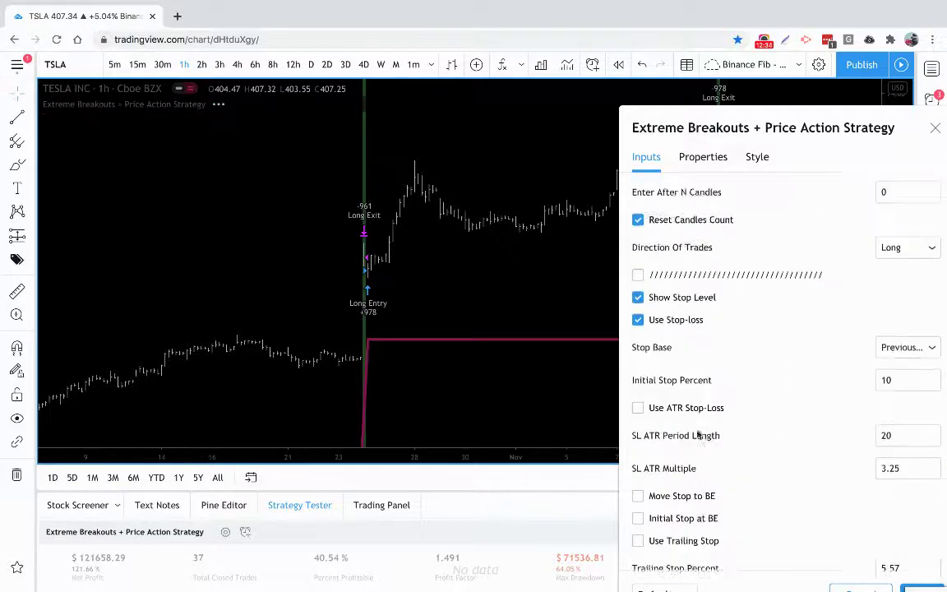
pyautogui.scroll(3, 697, 434)
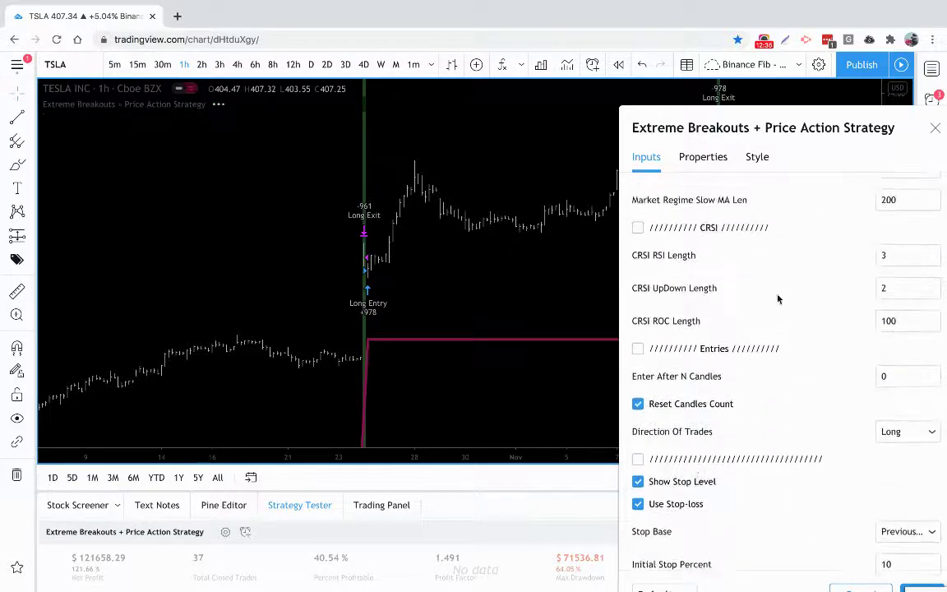
pyautogui.scroll(-15, 725, 300)
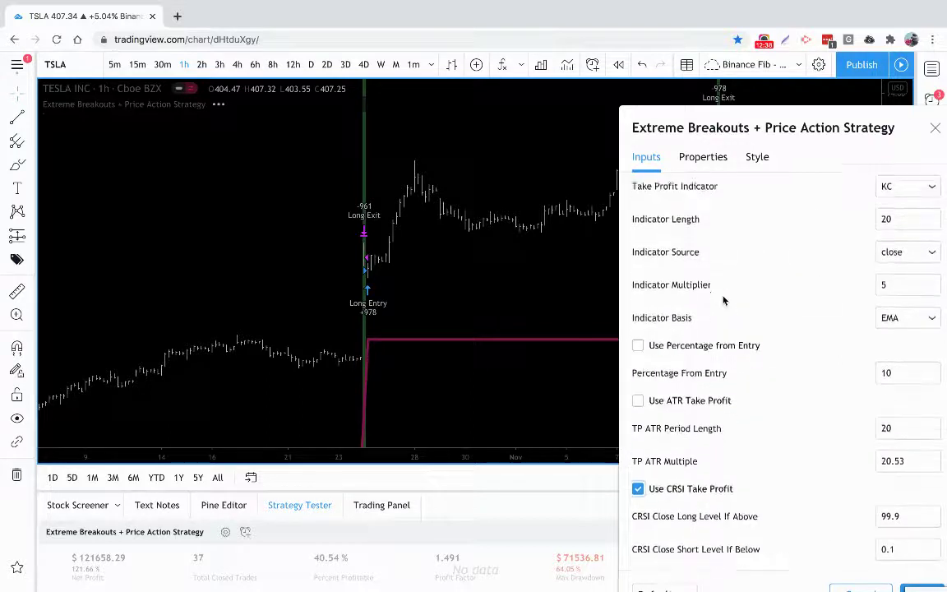
pyautogui.scroll(-3, 724, 300)
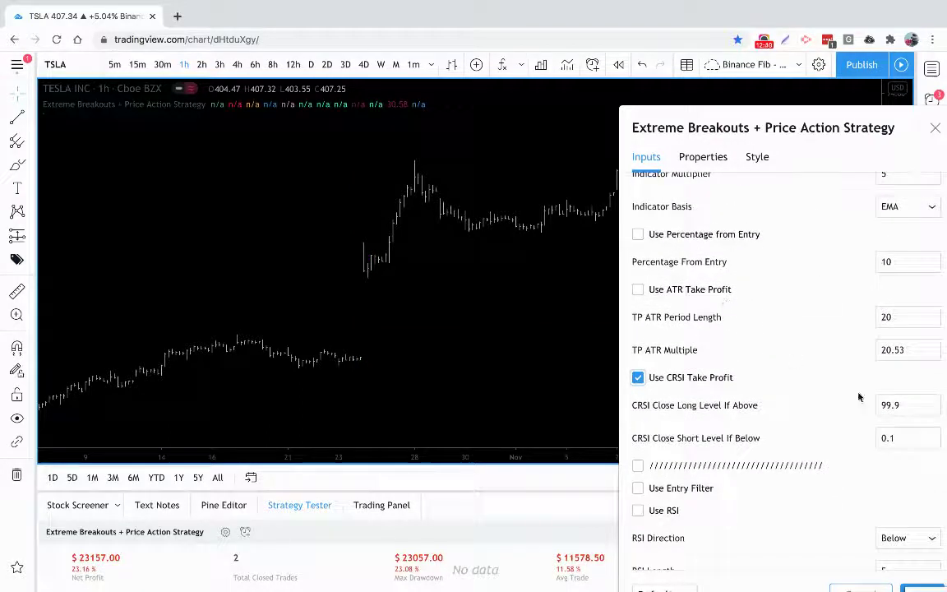
# Step: Set CRSI Close Long to 99 and Close Short to 1, then untick Use CRSI Take Profit
pyautogui.click(900, 403)
pyautogui.press('BackSpace')
pyautogui.press('BackSpace')
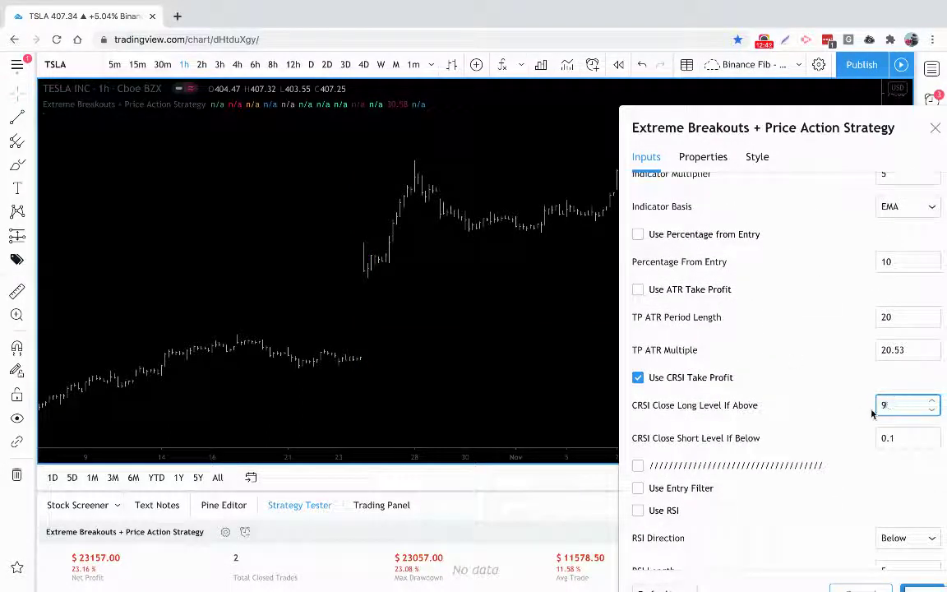
pyautogui.click(899, 438)
pyautogui.press('BackSpace')
pyautogui.press('BackSpace')
pyautogui.press('BackSpace')
pyautogui.write('1')
pyautogui.click(827, 425)
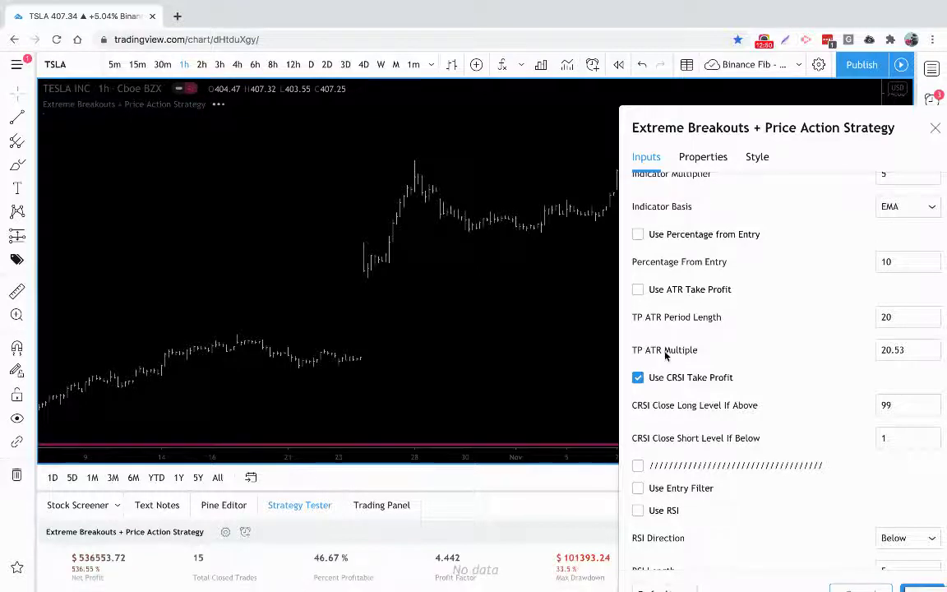
pyautogui.scroll(2, 666, 354)
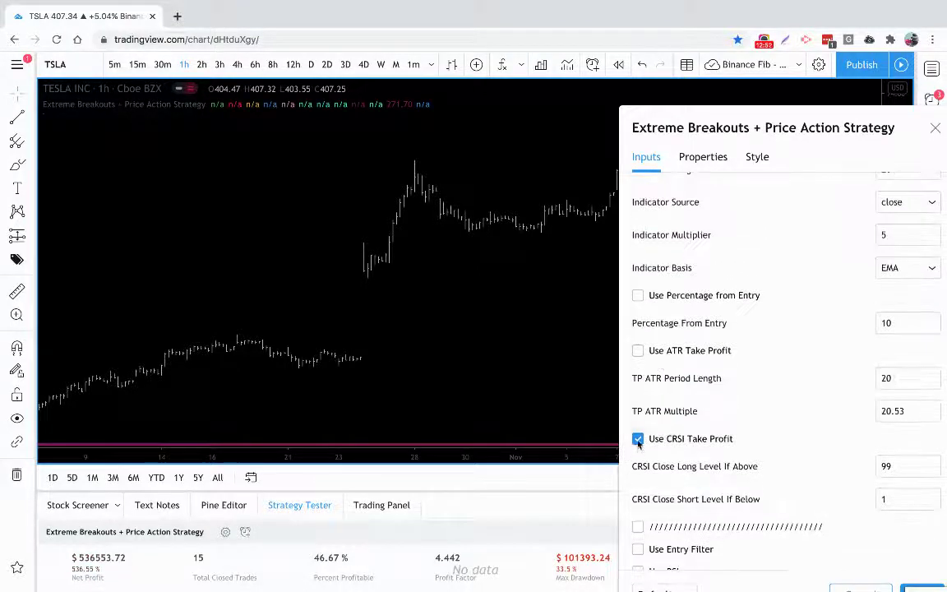
pyautogui.click(639, 440)
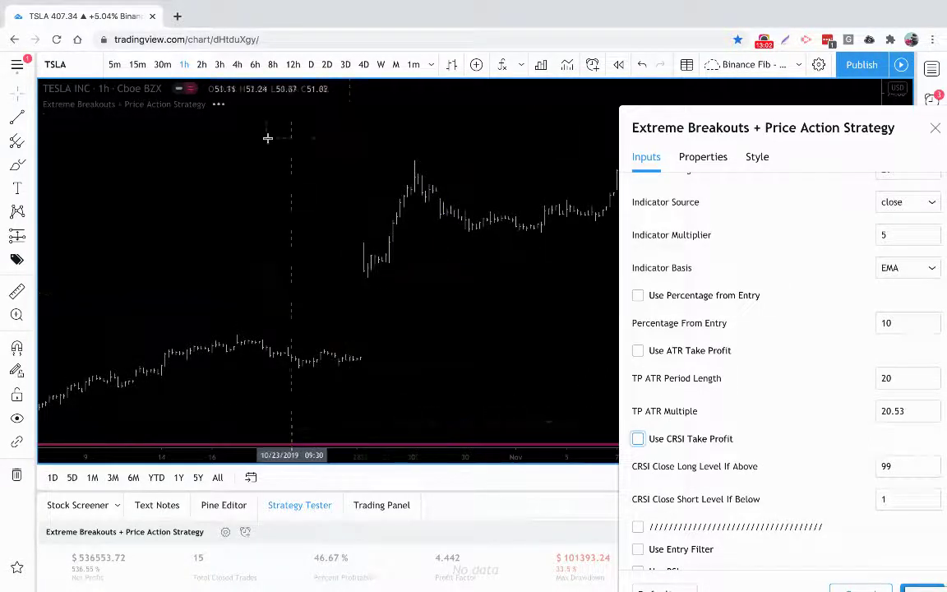
# Step: Re-tick Use Percentage from Entry and Use CRSI Take Profit
pyautogui.scroll(4, 694, 310)
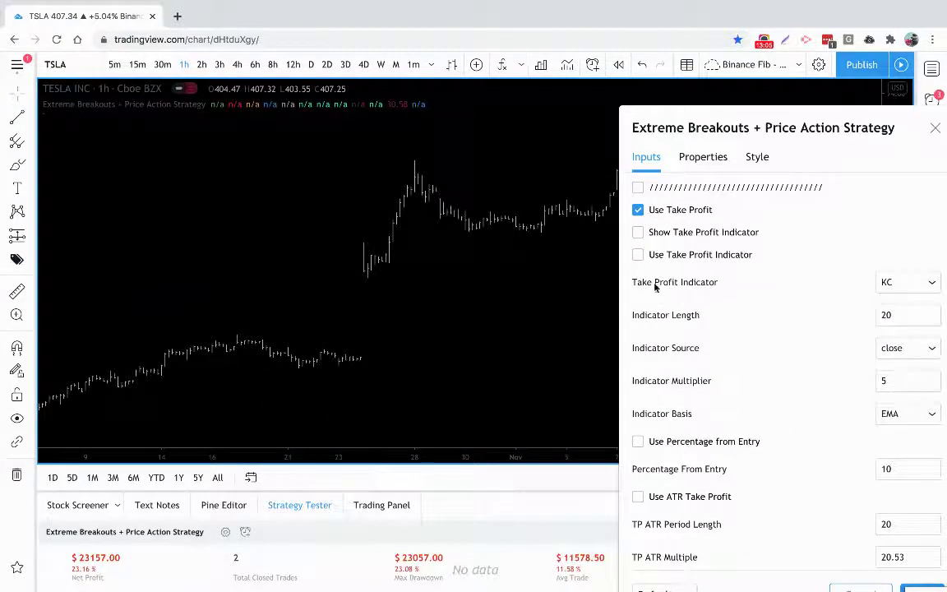
pyautogui.scroll(-2, 637, 281)
pyautogui.click(638, 361)
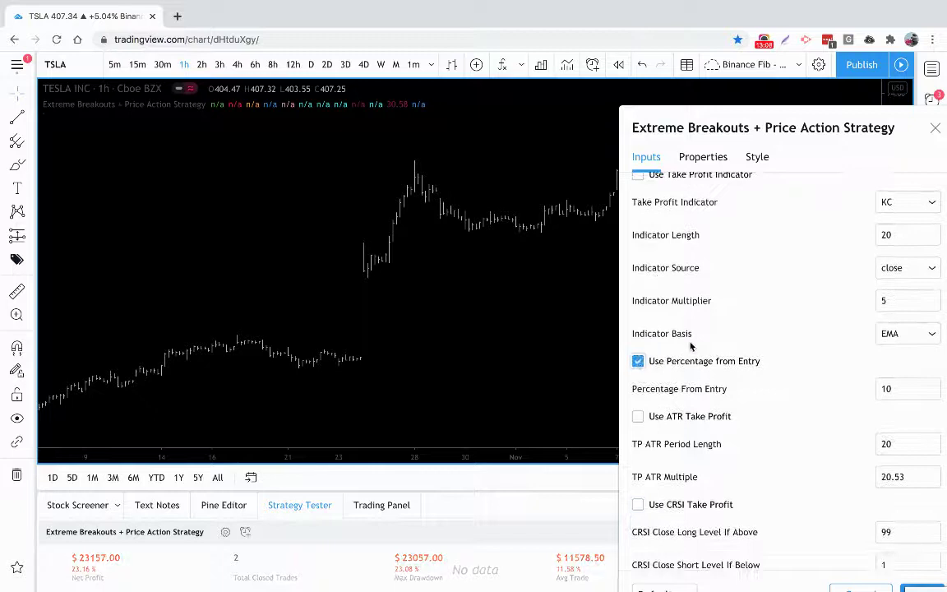
pyautogui.scroll(-1, 691, 346)
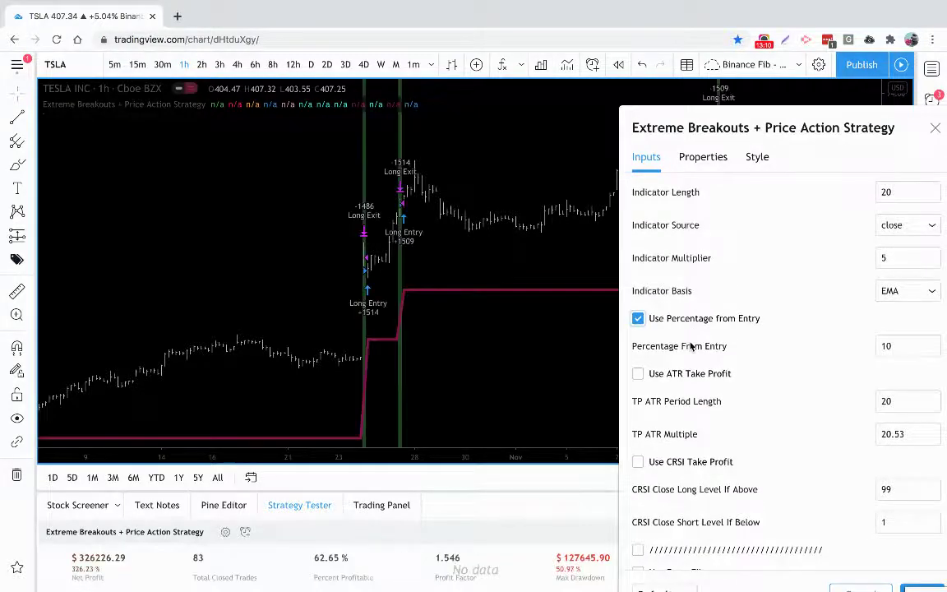
pyautogui.click(638, 467)
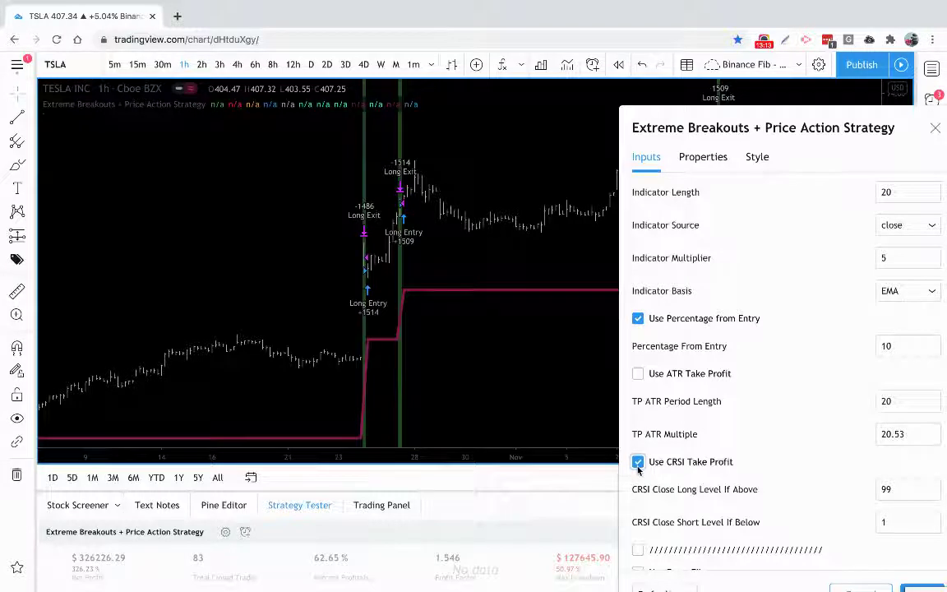
# Step: Turn on Show and Use Take Profit Indicator and Use ATR Take Profit
pyautogui.scroll(3, 653, 349)
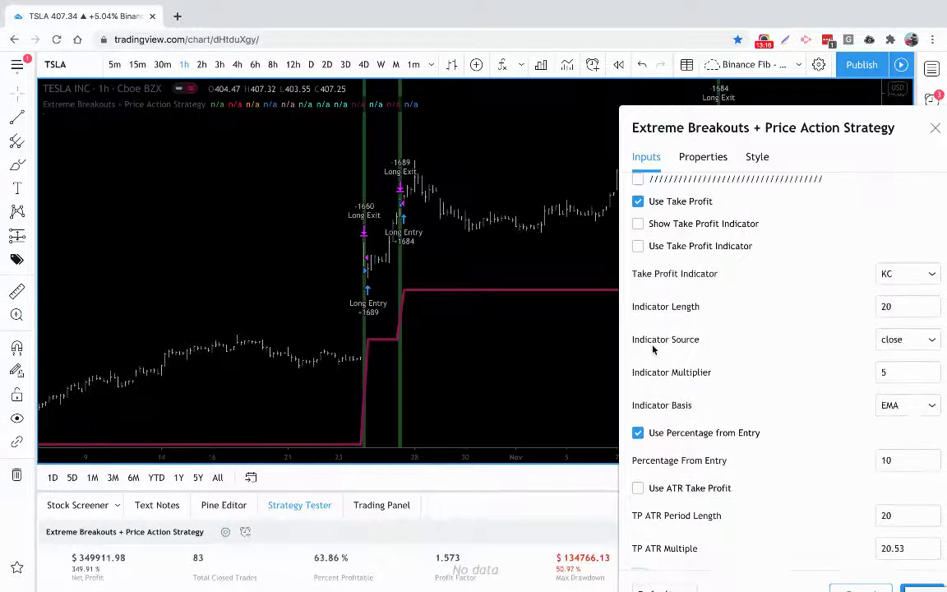
pyautogui.scroll(1, 653, 349)
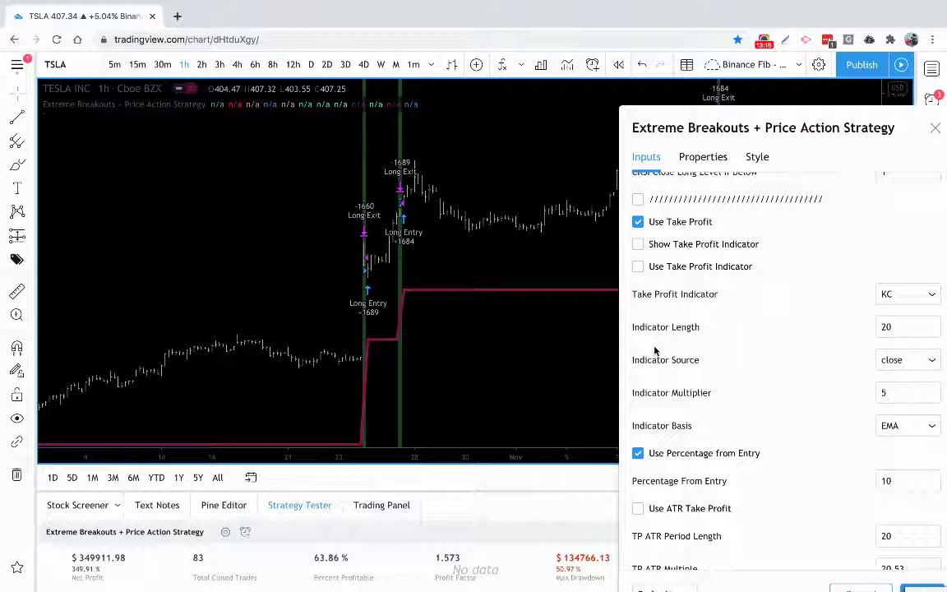
pyautogui.click(638, 244)
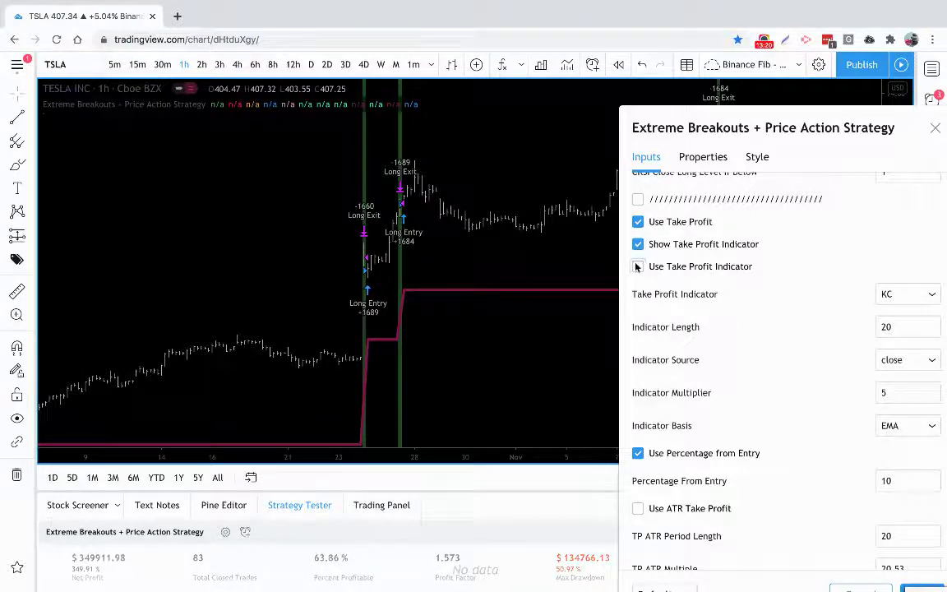
pyautogui.click(639, 266)
pyautogui.scroll(-2, 666, 326)
pyautogui.scroll(-1, 666, 325)
pyautogui.click(646, 393)
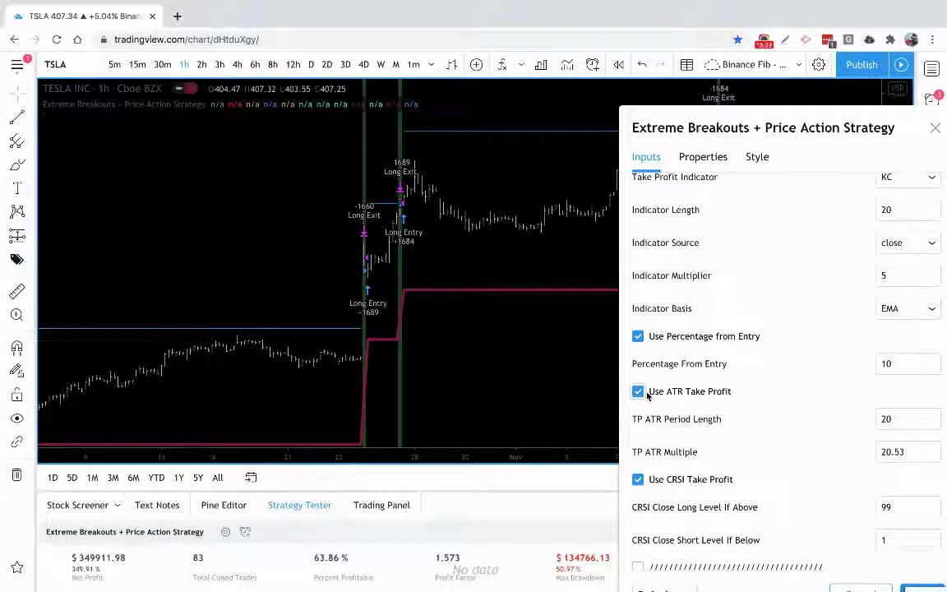
# Step: Untick the take profit indicator options, ATR Take Profit and CRSI Take Profit, keeping 10% from entry
pyautogui.scroll(2, 697, 220)
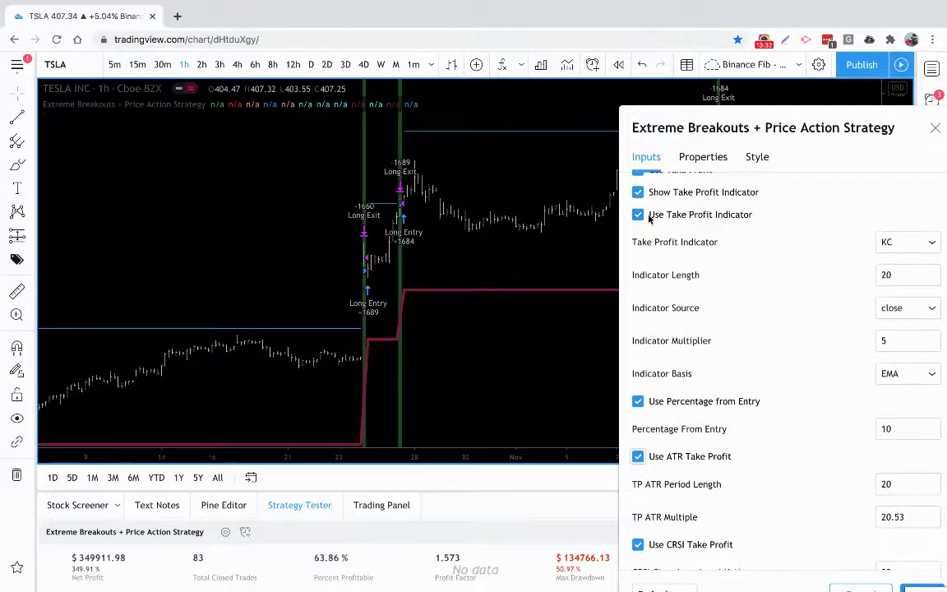
pyautogui.scroll(1, 668, 241)
pyautogui.click(637, 212)
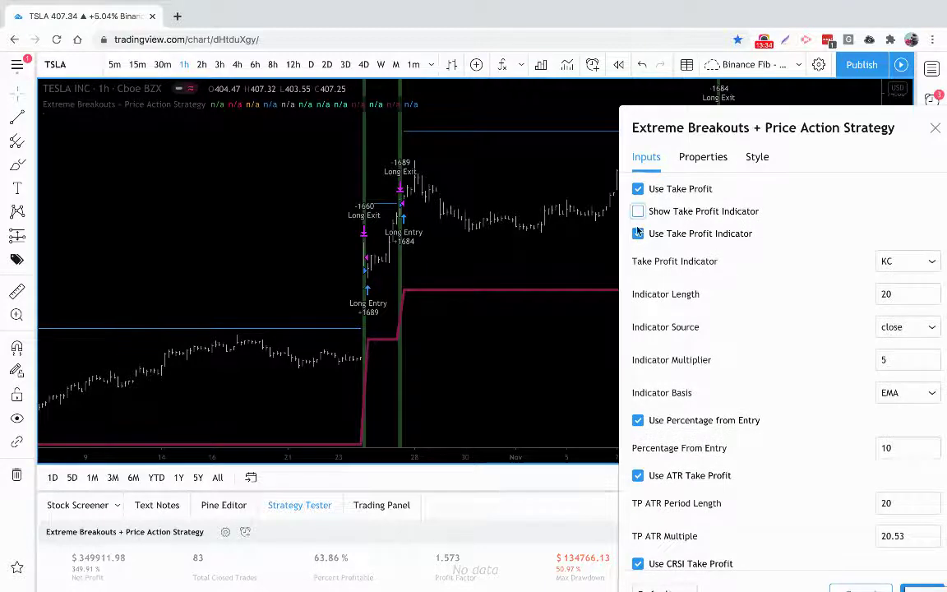
pyautogui.click(639, 233)
pyautogui.scroll(-4, 658, 387)
pyautogui.click(639, 333)
pyautogui.click(638, 420)
# Step: Scroll through the Inputs tab to locate the entry filter section
pyautogui.scroll(-10, 697, 395)
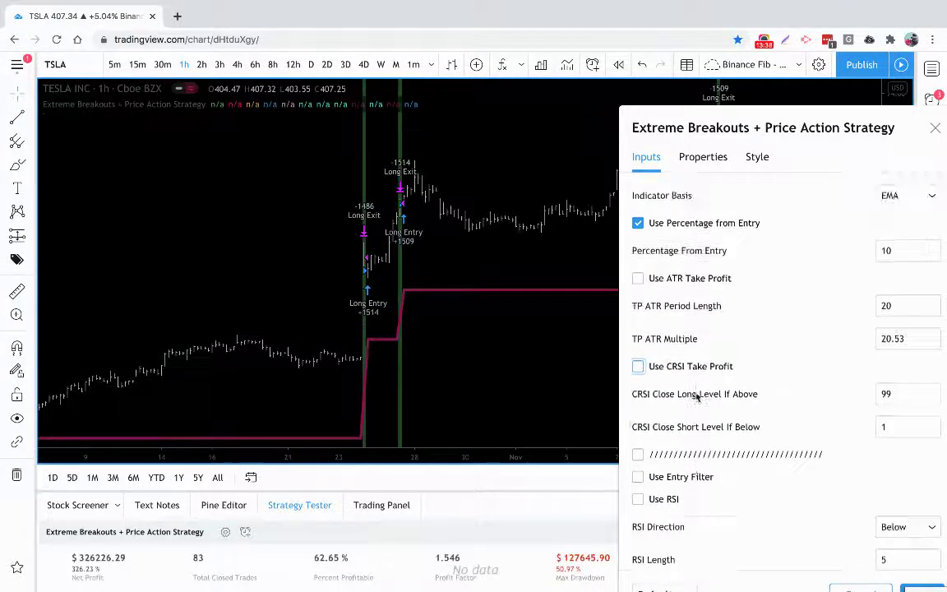
pyautogui.scroll(-5, 698, 393)
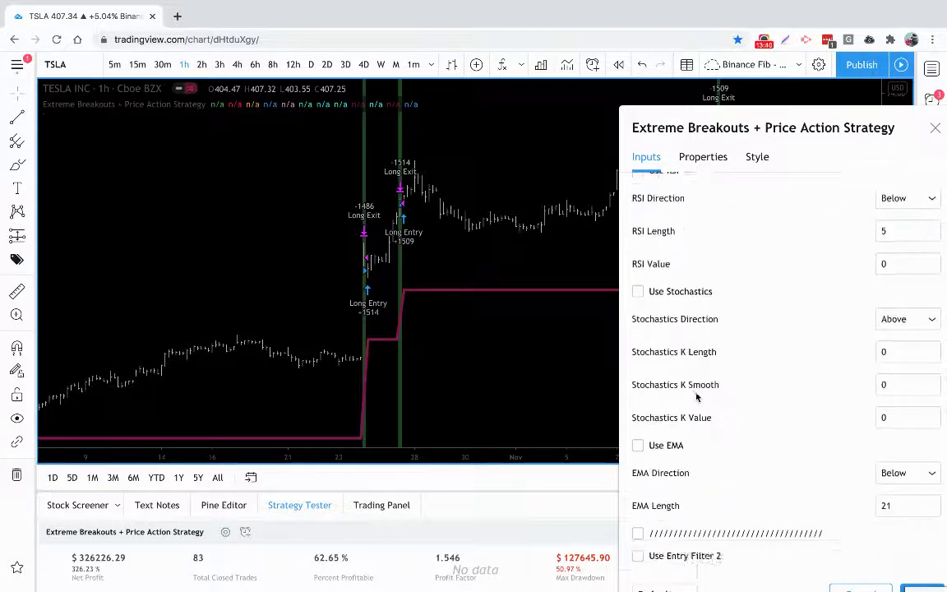
pyautogui.scroll(3, 705, 423)
pyautogui.scroll(1, 755, 378)
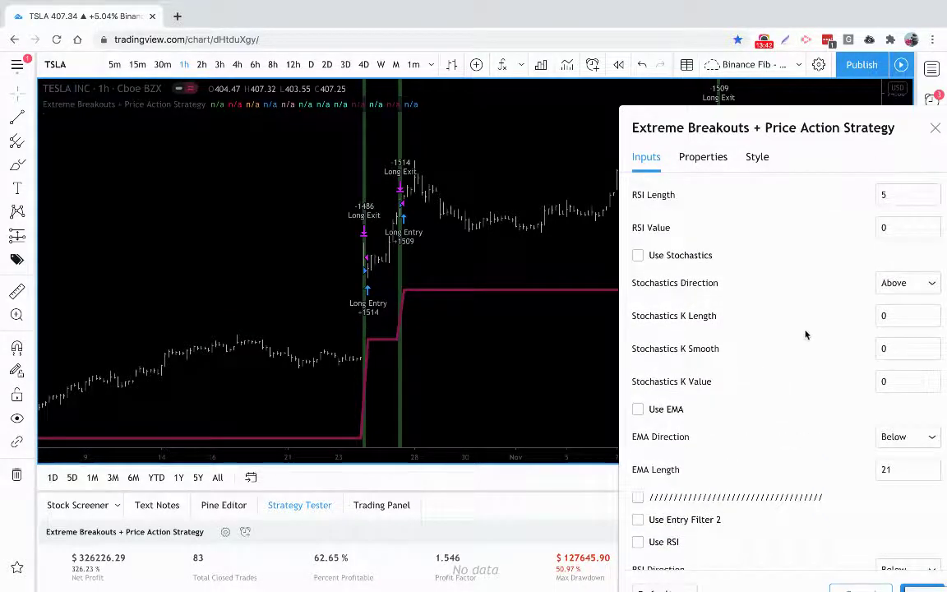
pyautogui.scroll(4, 829, 254)
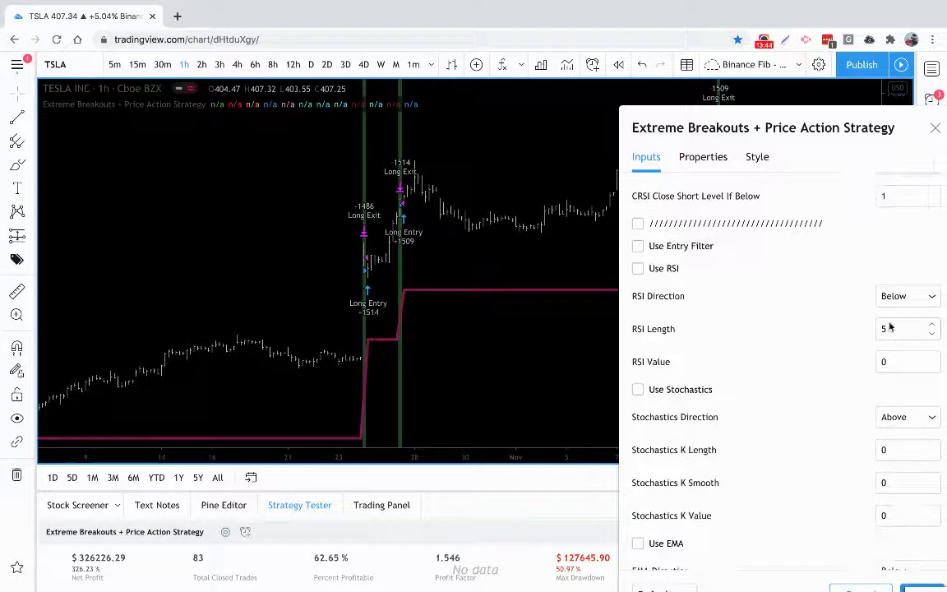
pyautogui.scroll(-1, 900, 339)
pyautogui.scroll(4, 899, 338)
pyautogui.scroll(-1, 898, 338)
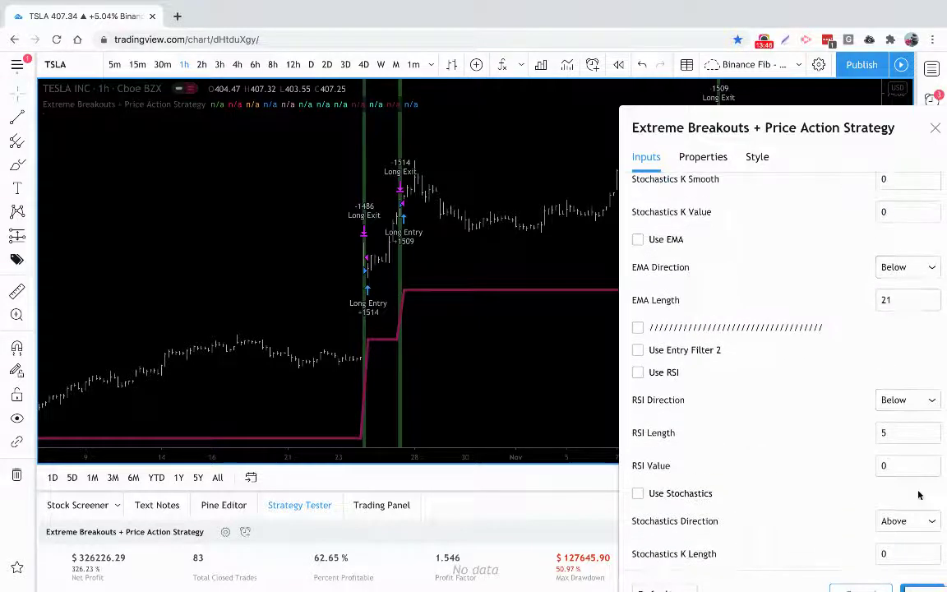
pyautogui.scroll(2, 906, 451)
pyautogui.scroll(-7, 908, 445)
pyautogui.scroll(1, 864, 411)
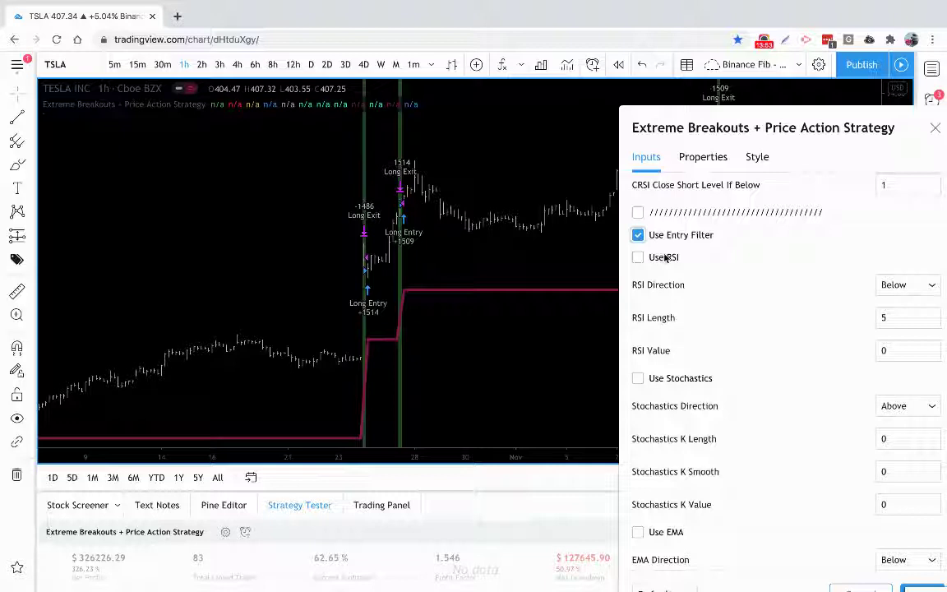
# Step: Tick the entry filter's Use RSI with direction Above, RSI Length 4 and RSI Value 80
pyautogui.click(639, 257)
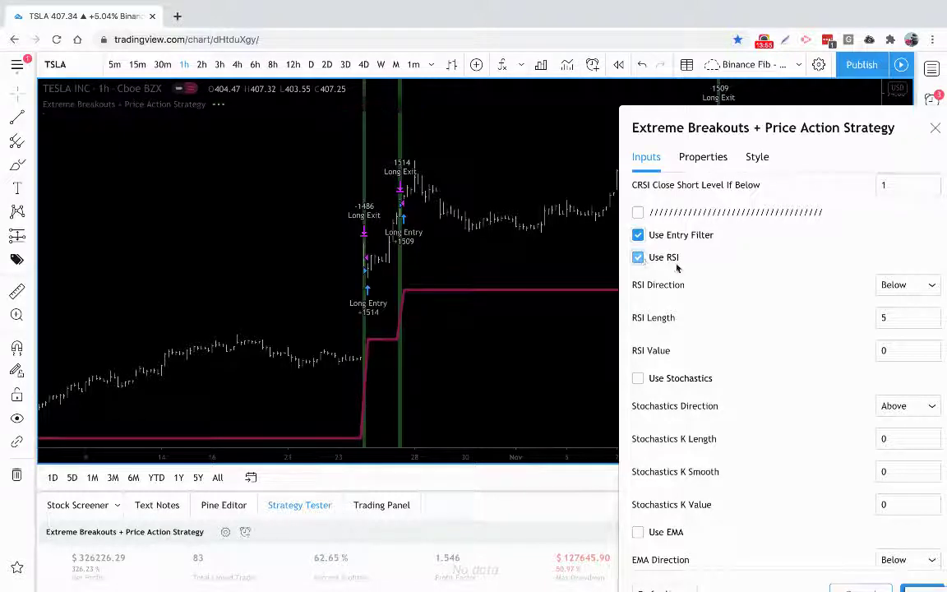
pyautogui.click(898, 290)
pyautogui.click(896, 311)
pyautogui.click(889, 351)
pyautogui.write('50')
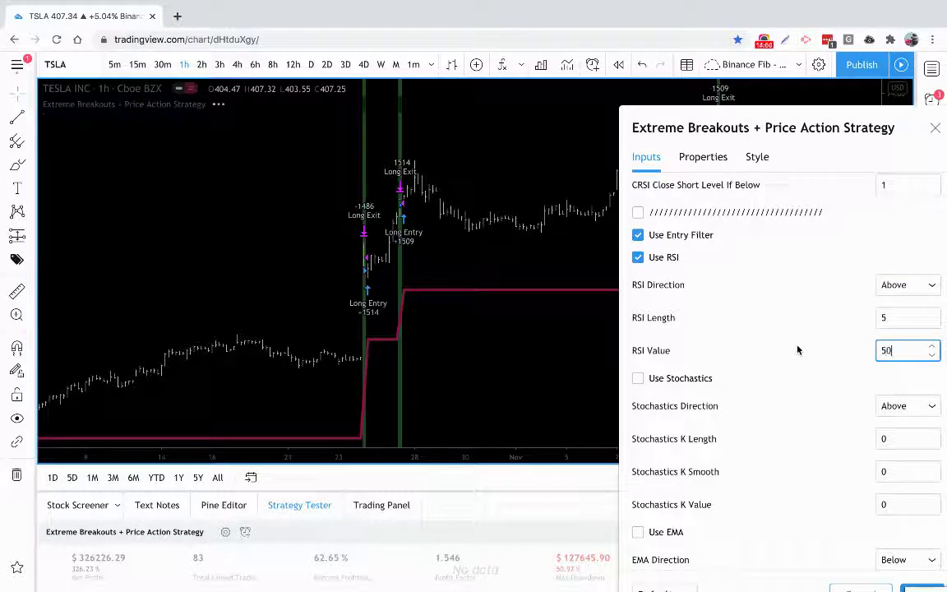
pyautogui.click(933, 322)
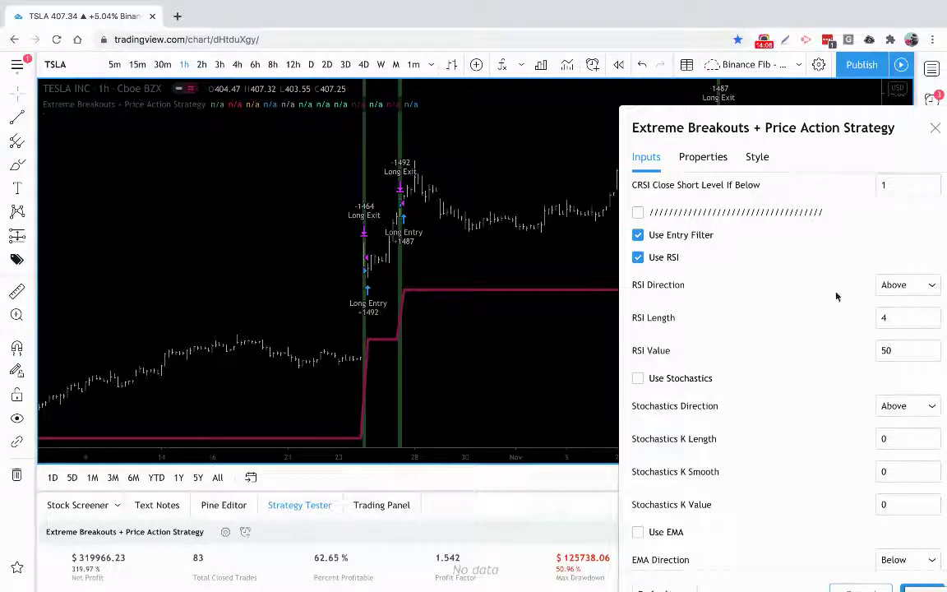
pyautogui.click(888, 351)
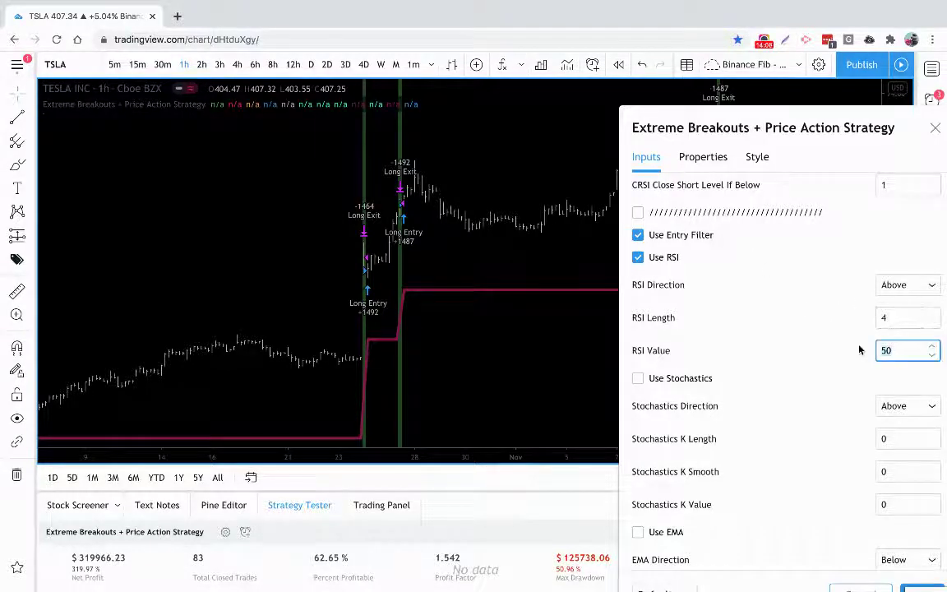
pyautogui.click(838, 349)
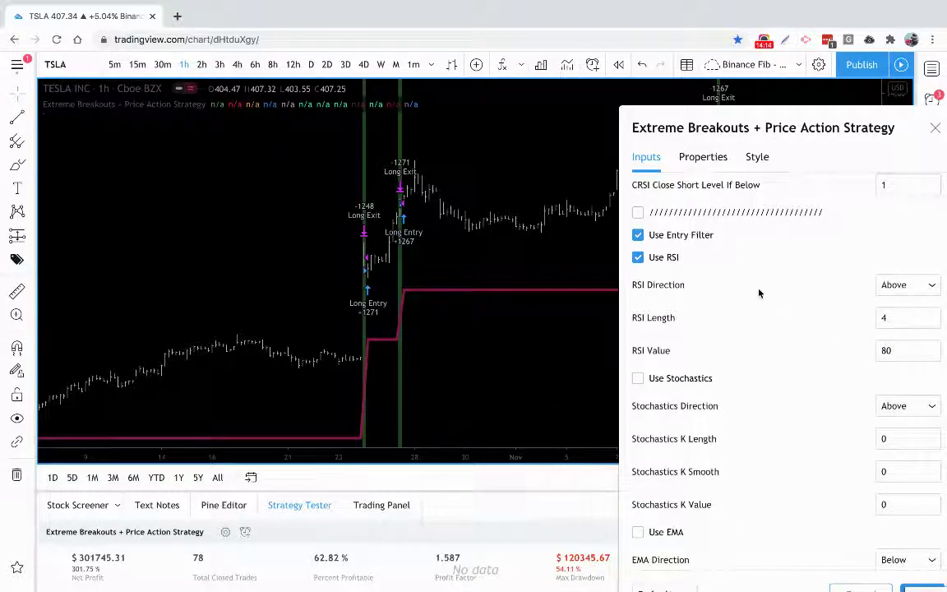
pyautogui.click(923, 285)
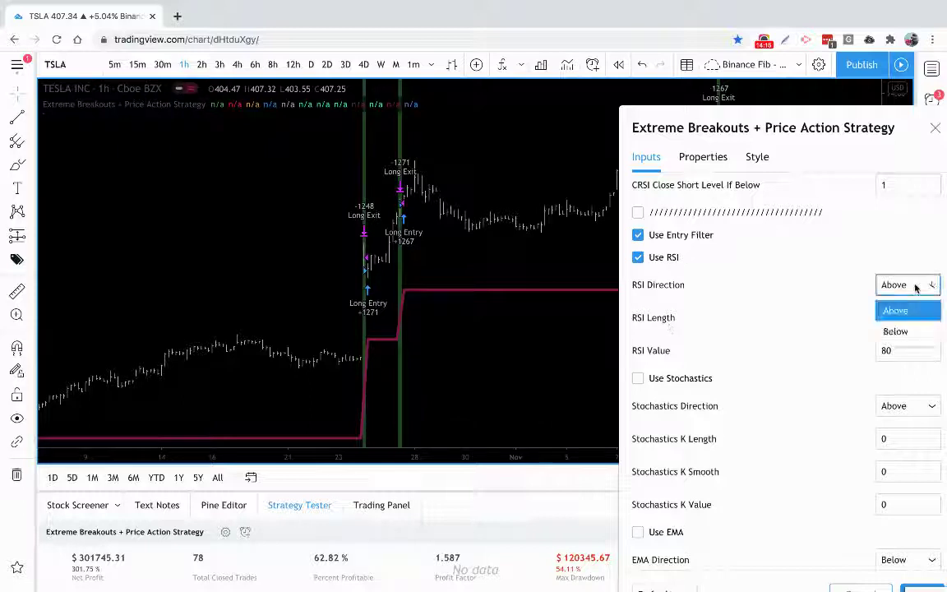
pyautogui.scroll(-3, 828, 290)
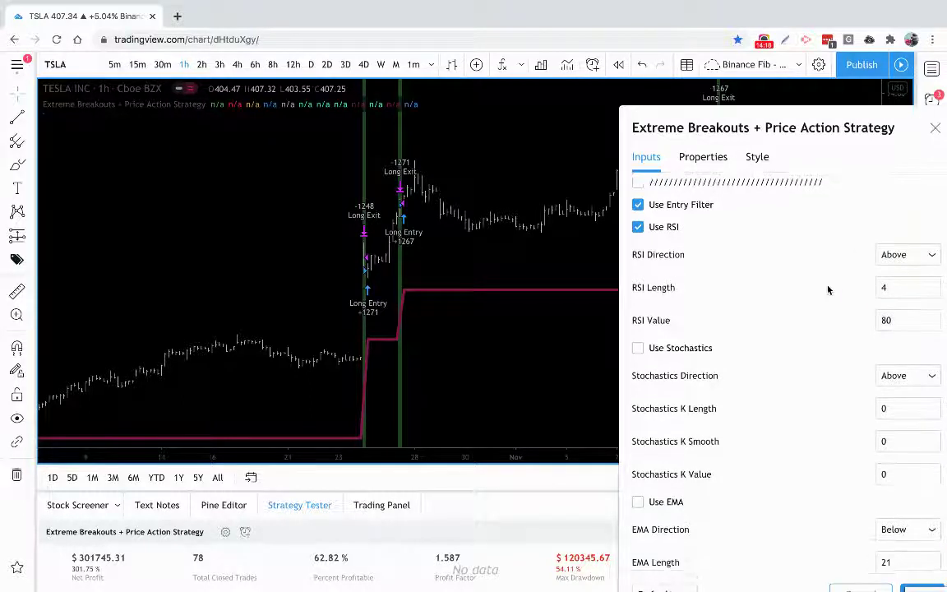
pyautogui.scroll(-5, 828, 289)
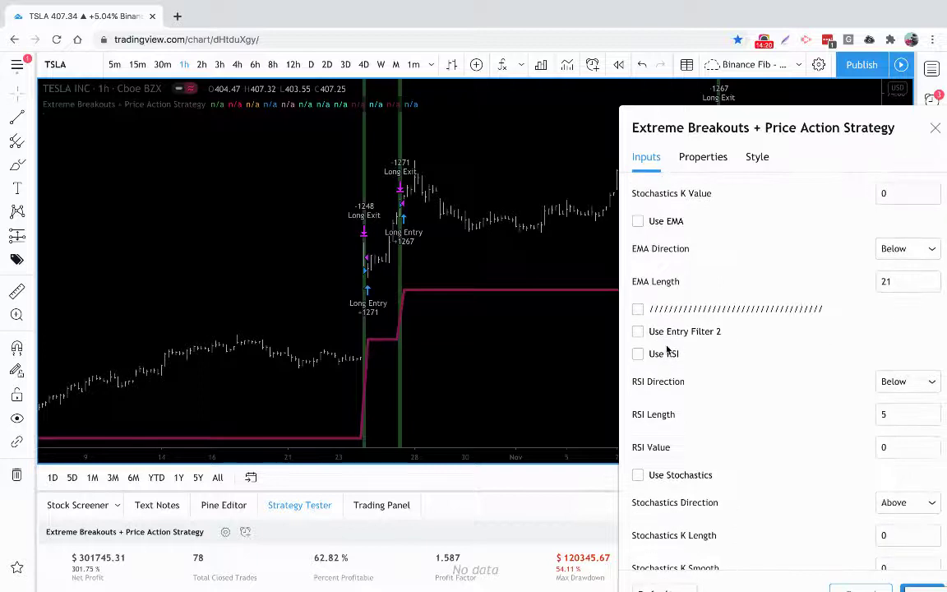
# Step: Enable Entry Filter 2 and its RSI, with RSI Length 50 and direction Above
pyautogui.click(663, 332)
pyautogui.click(661, 354)
pyautogui.click(884, 415)
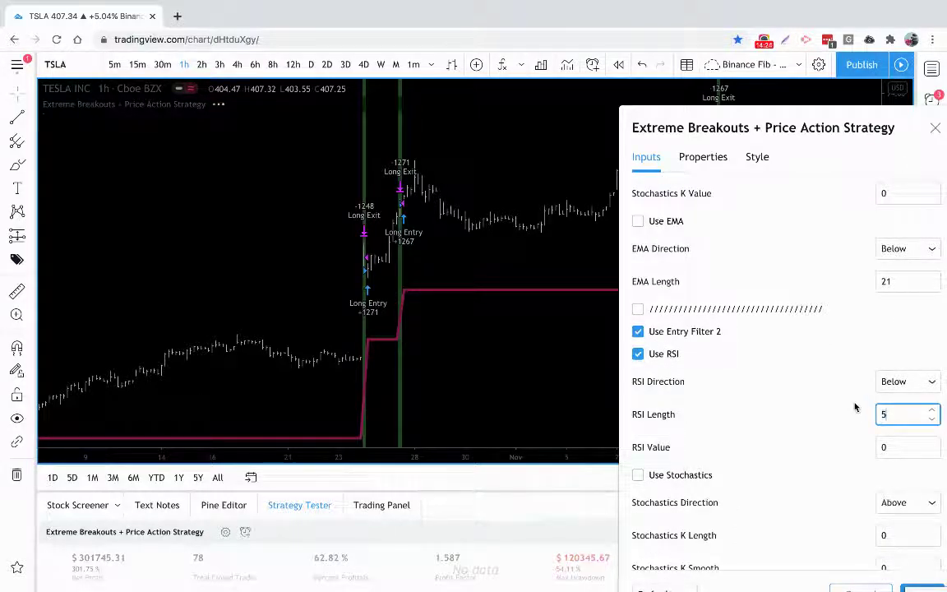
pyautogui.write('0')
pyautogui.click(889, 437)
pyautogui.click(889, 448)
pyautogui.click(904, 381)
pyautogui.click(892, 404)
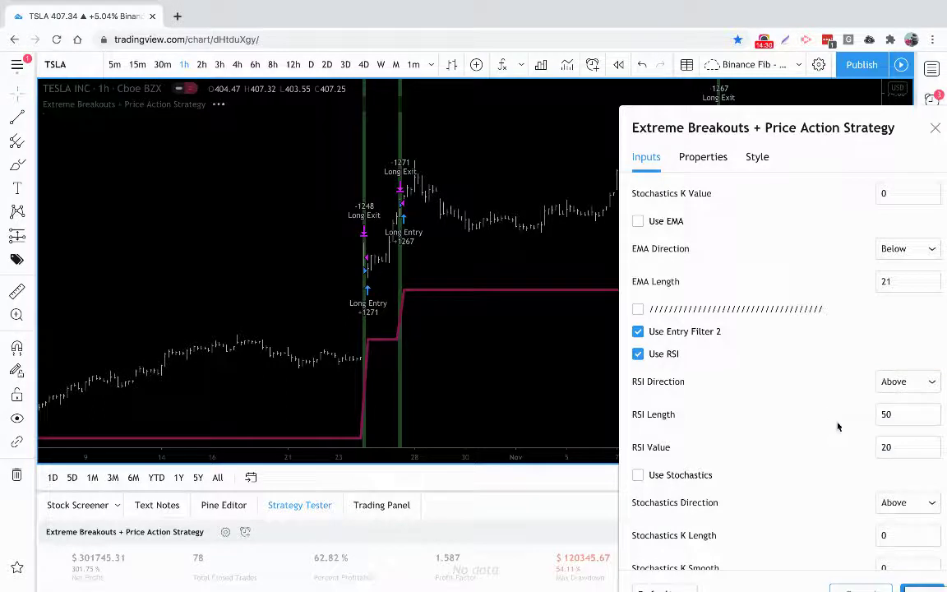
# Step: Change the second filter's RSI Value from 20 to 50, then untick its Use RSI
pyautogui.scroll(5, 838, 425)
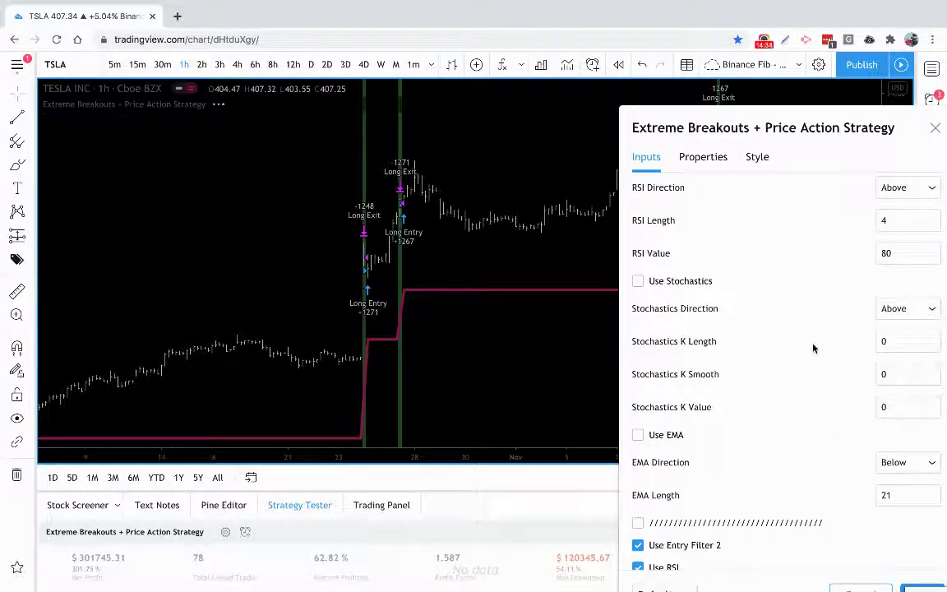
pyautogui.scroll(-2, 813, 349)
pyautogui.scroll(-2, 813, 348)
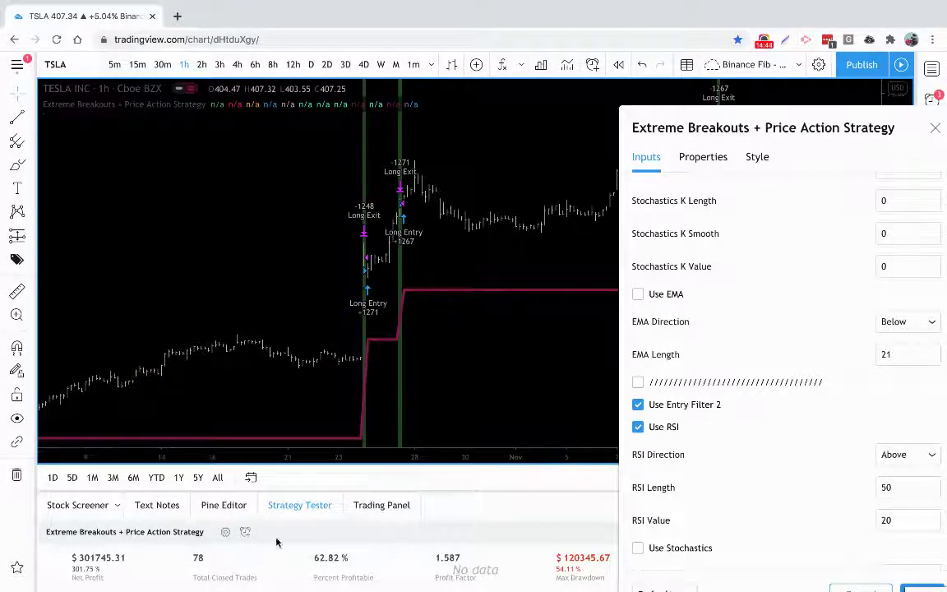
pyautogui.doubleClick(885, 519)
pyautogui.write('50')
pyautogui.click(822, 503)
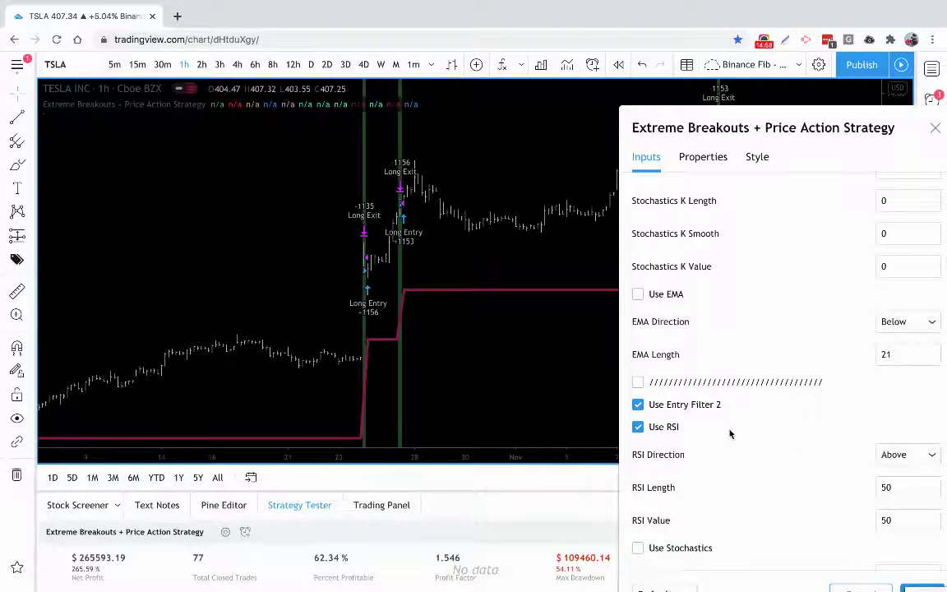
pyautogui.click(638, 427)
pyautogui.scroll(5, 674, 431)
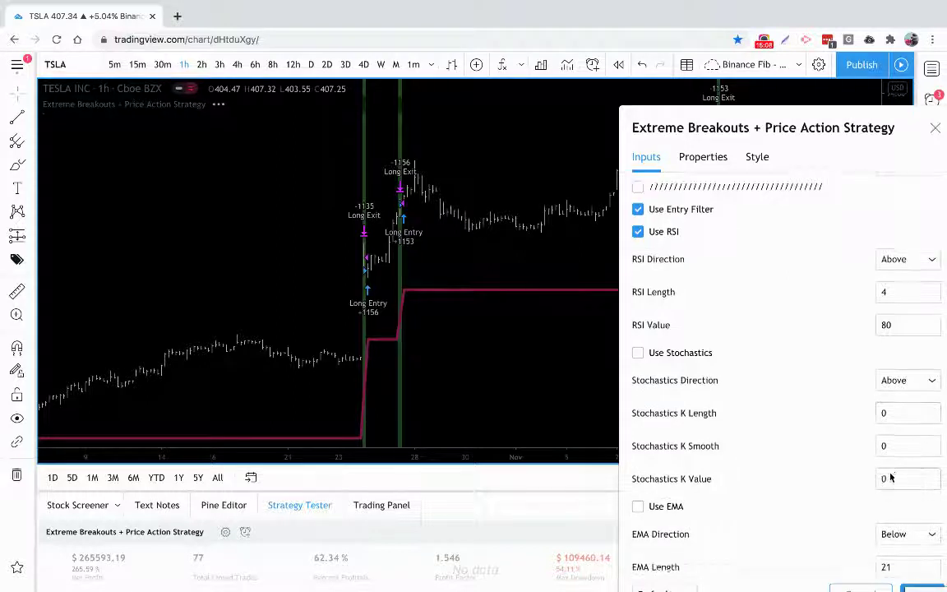
# Step: Turn on the entry filter's EMA condition, direction Above, with EMA Length 100
pyautogui.scroll(-2, 704, 376)
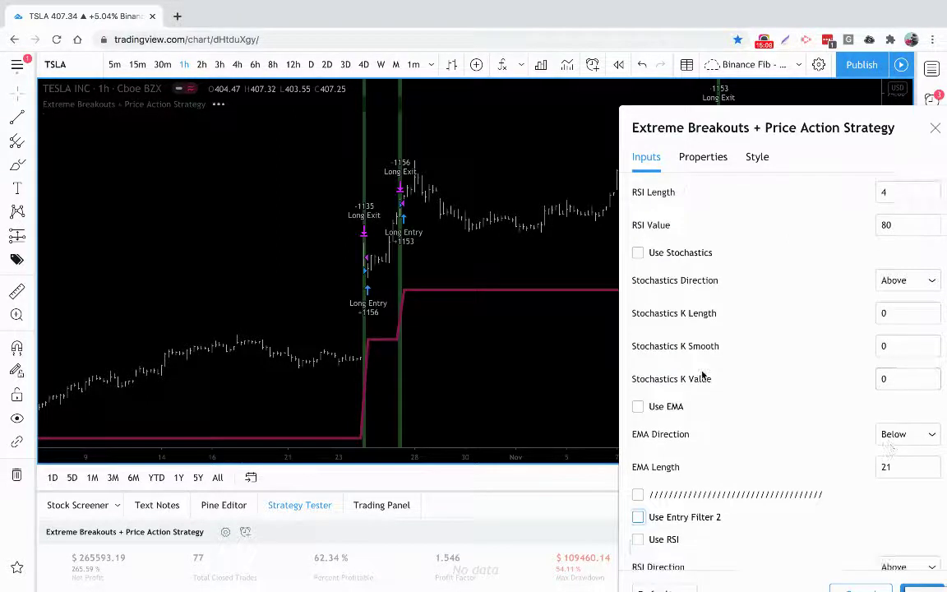
pyautogui.click(639, 407)
pyautogui.click(886, 435)
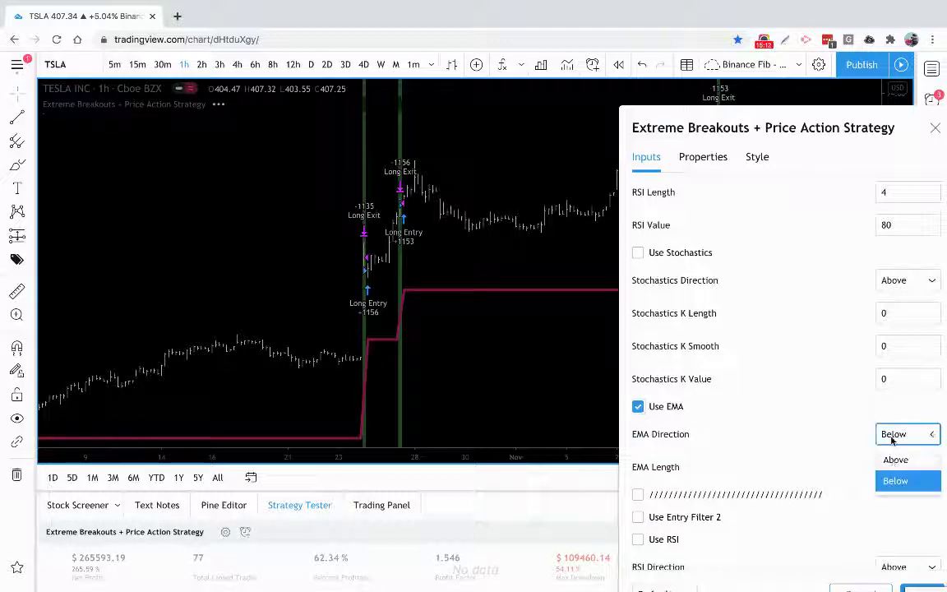
pyautogui.click(892, 461)
pyautogui.moveTo(905, 466); pyautogui.dragTo(870, 467)
pyautogui.write('19')
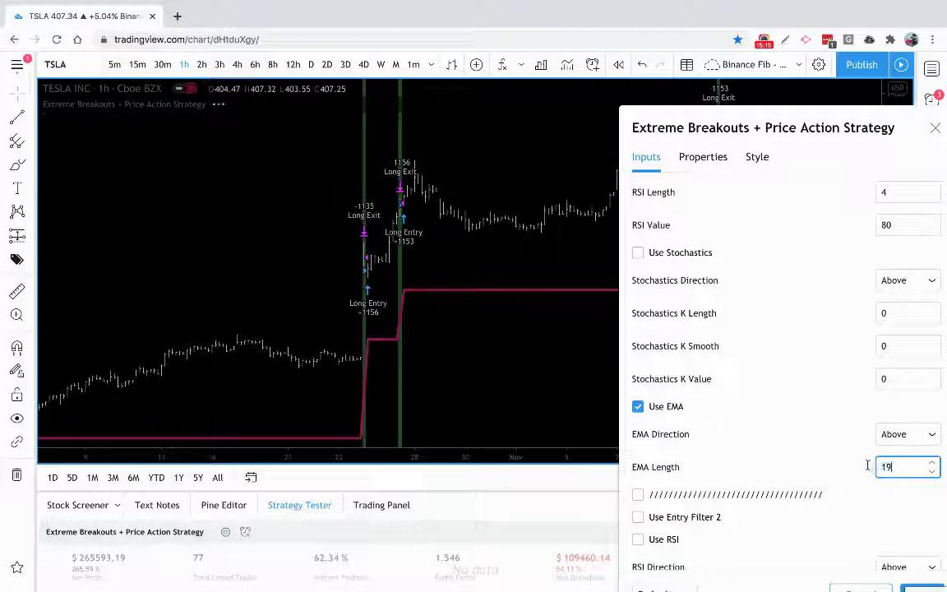
pyautogui.press('BackSpace')
pyautogui.press('BackSpace')
pyautogui.write('100')
pyautogui.click(802, 403)
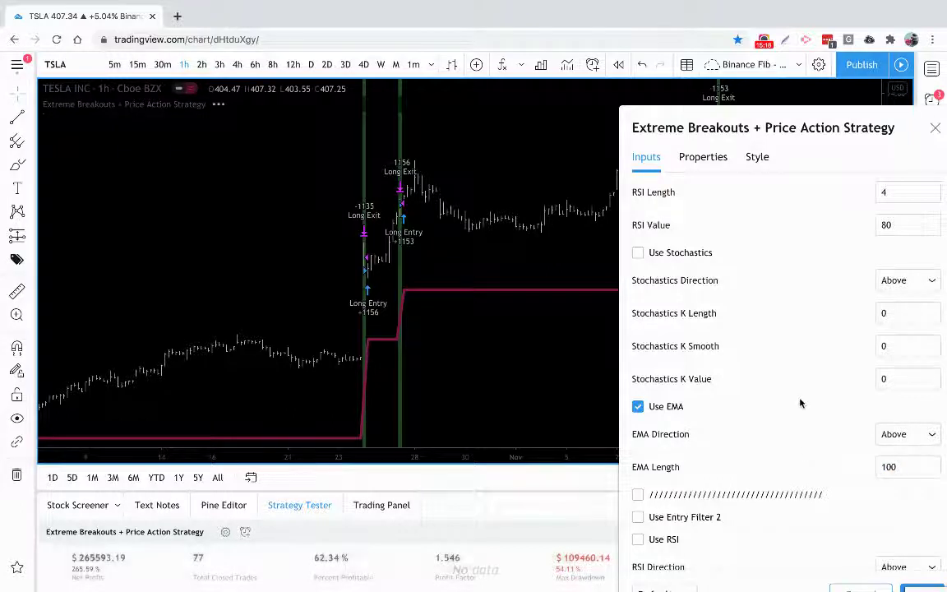
# Step: Untick Use EMA, Use RSI and Use Entry Filter for the first entry filter
pyautogui.scroll(1, 799, 394)
pyautogui.scroll(2, 832, 326)
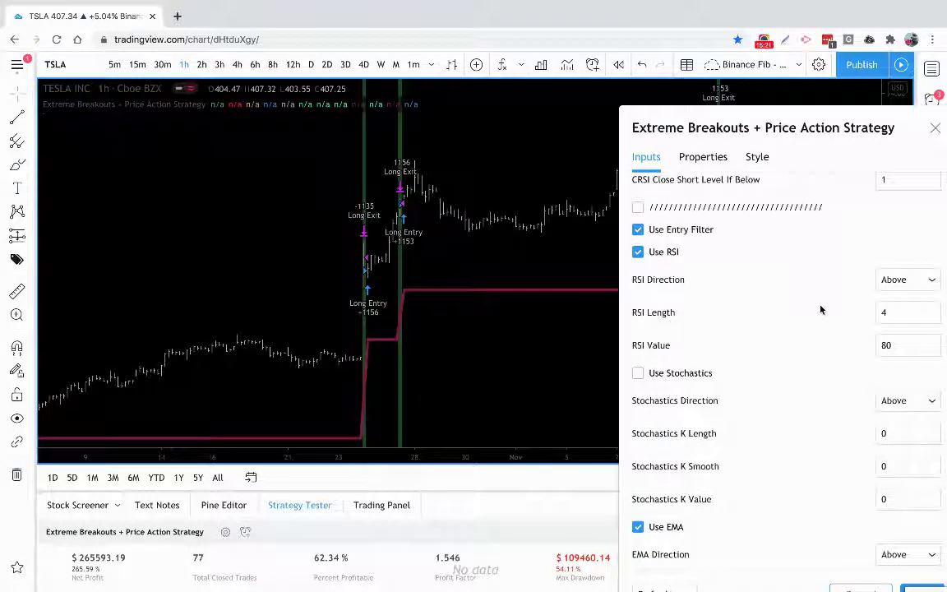
pyautogui.scroll(-5, 821, 310)
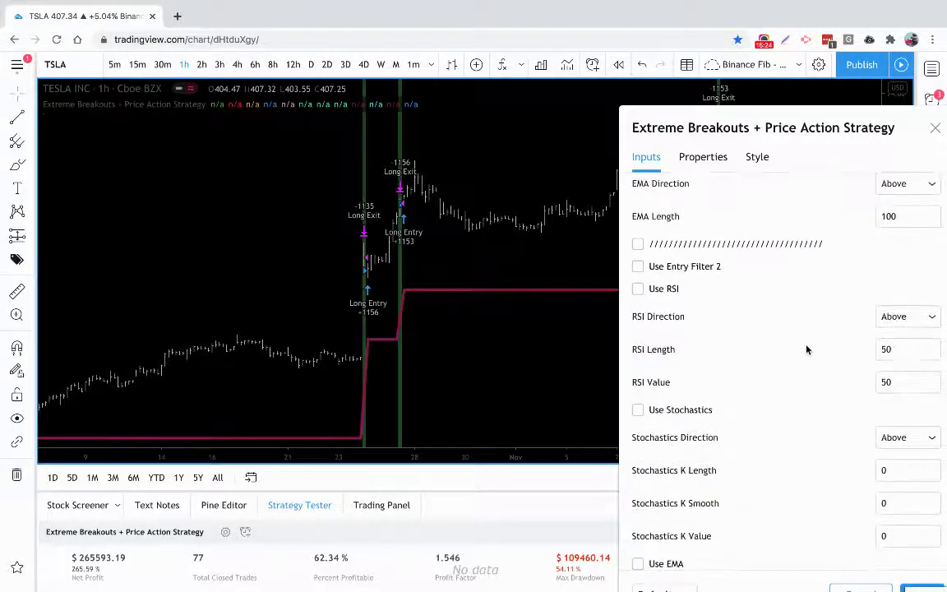
pyautogui.scroll(2, 796, 370)
pyautogui.scroll(3, 791, 450)
pyautogui.click(639, 452)
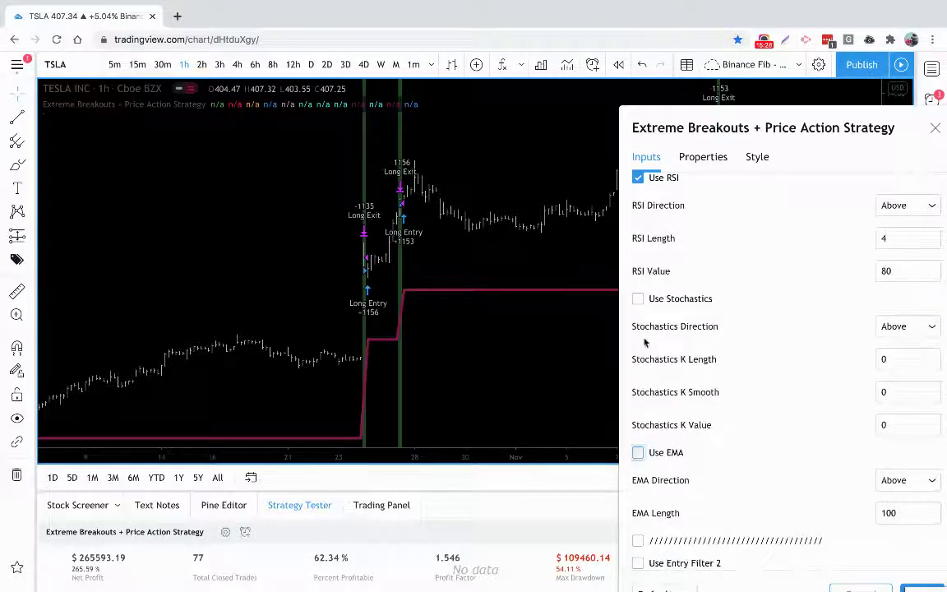
pyautogui.scroll(1, 641, 239)
pyautogui.click(638, 241)
pyautogui.click(638, 220)
pyautogui.scroll(-10, 726, 333)
pyautogui.scroll(-8, 726, 335)
pyautogui.scroll(3, 726, 335)
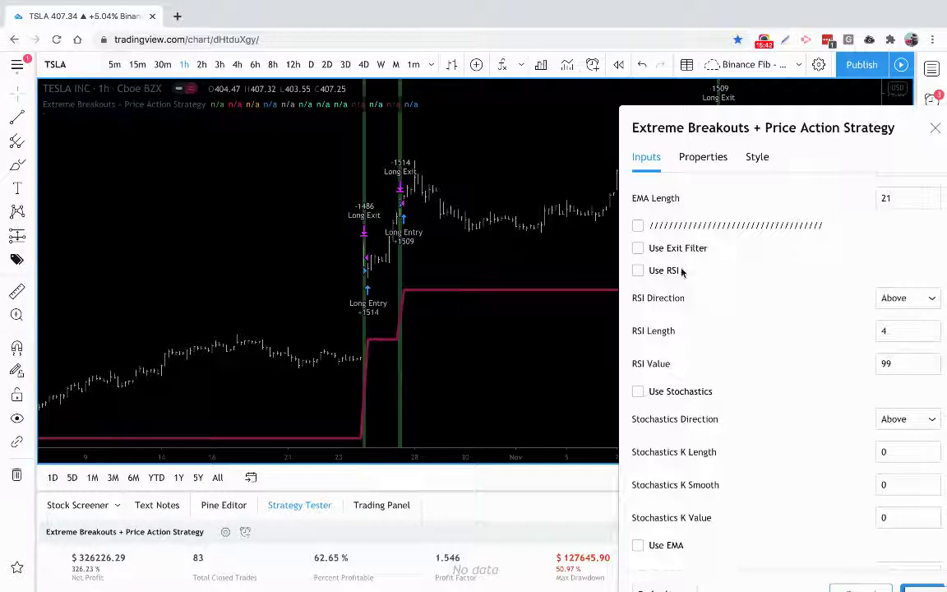
# Step: Tick Use Exit Filter and its Use RSI, toggling RSI off and on to compare results
pyautogui.click(639, 250)
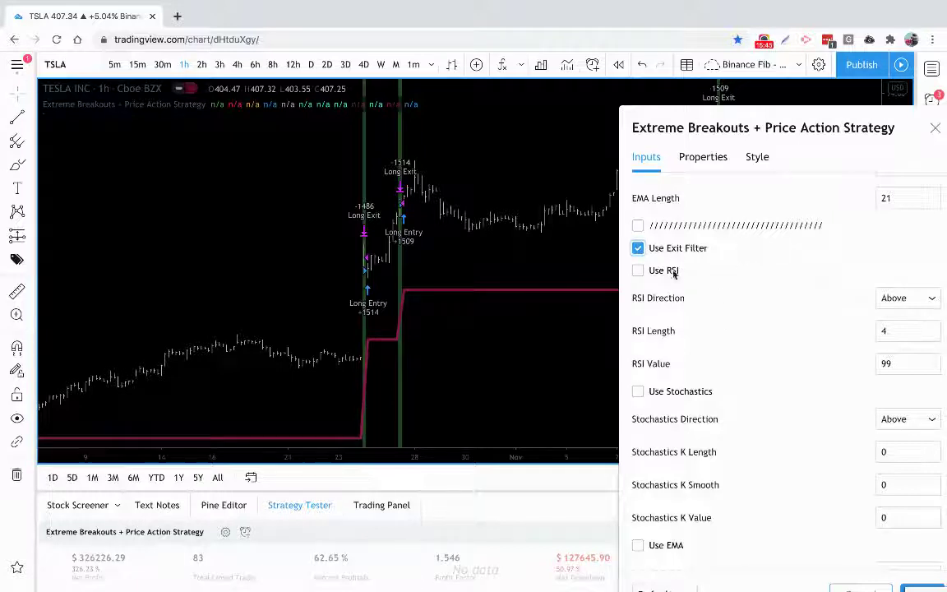
pyautogui.click(664, 271)
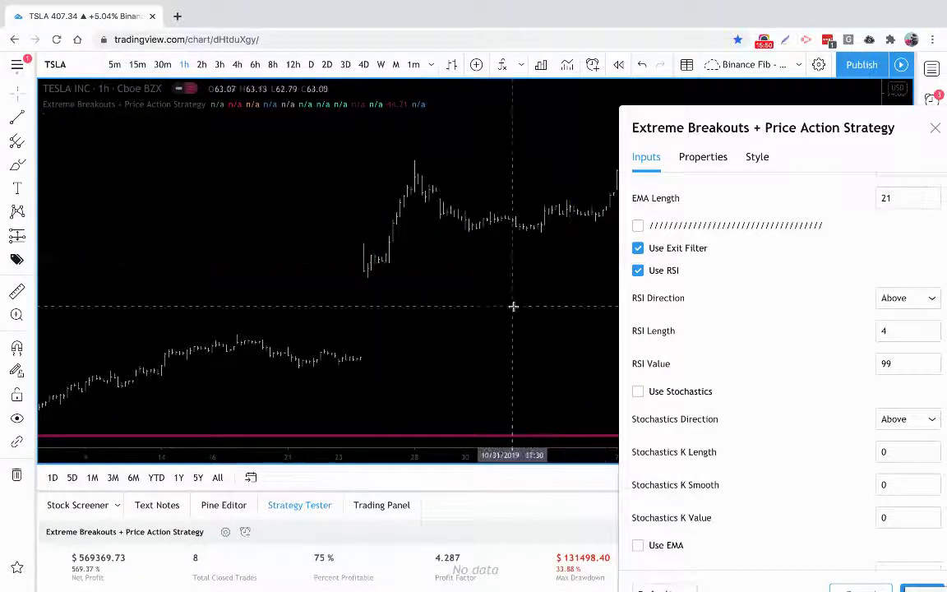
pyautogui.hscroll(-5, 381, 357)
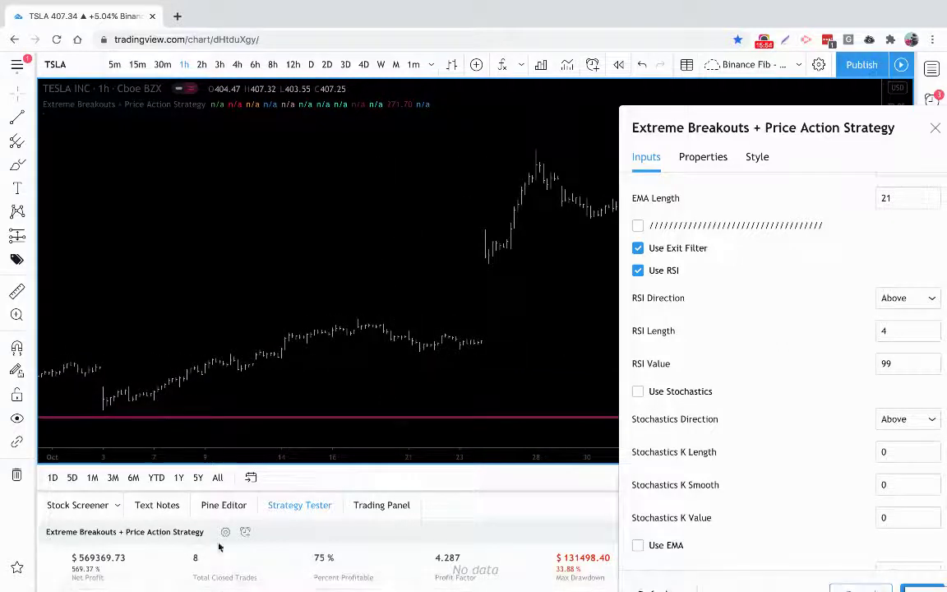
pyautogui.click(638, 271)
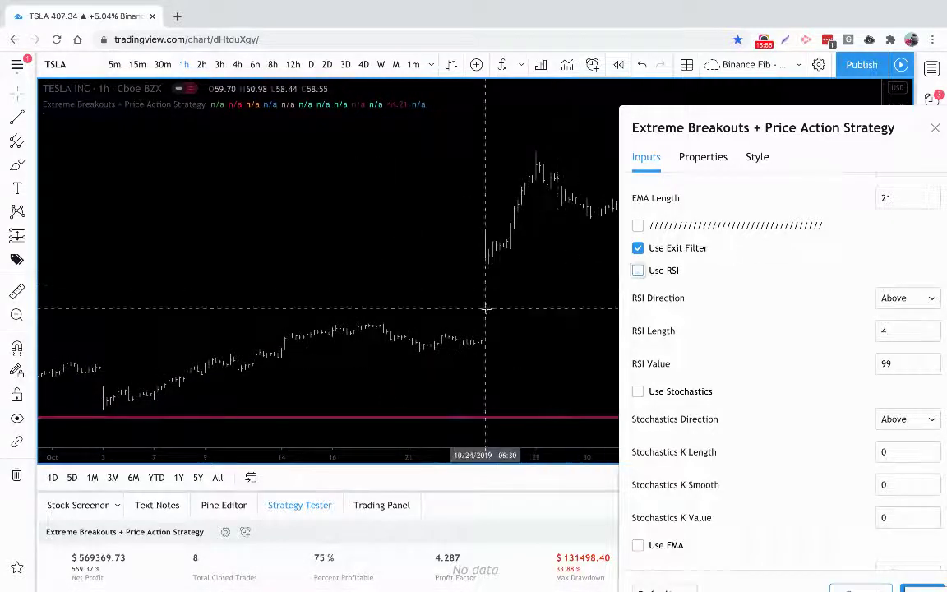
pyautogui.click(638, 270)
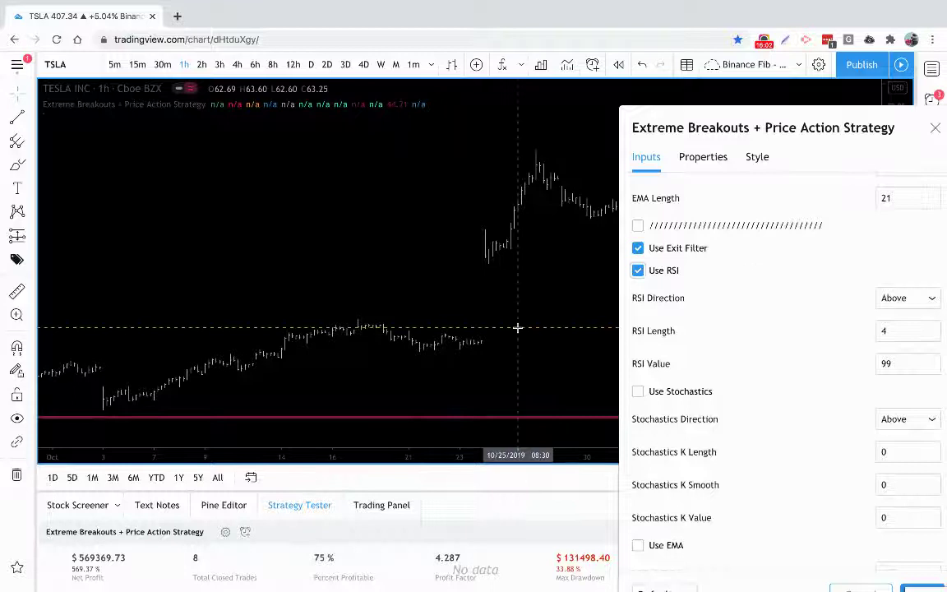
pyautogui.hscroll(10, 519, 328)
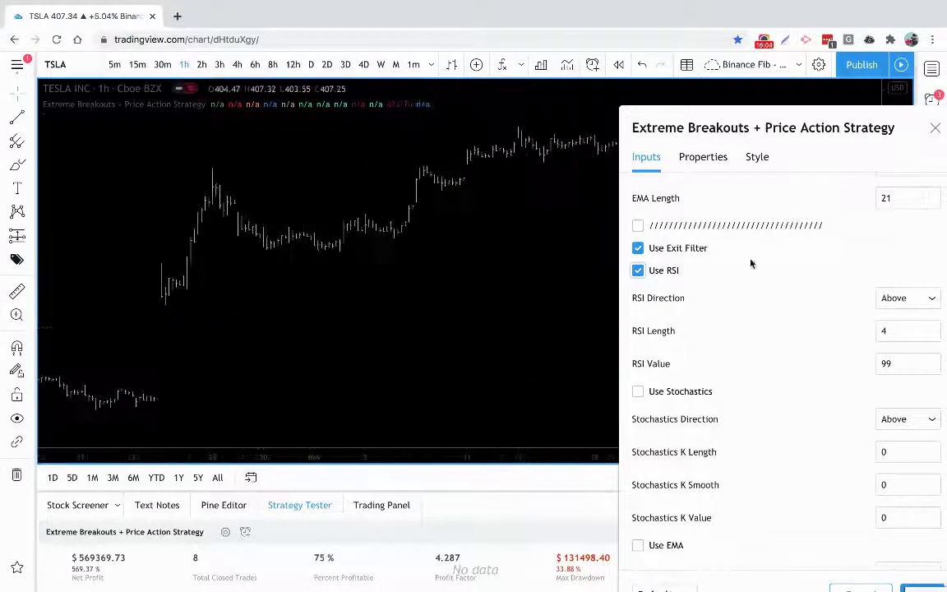
pyautogui.click(886, 300)
pyautogui.click(749, 386)
pyautogui.scroll(-5, 750, 387)
pyautogui.scroll(1, 750, 388)
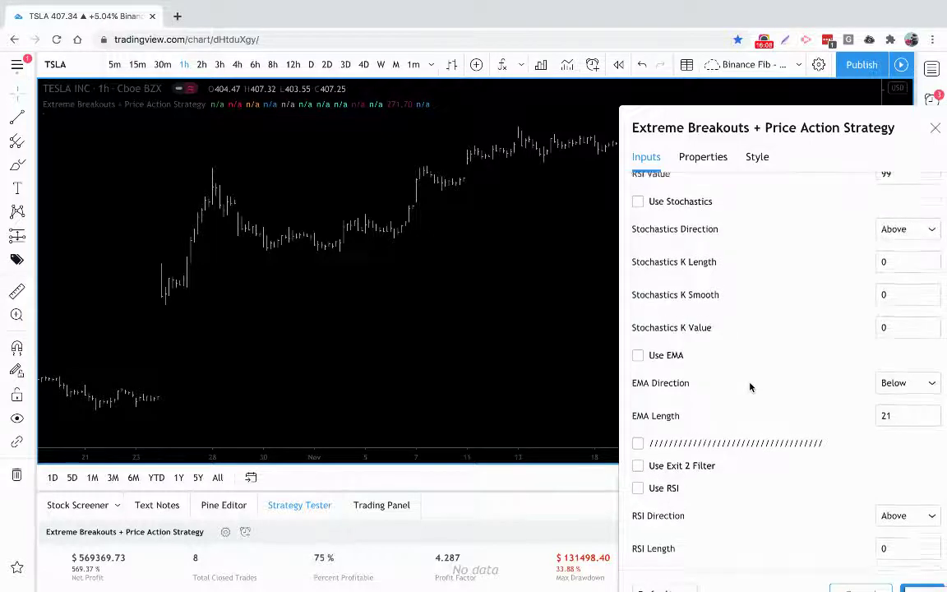
pyautogui.scroll(2, 750, 387)
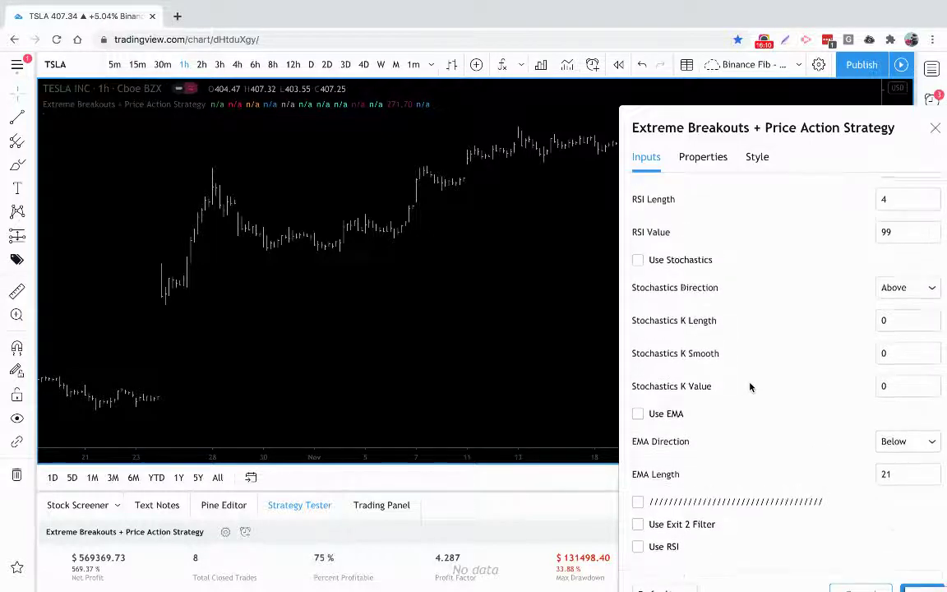
pyautogui.scroll(-5, 750, 387)
pyautogui.scroll(1, 750, 386)
pyautogui.scroll(-3, 750, 387)
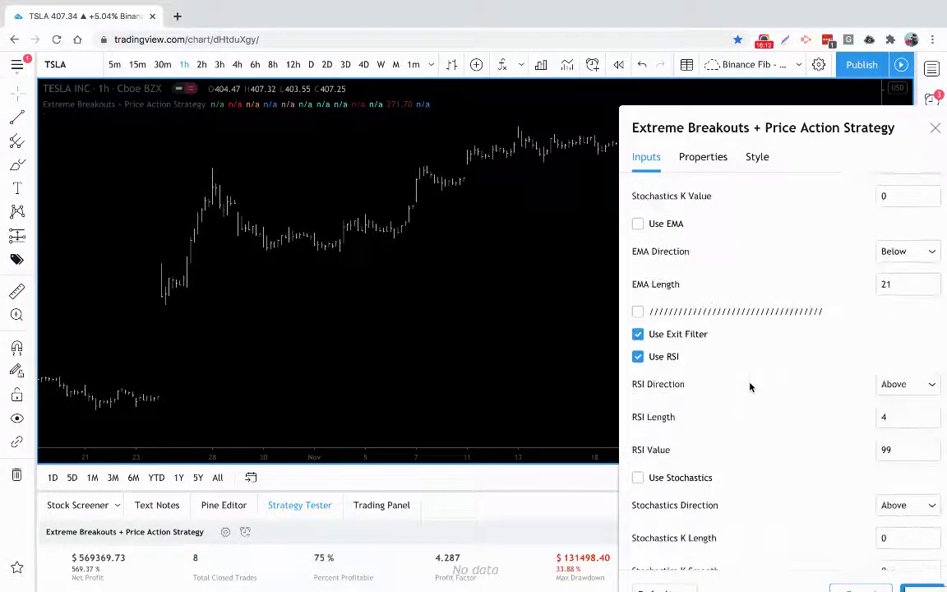
pyautogui.scroll(-17, 885, 406)
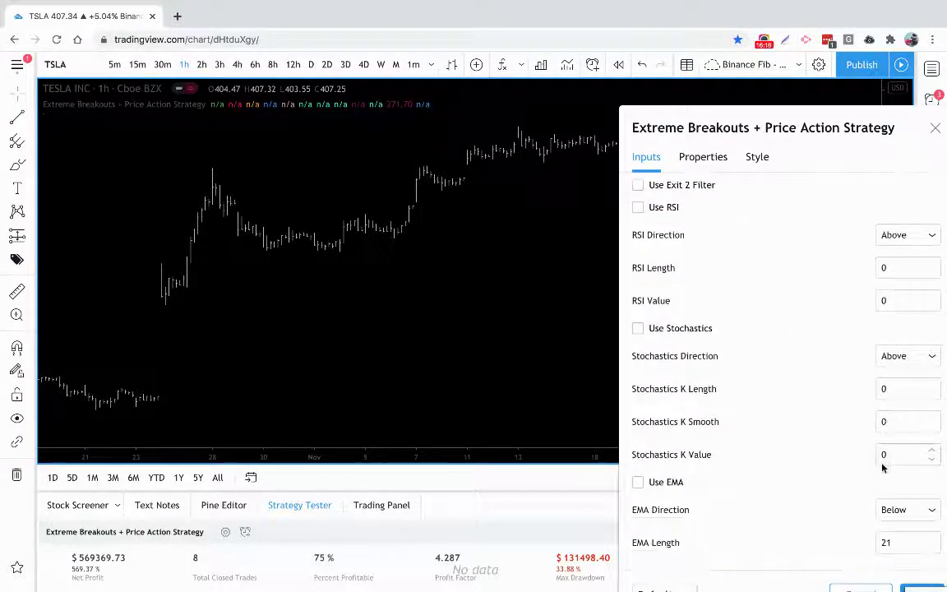
pyautogui.scroll(20, 884, 467)
pyautogui.scroll(20, 884, 467)
pyautogui.scroll(-20, 884, 467)
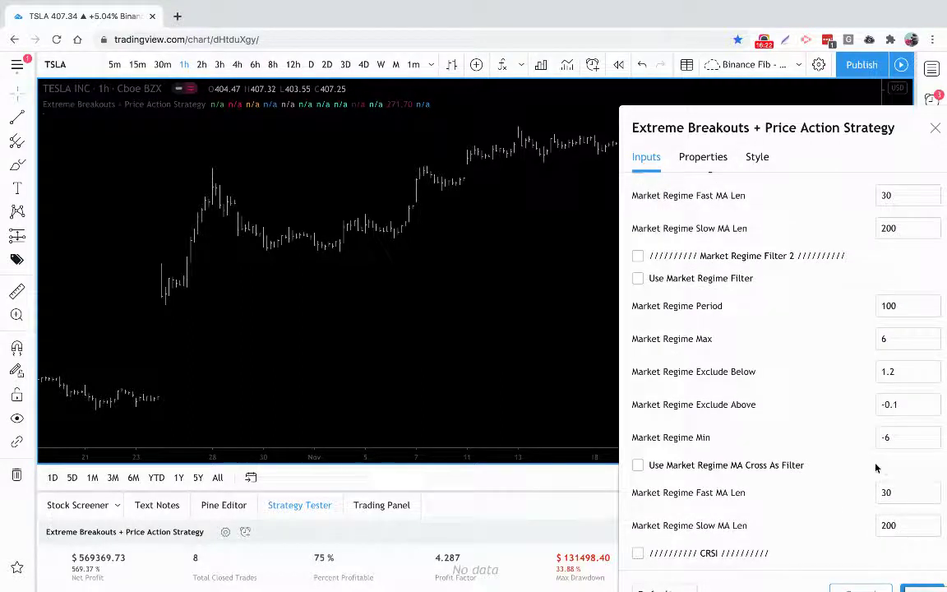
pyautogui.scroll(-5, 864, 465)
pyautogui.scroll(-12, 857, 461)
pyautogui.scroll(-3, 858, 462)
pyautogui.scroll(15, 858, 462)
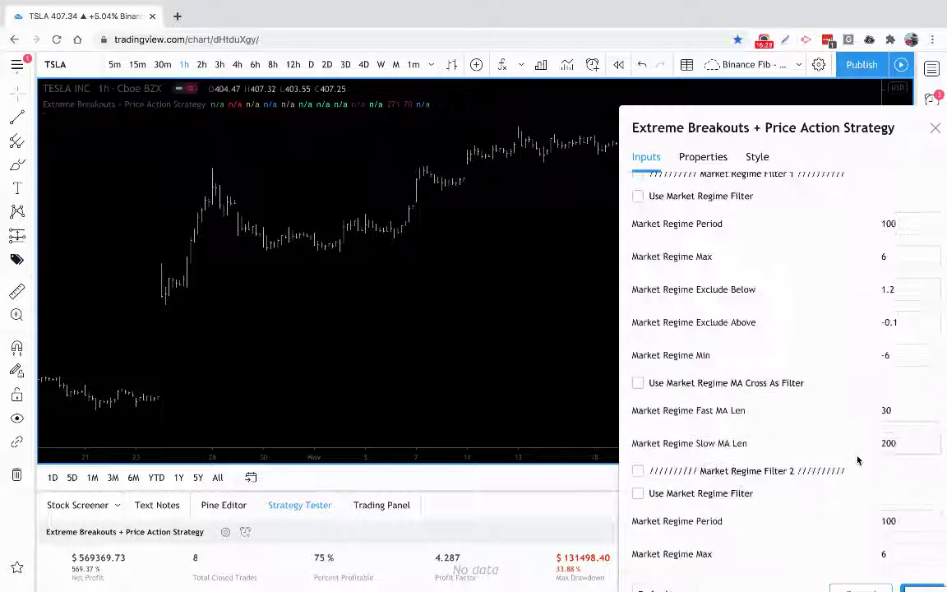
pyautogui.scroll(10, 858, 462)
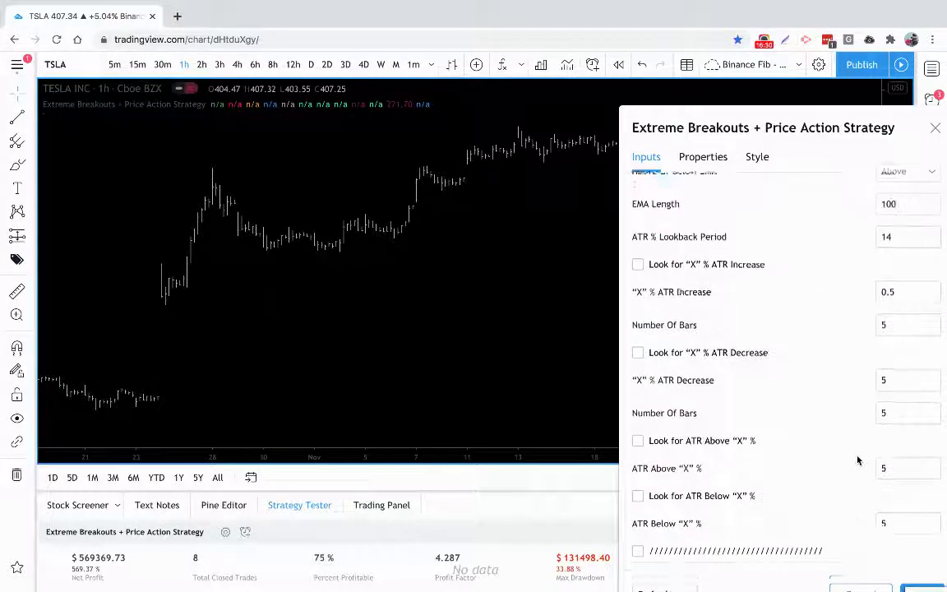
pyautogui.scroll(1, 857, 461)
pyautogui.scroll(10, 857, 461)
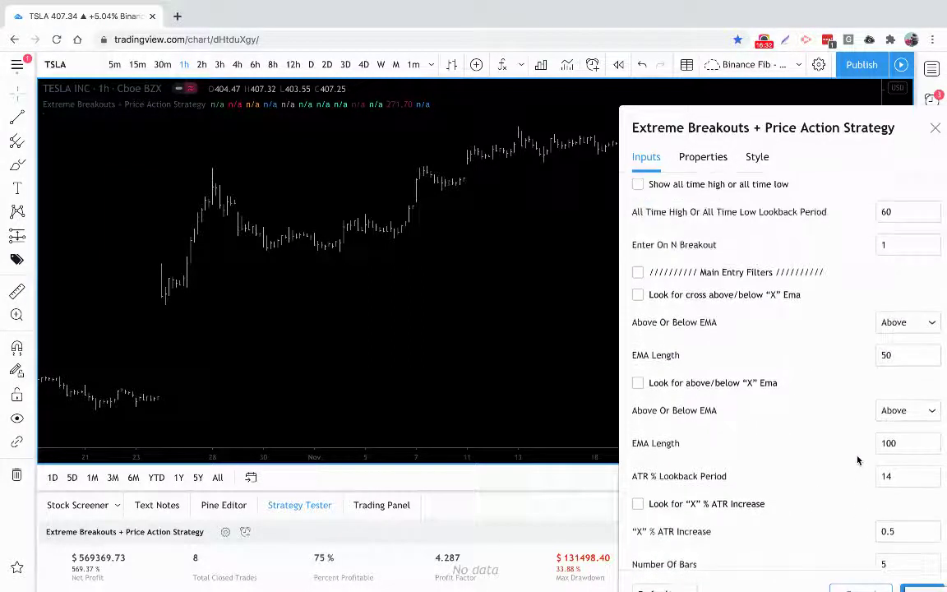
pyautogui.scroll(10, 858, 461)
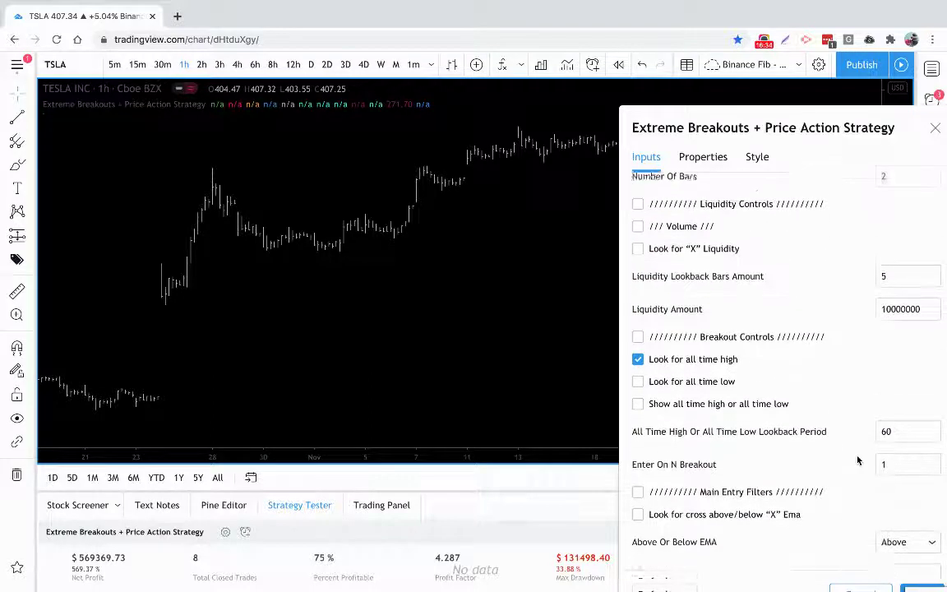
pyautogui.scroll(4, 858, 462)
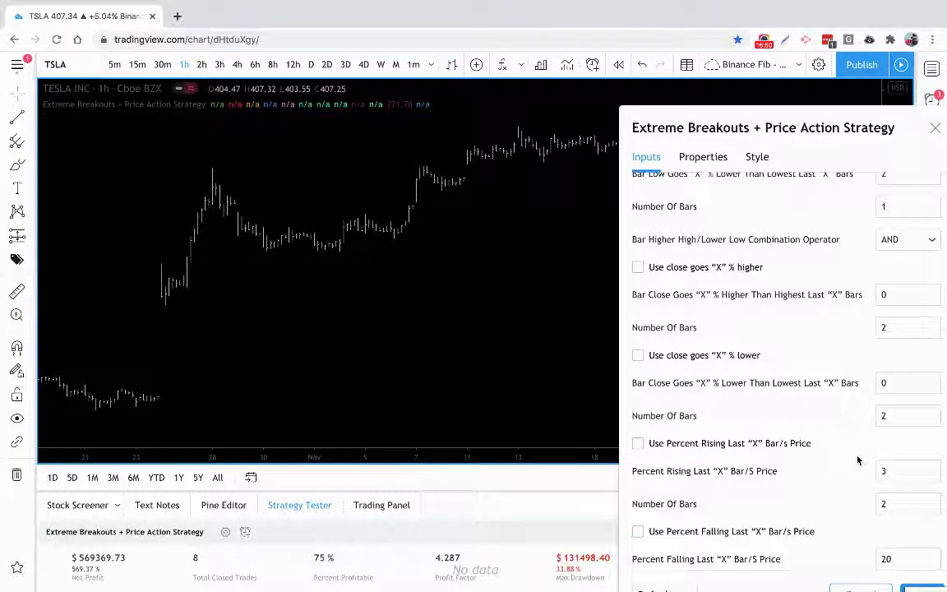
pyautogui.scroll(-20, 858, 460)
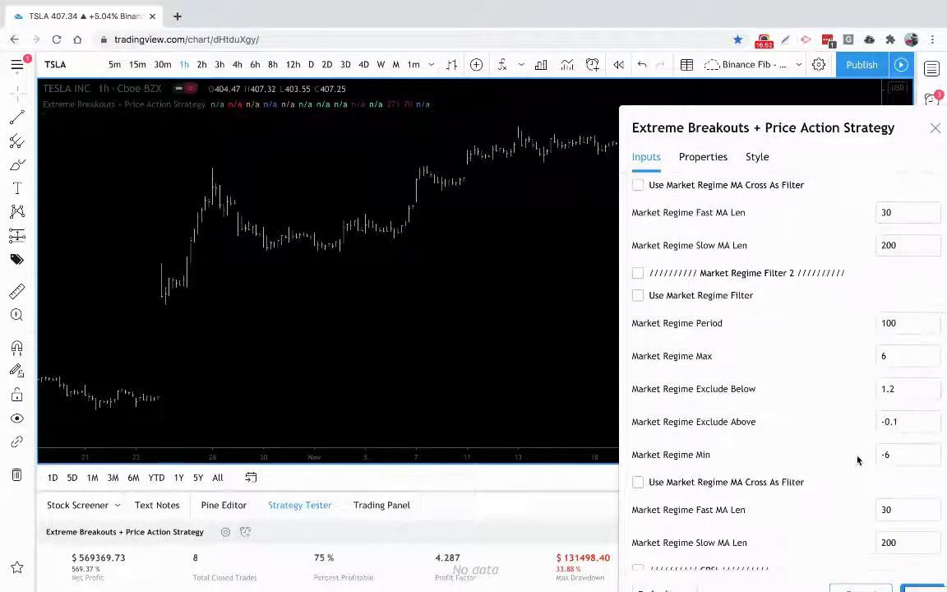
pyautogui.scroll(-15, 858, 461)
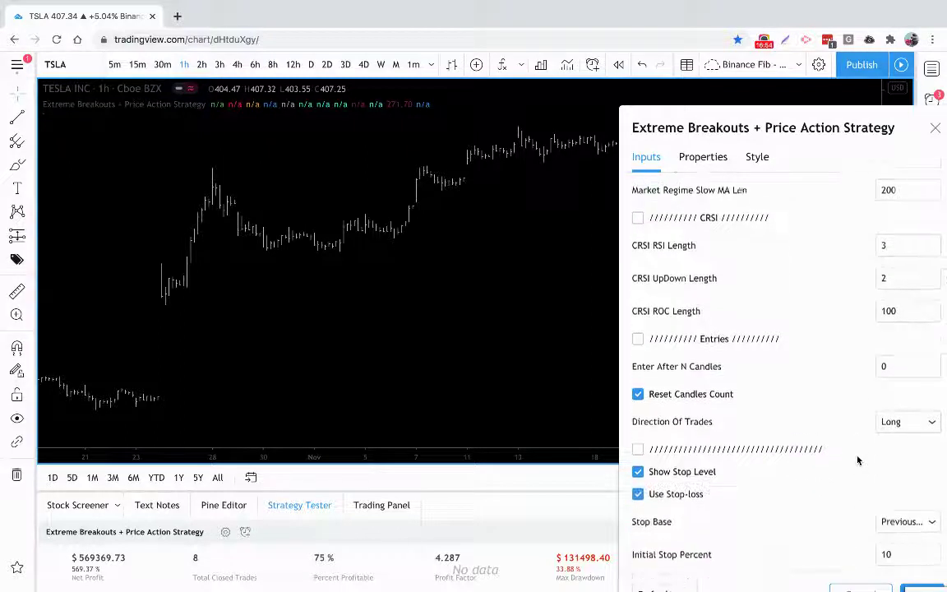
pyautogui.scroll(-5, 857, 460)
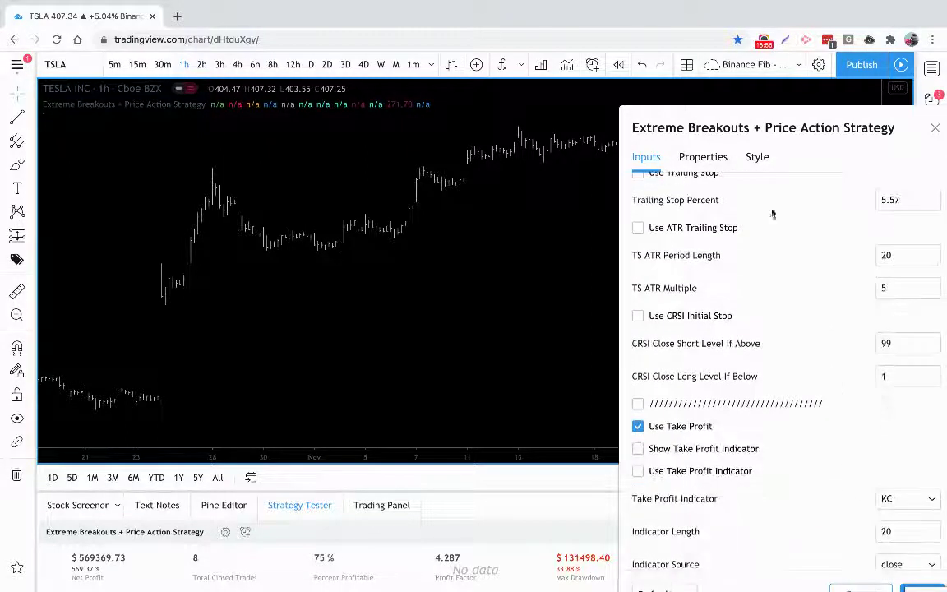
# Step: Bring the strategy settings dialog into view and confirm the tuned inputs with Ok
pyautogui.moveTo(756, 132); pyautogui.dragTo(559, 64)
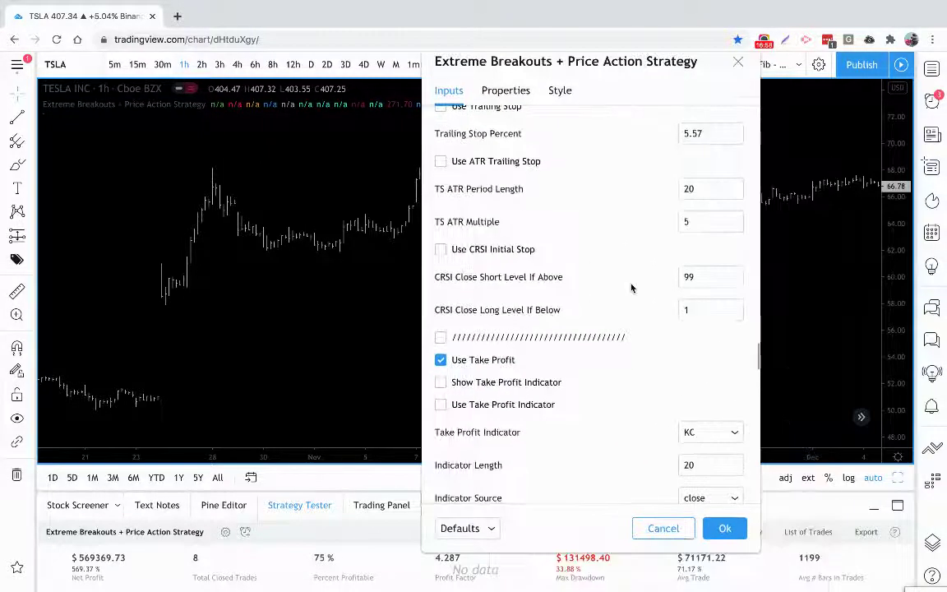
pyautogui.click(727, 536)
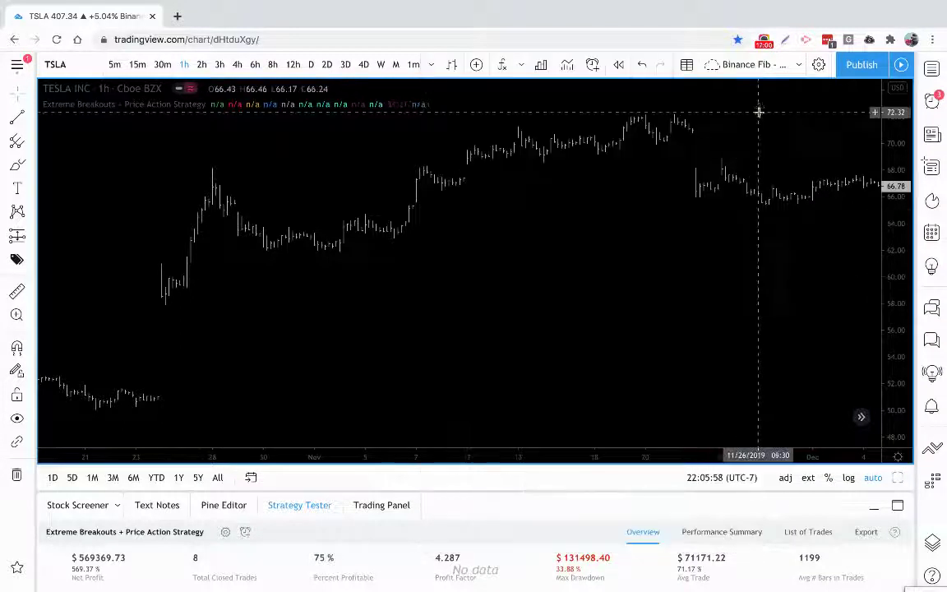